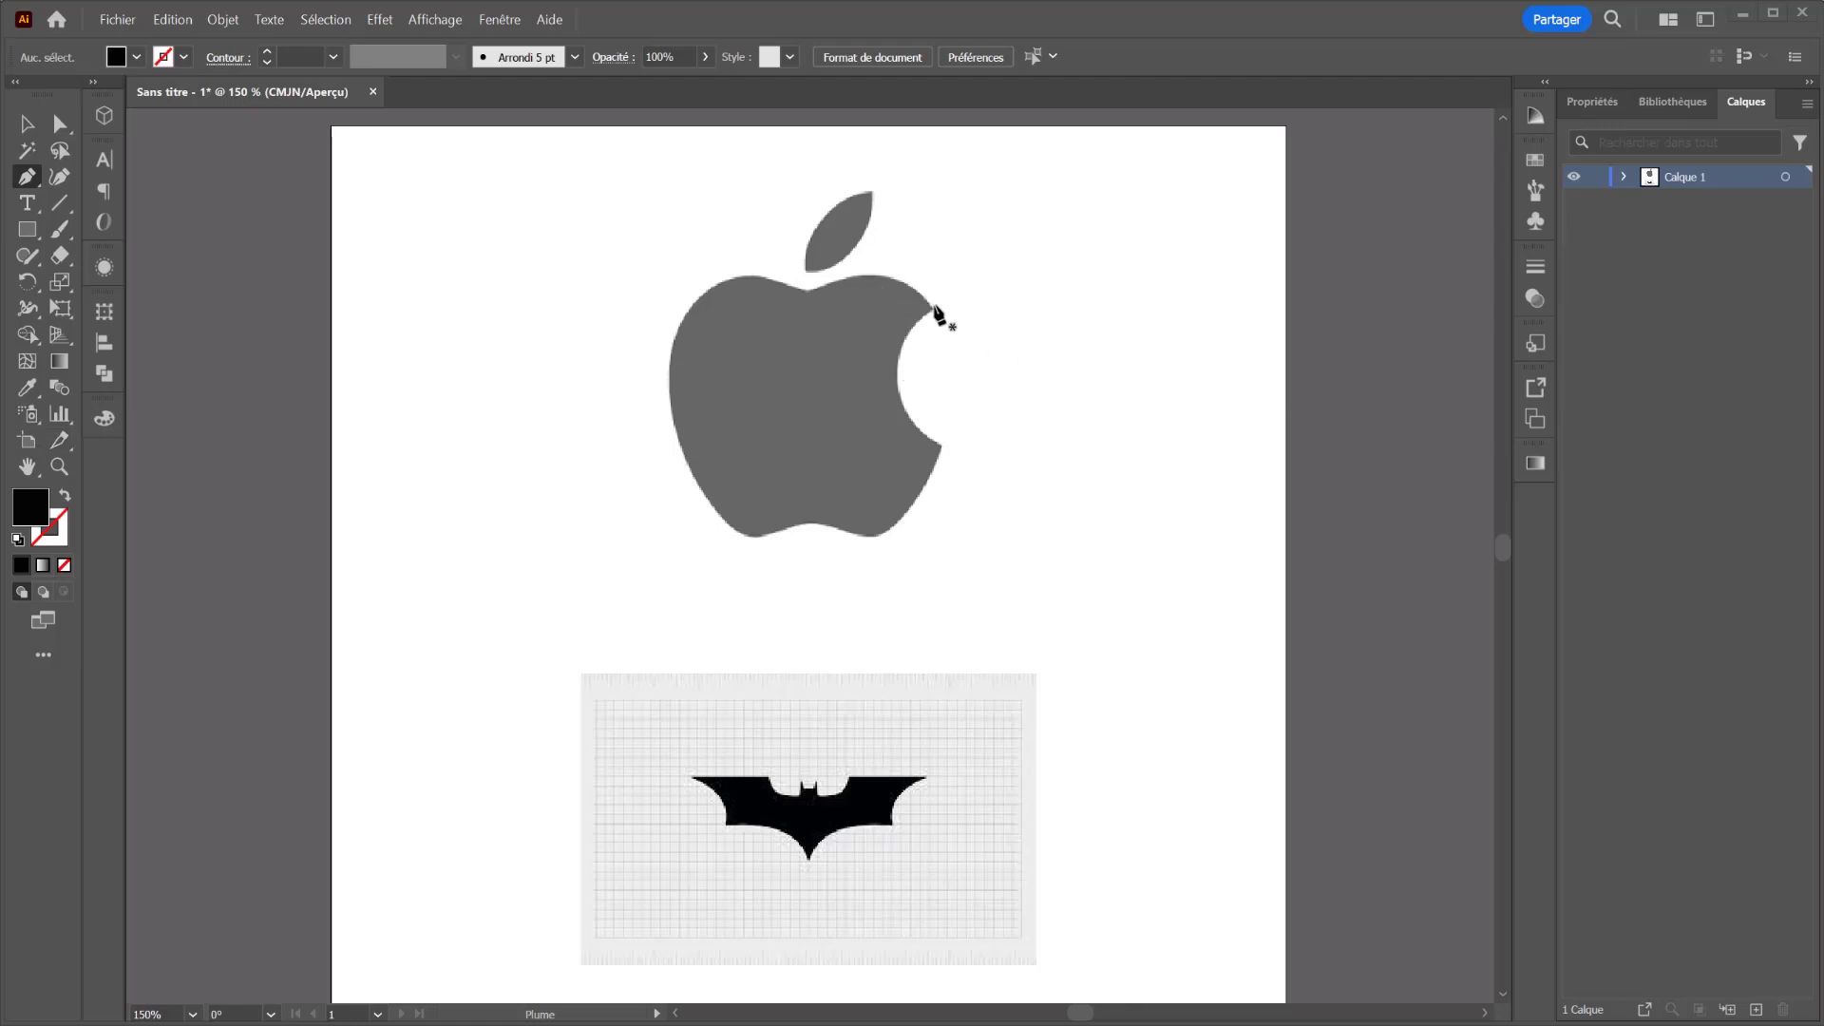
# Step: Delete the trial curved path traced along the apple's bite
pyautogui.click(933, 308)
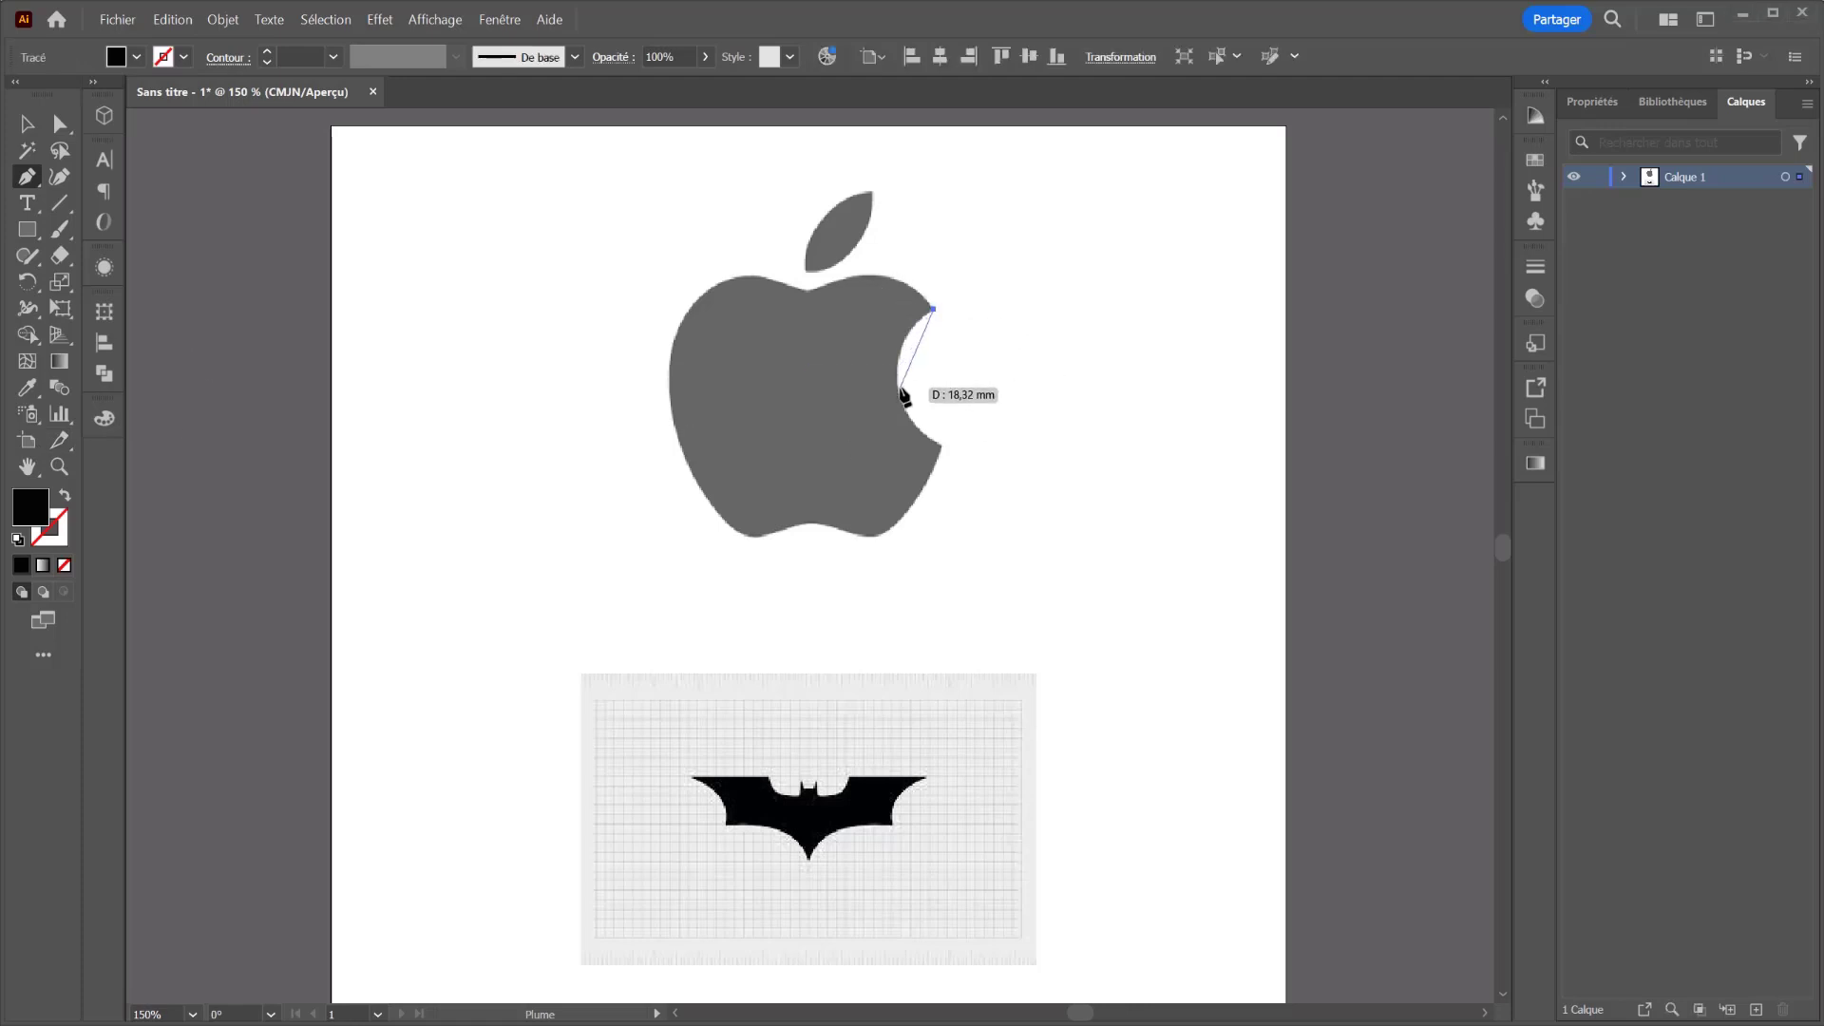
pyautogui.moveTo(896, 385); pyautogui.dragTo(896, 409)
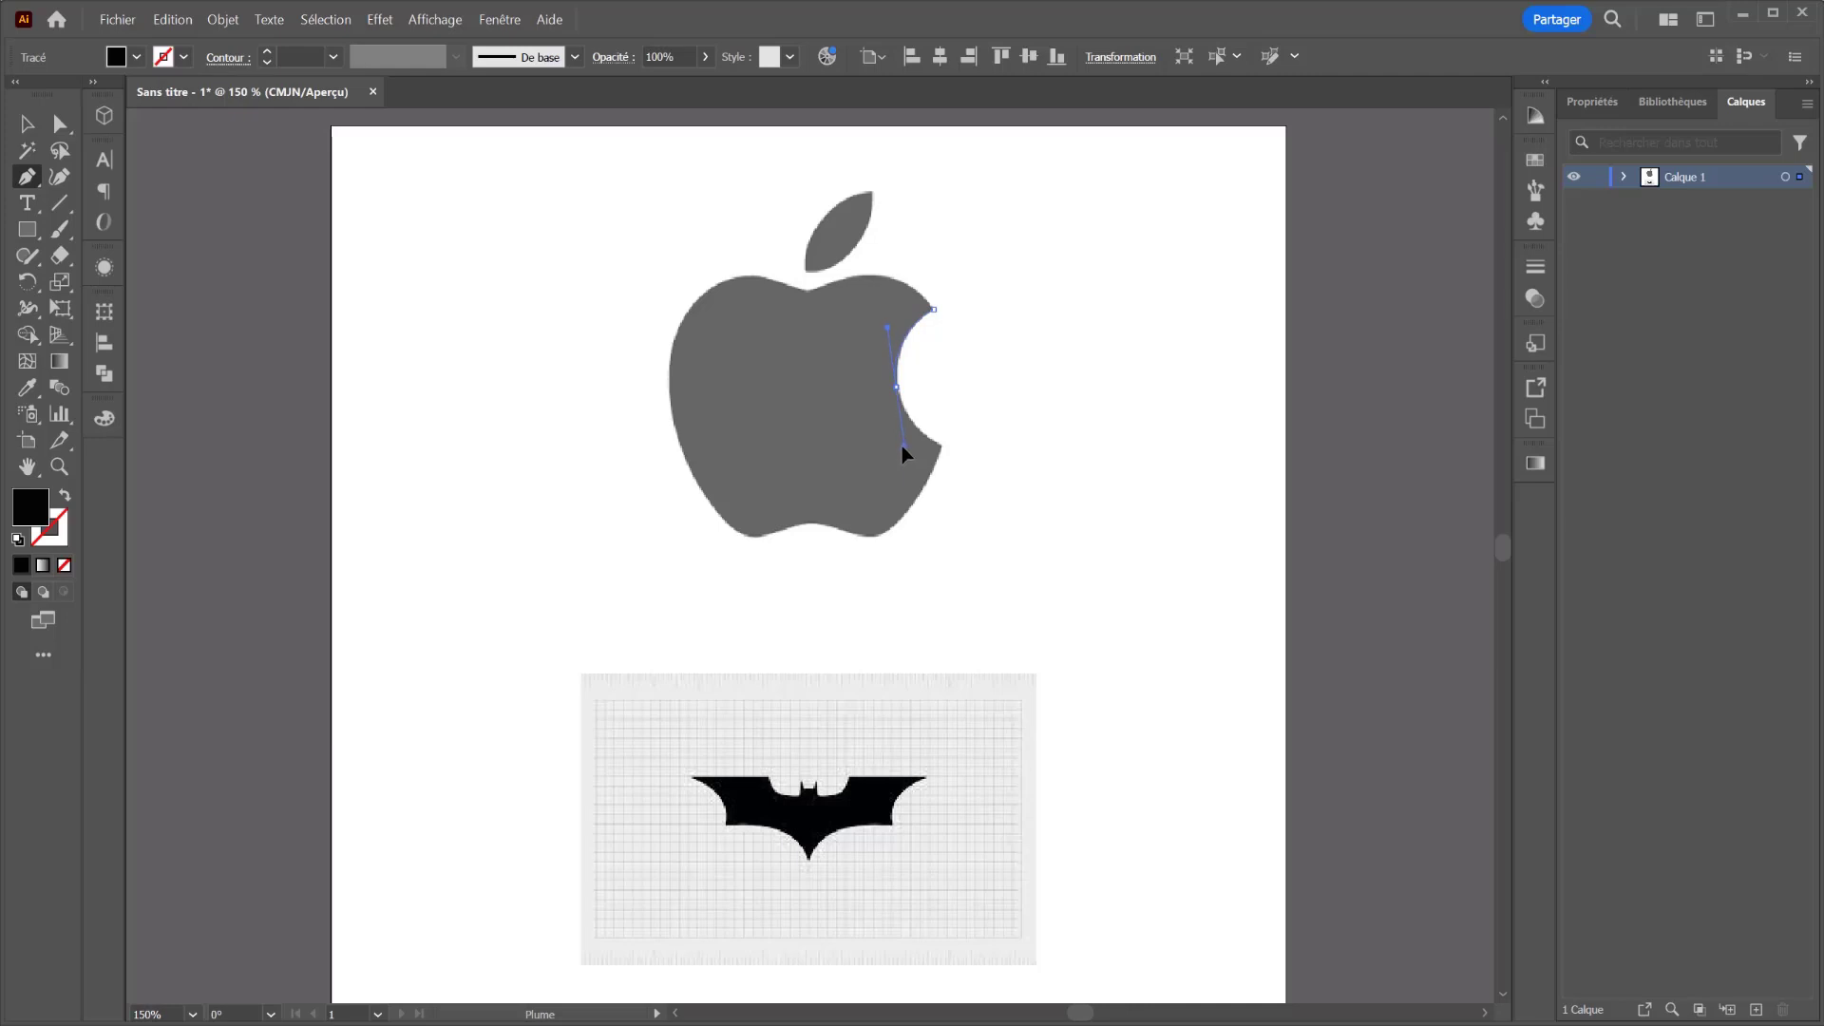
pyautogui.click(944, 444)
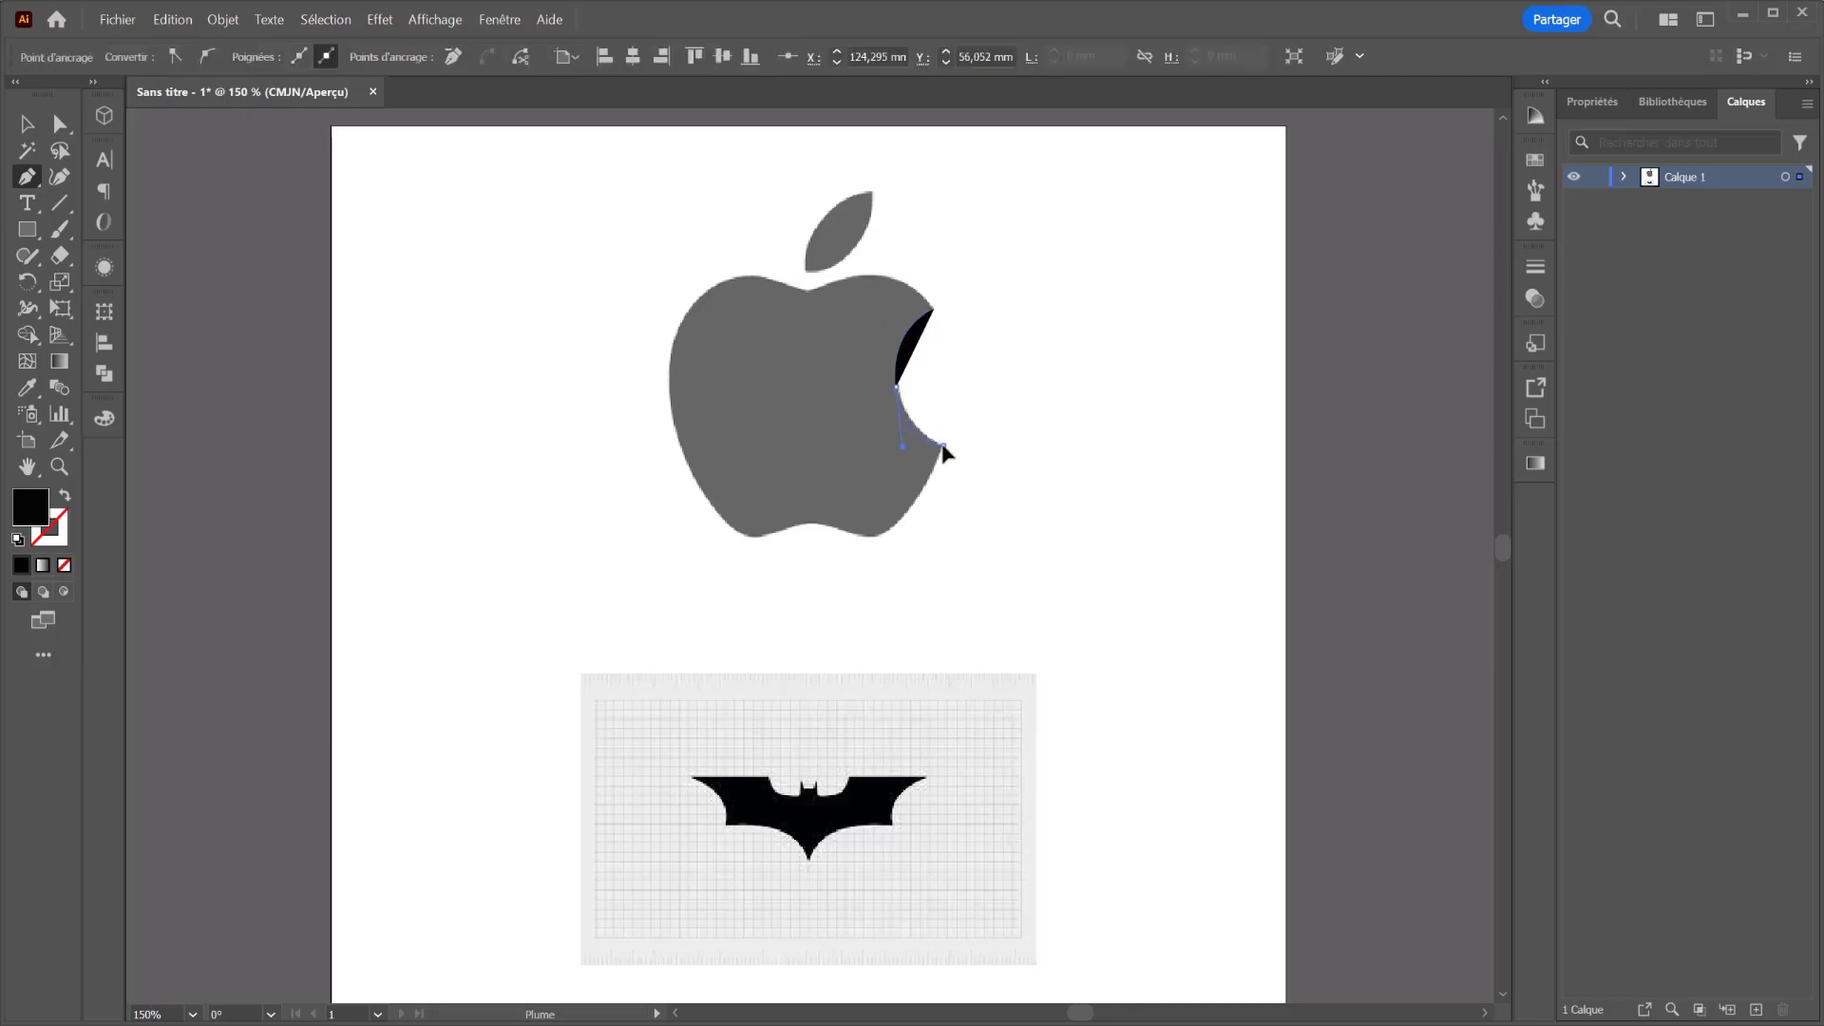
pyautogui.press('Delete')
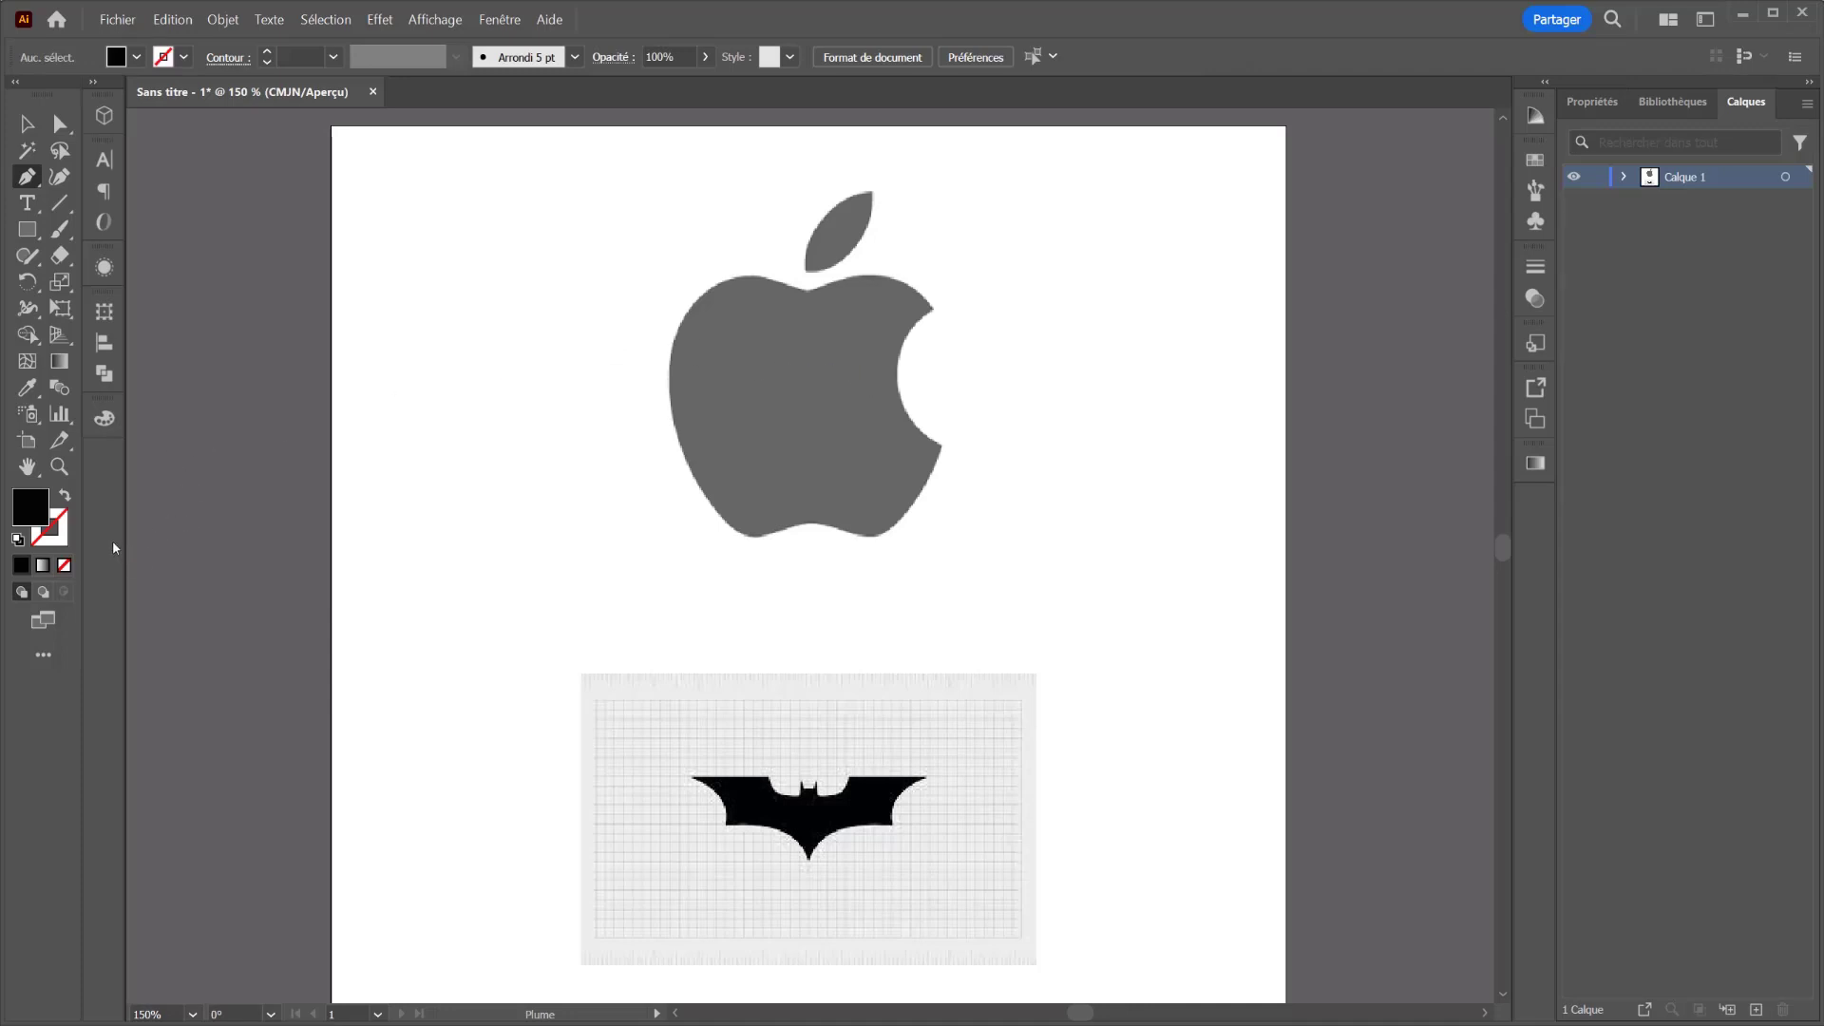
# Step: Set the fill colour to red (ff0000) and trace the apple's leaf as a closed shape
pyautogui.doubleClick(41, 504)
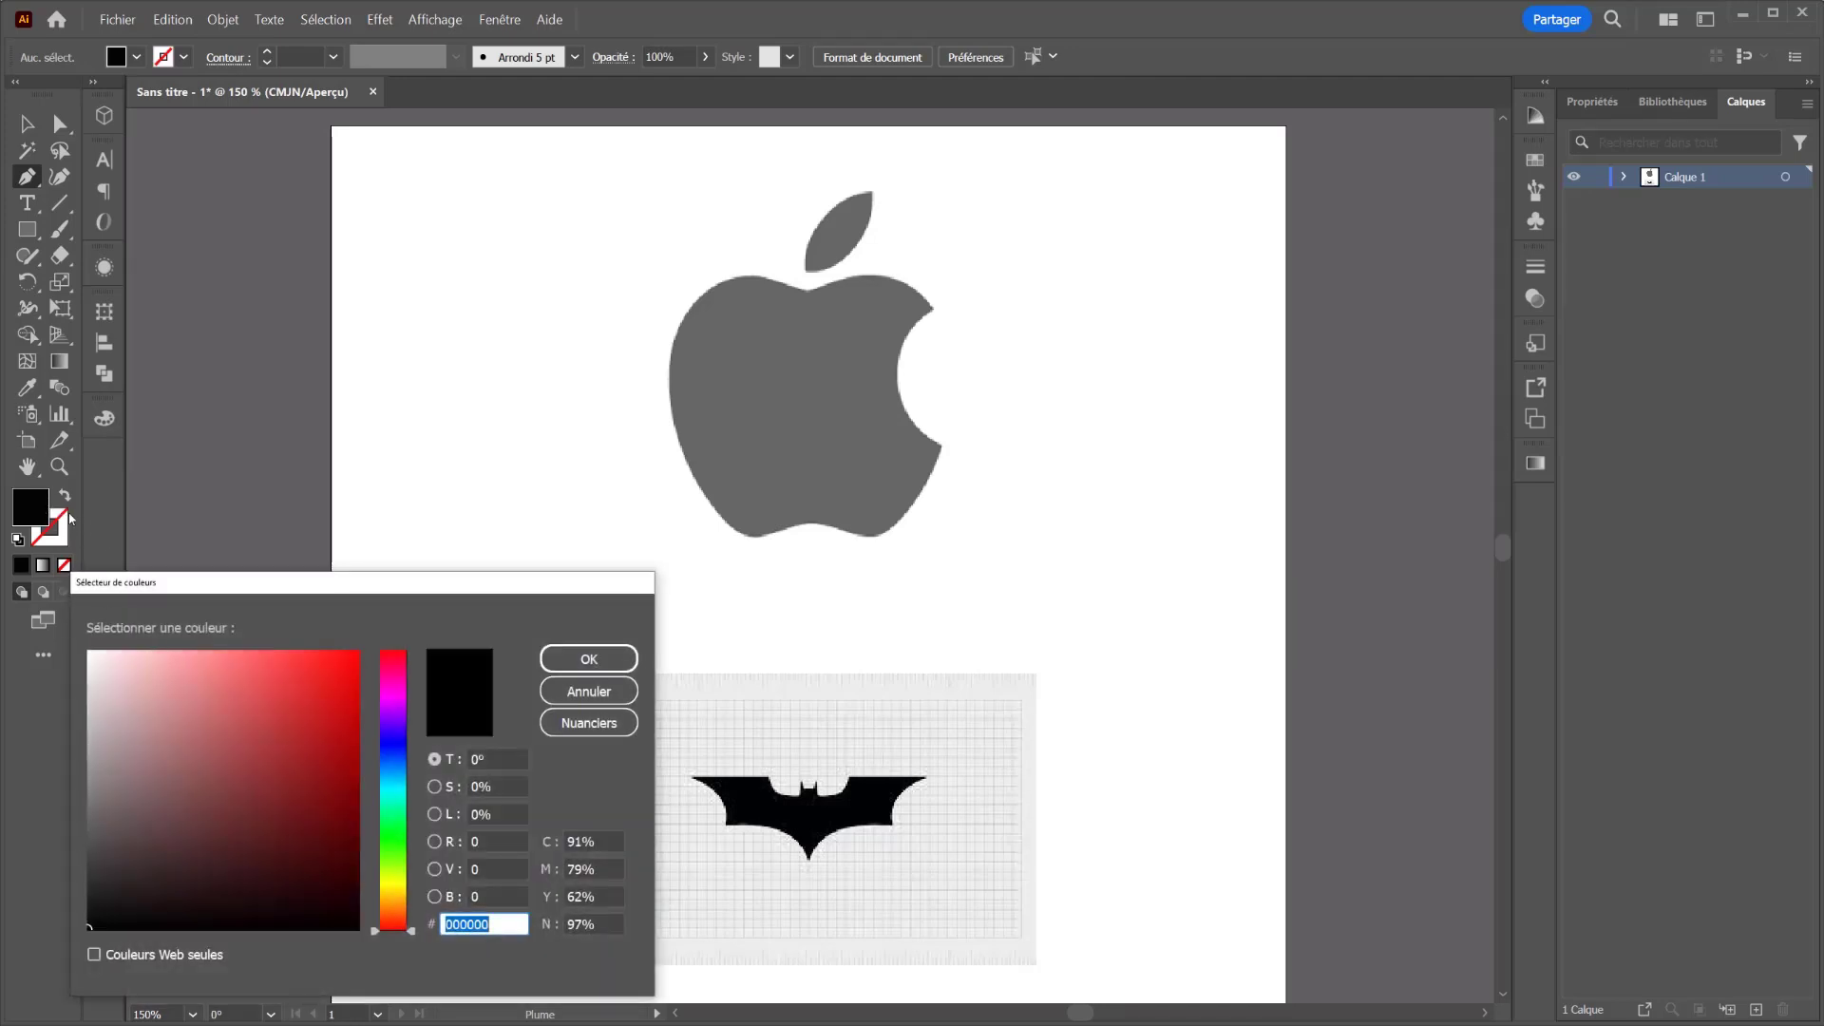
pyautogui.write('ff0000')
pyautogui.click(589, 658)
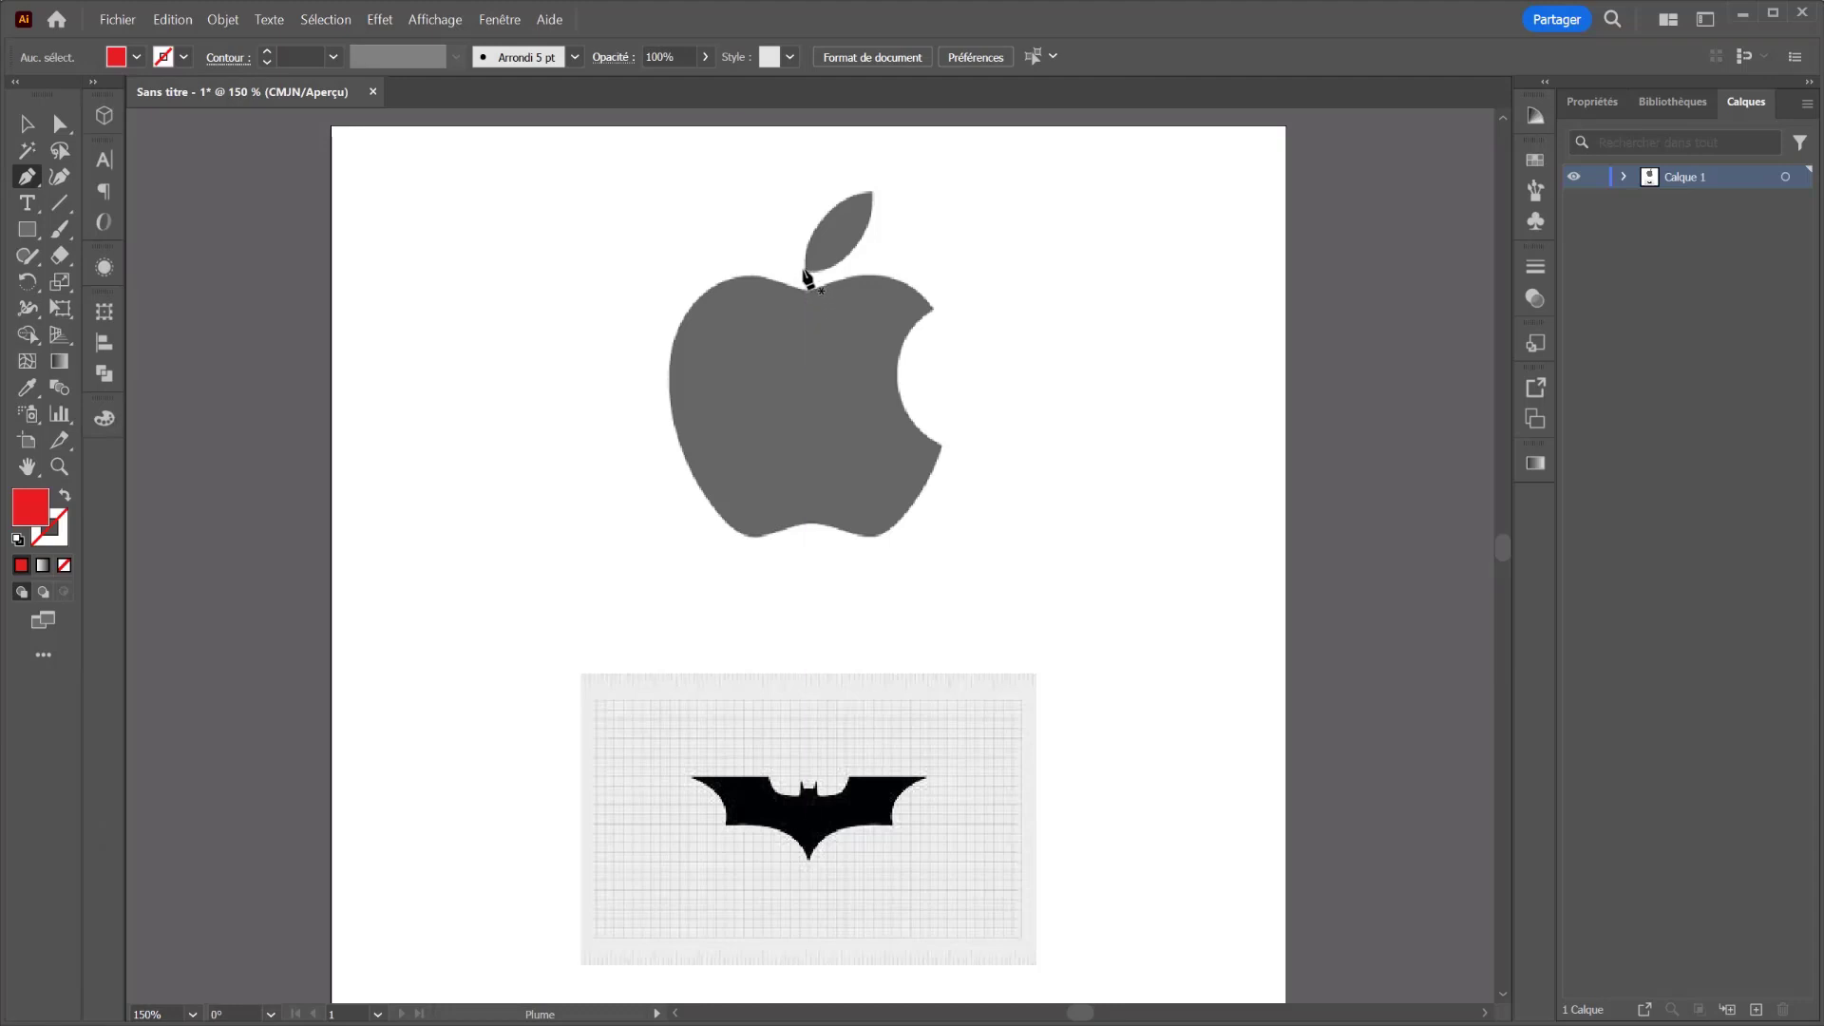
pyautogui.click(804, 270)
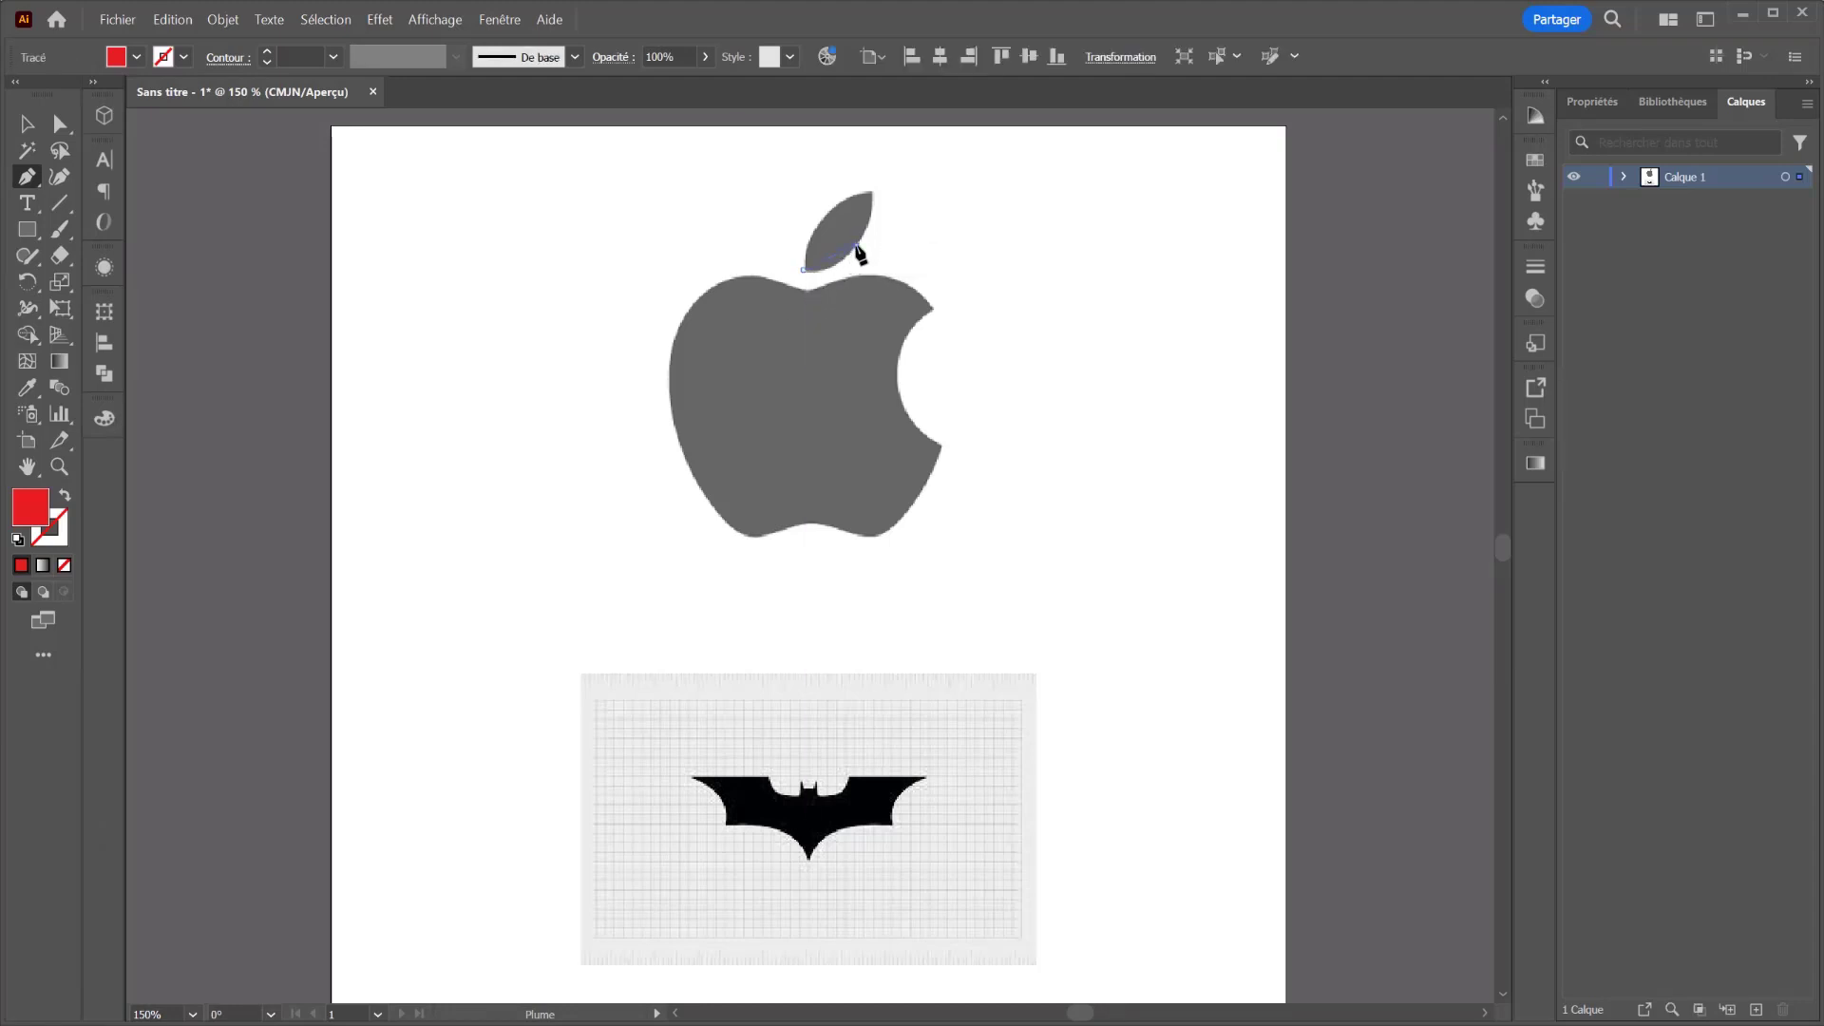
pyautogui.moveTo(857, 246); pyautogui.dragTo(874, 198)
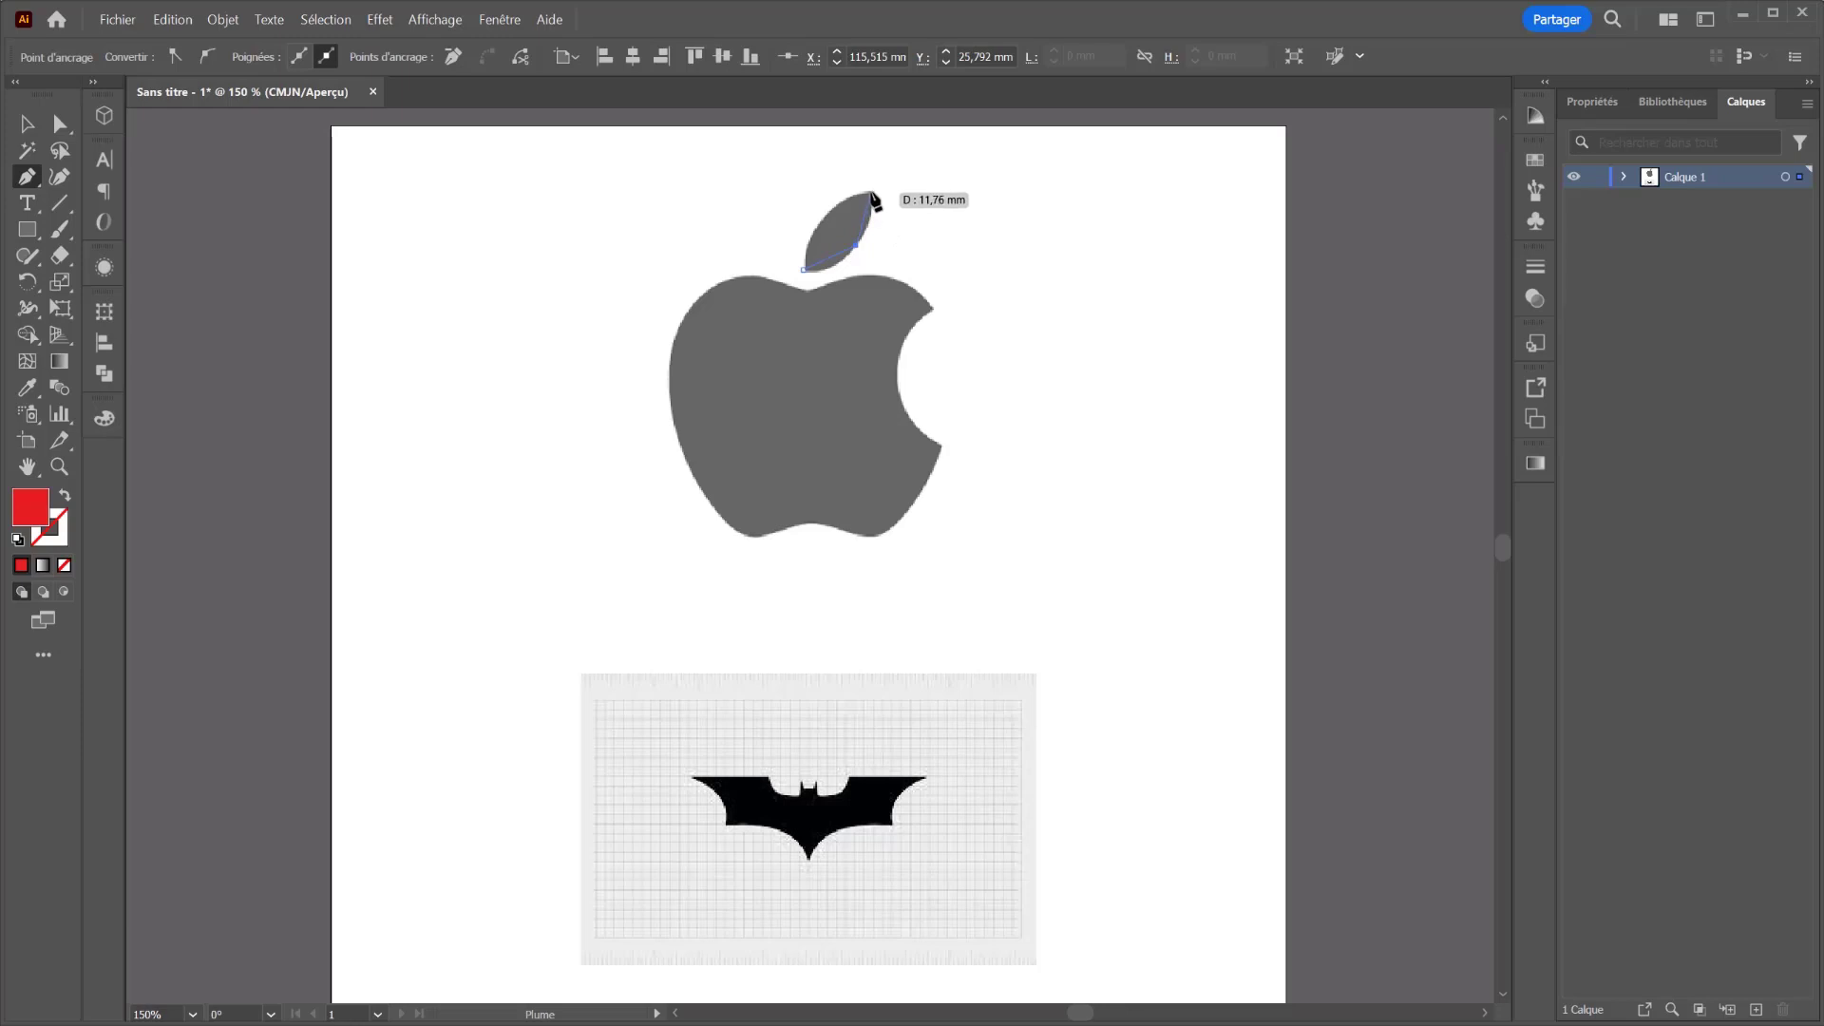
pyautogui.click(873, 194)
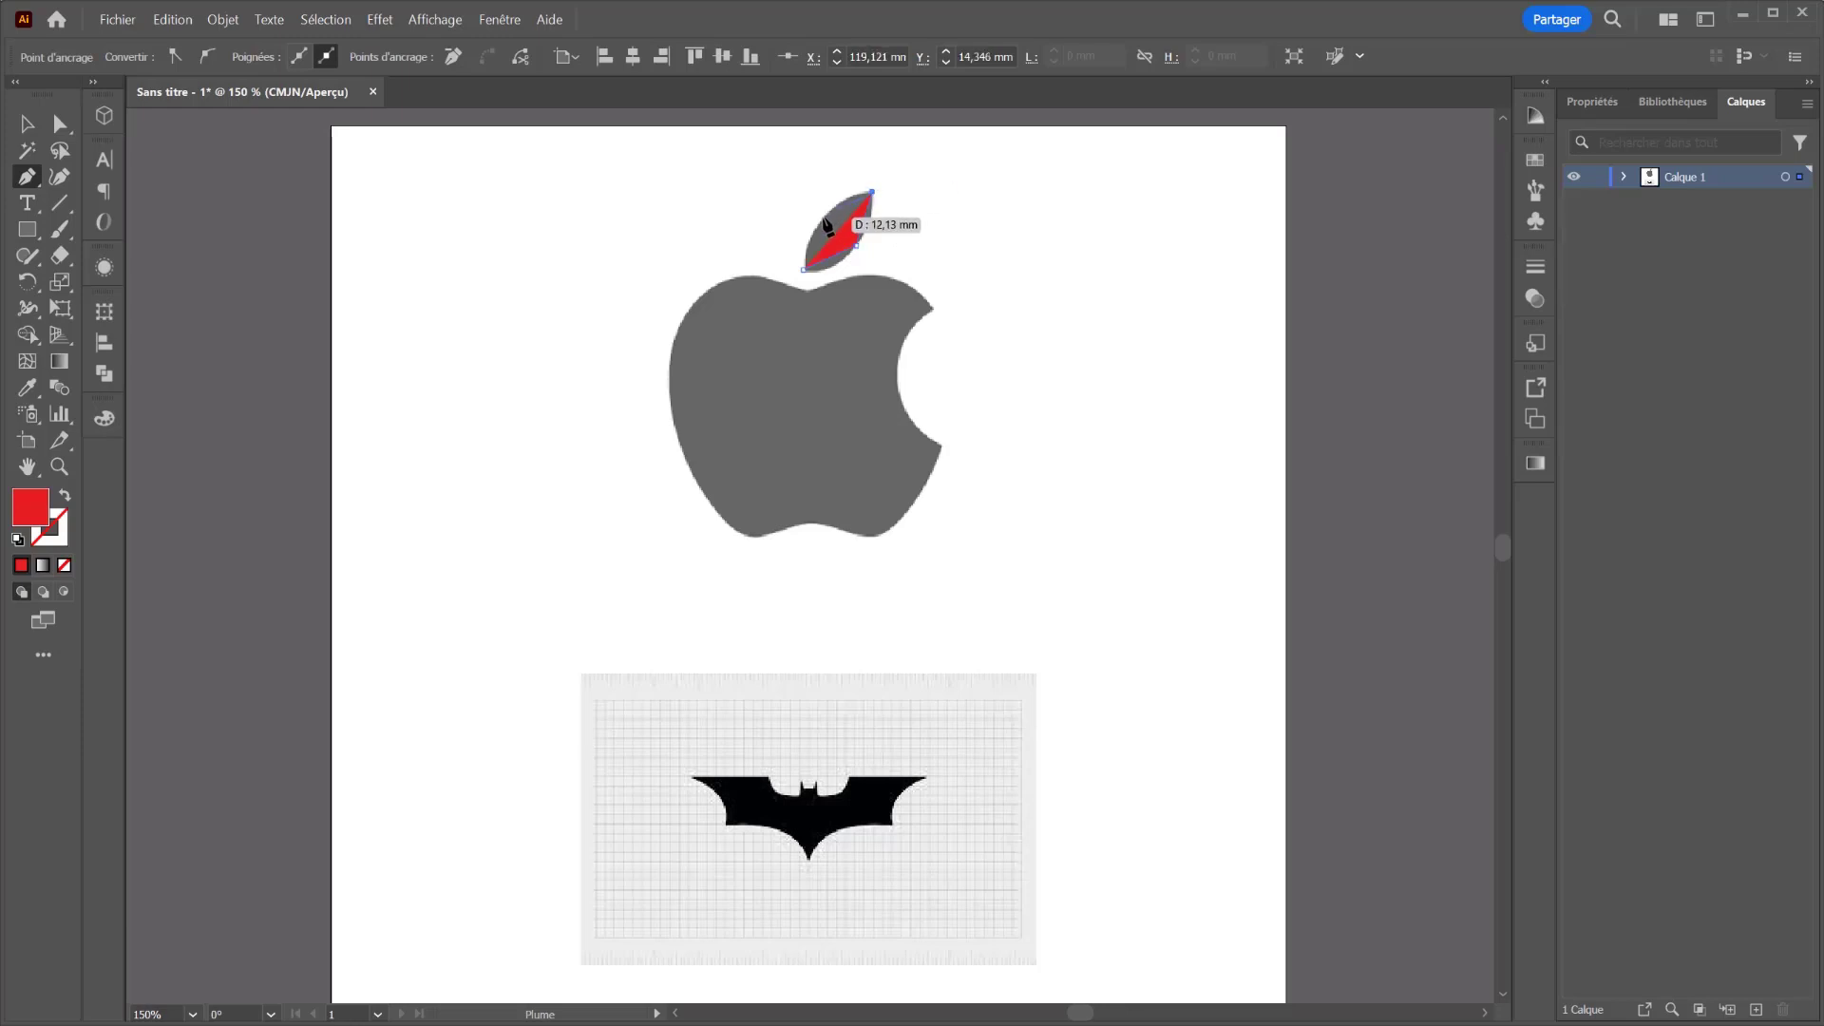
pyautogui.moveTo(815, 273); pyautogui.dragTo(804, 275)
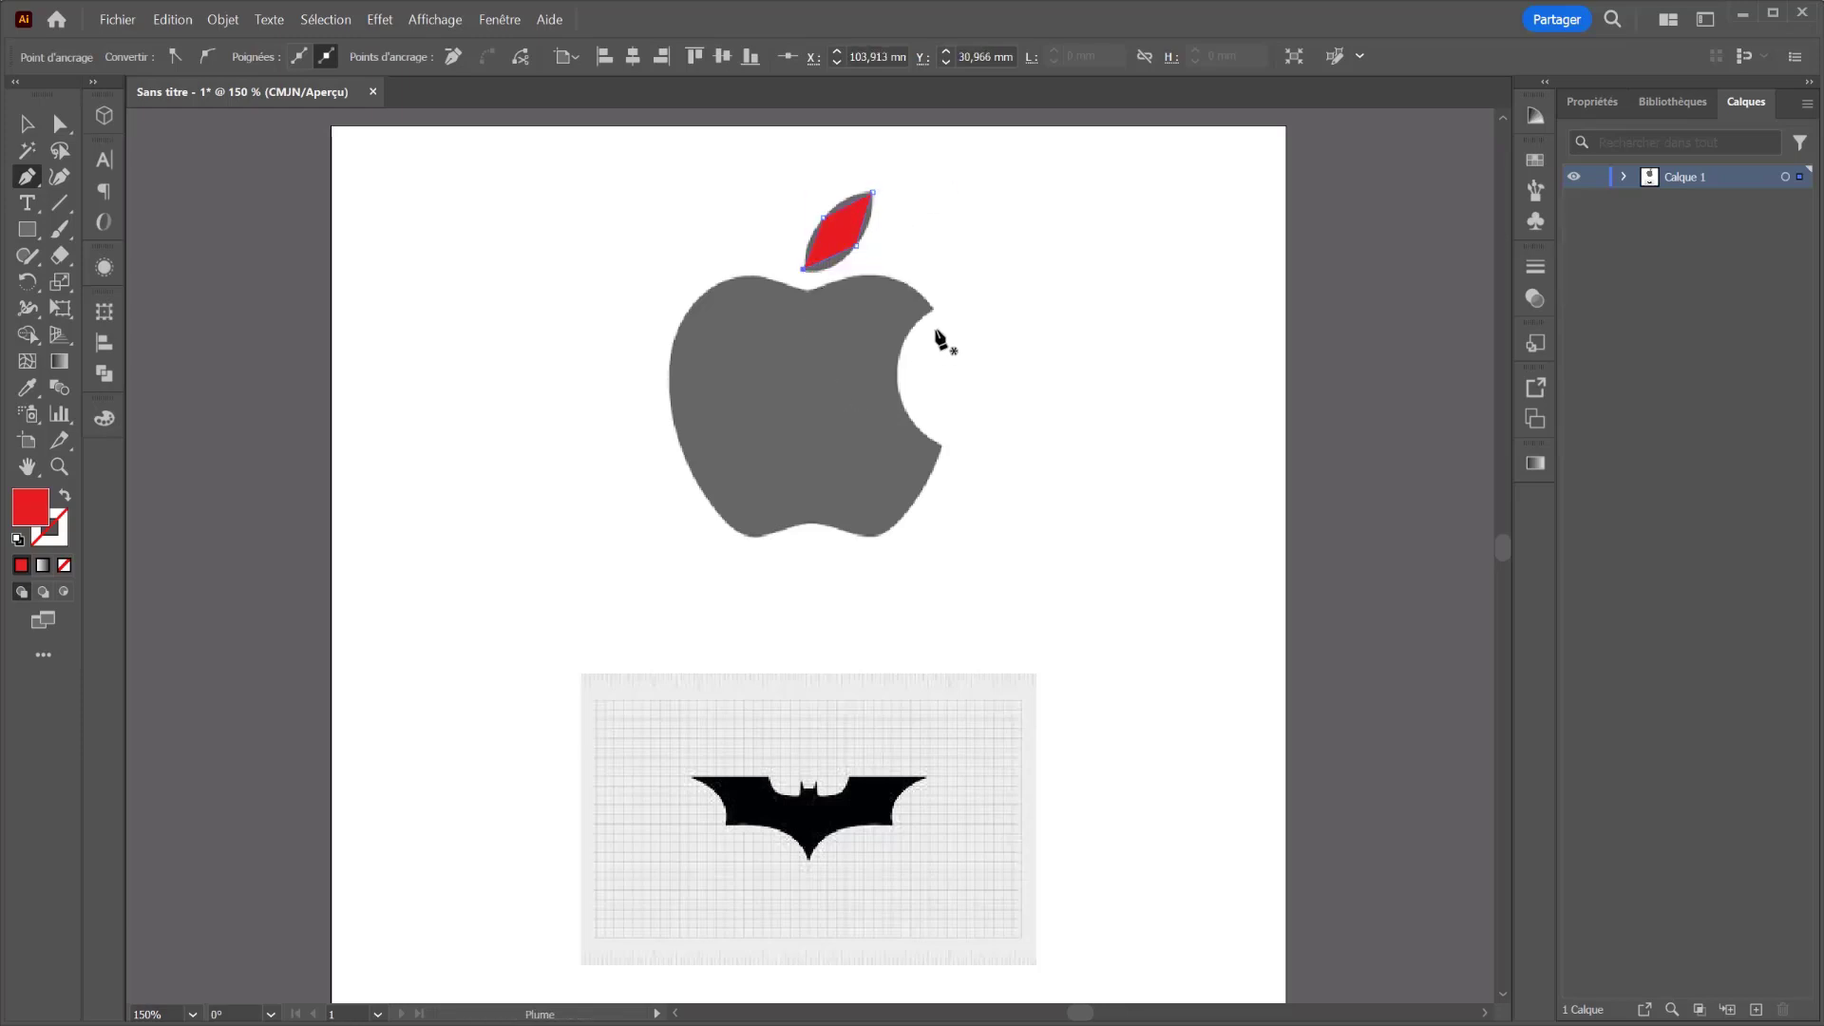
# Step: Trace the apple body's top edge and bite with Pen anchors
pyautogui.click(808, 292)
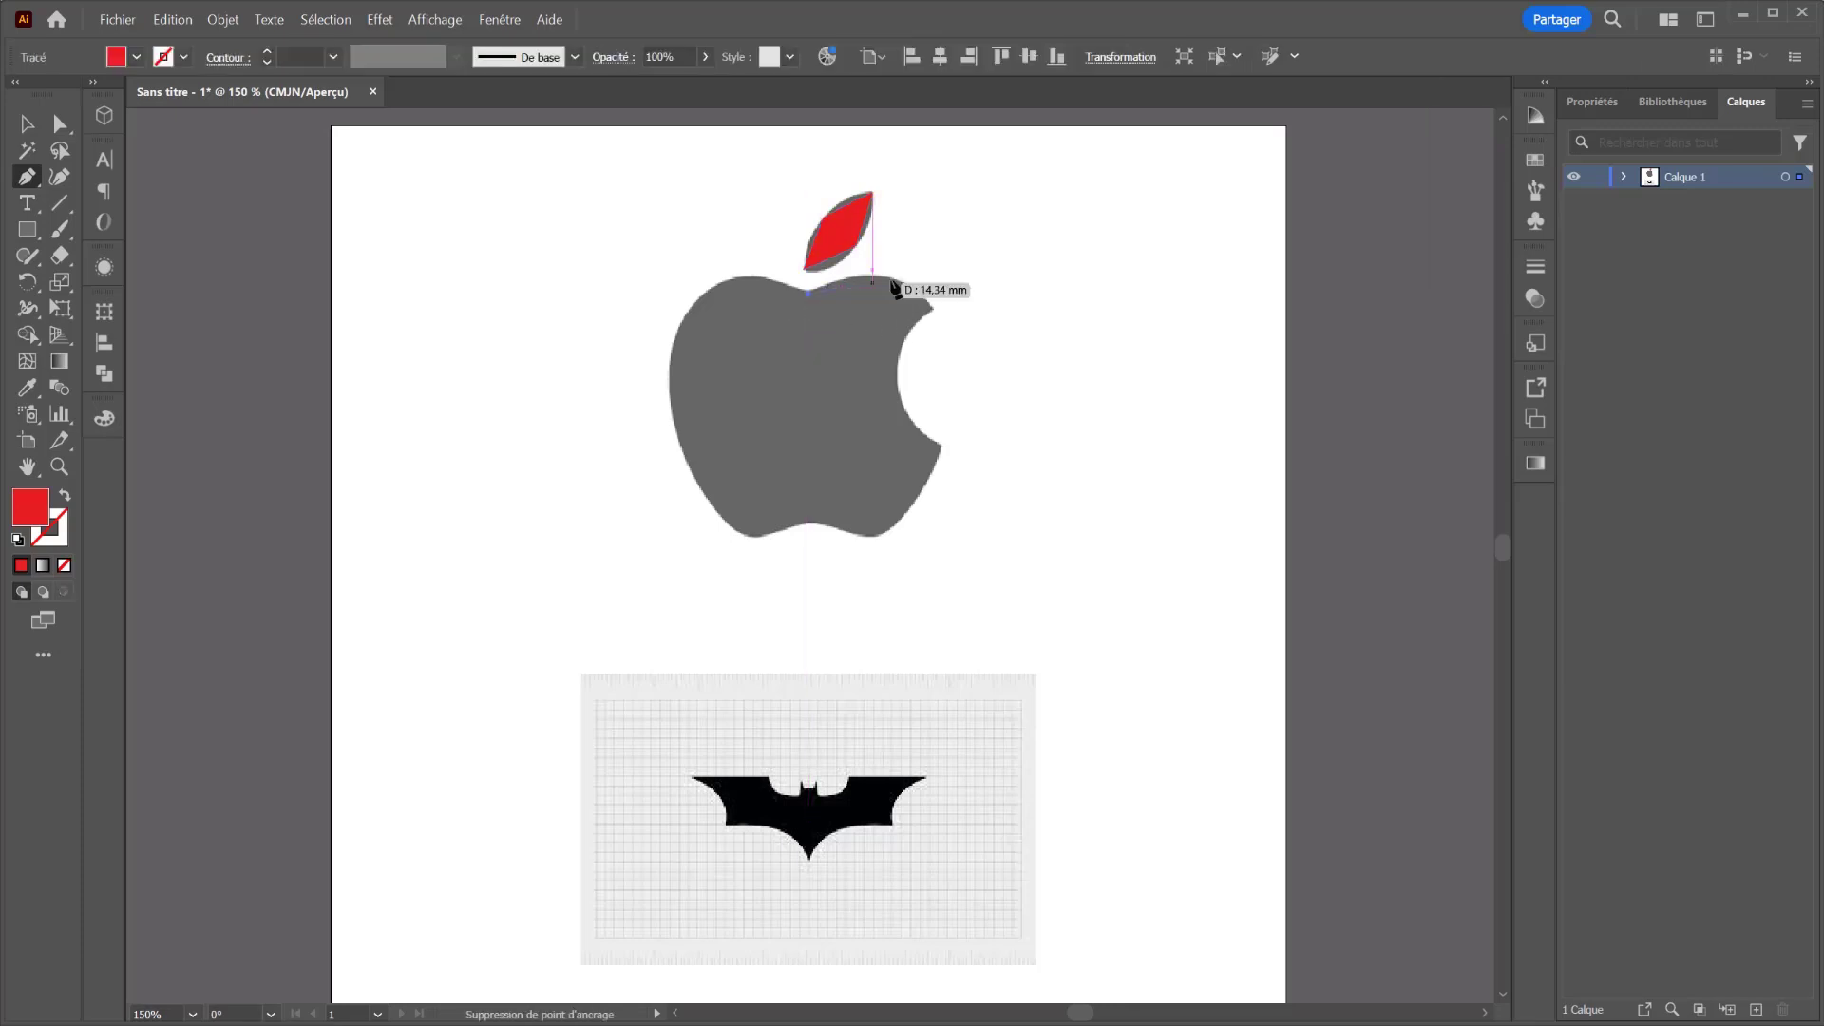
pyautogui.moveTo(872, 277); pyautogui.dragTo(936, 314)
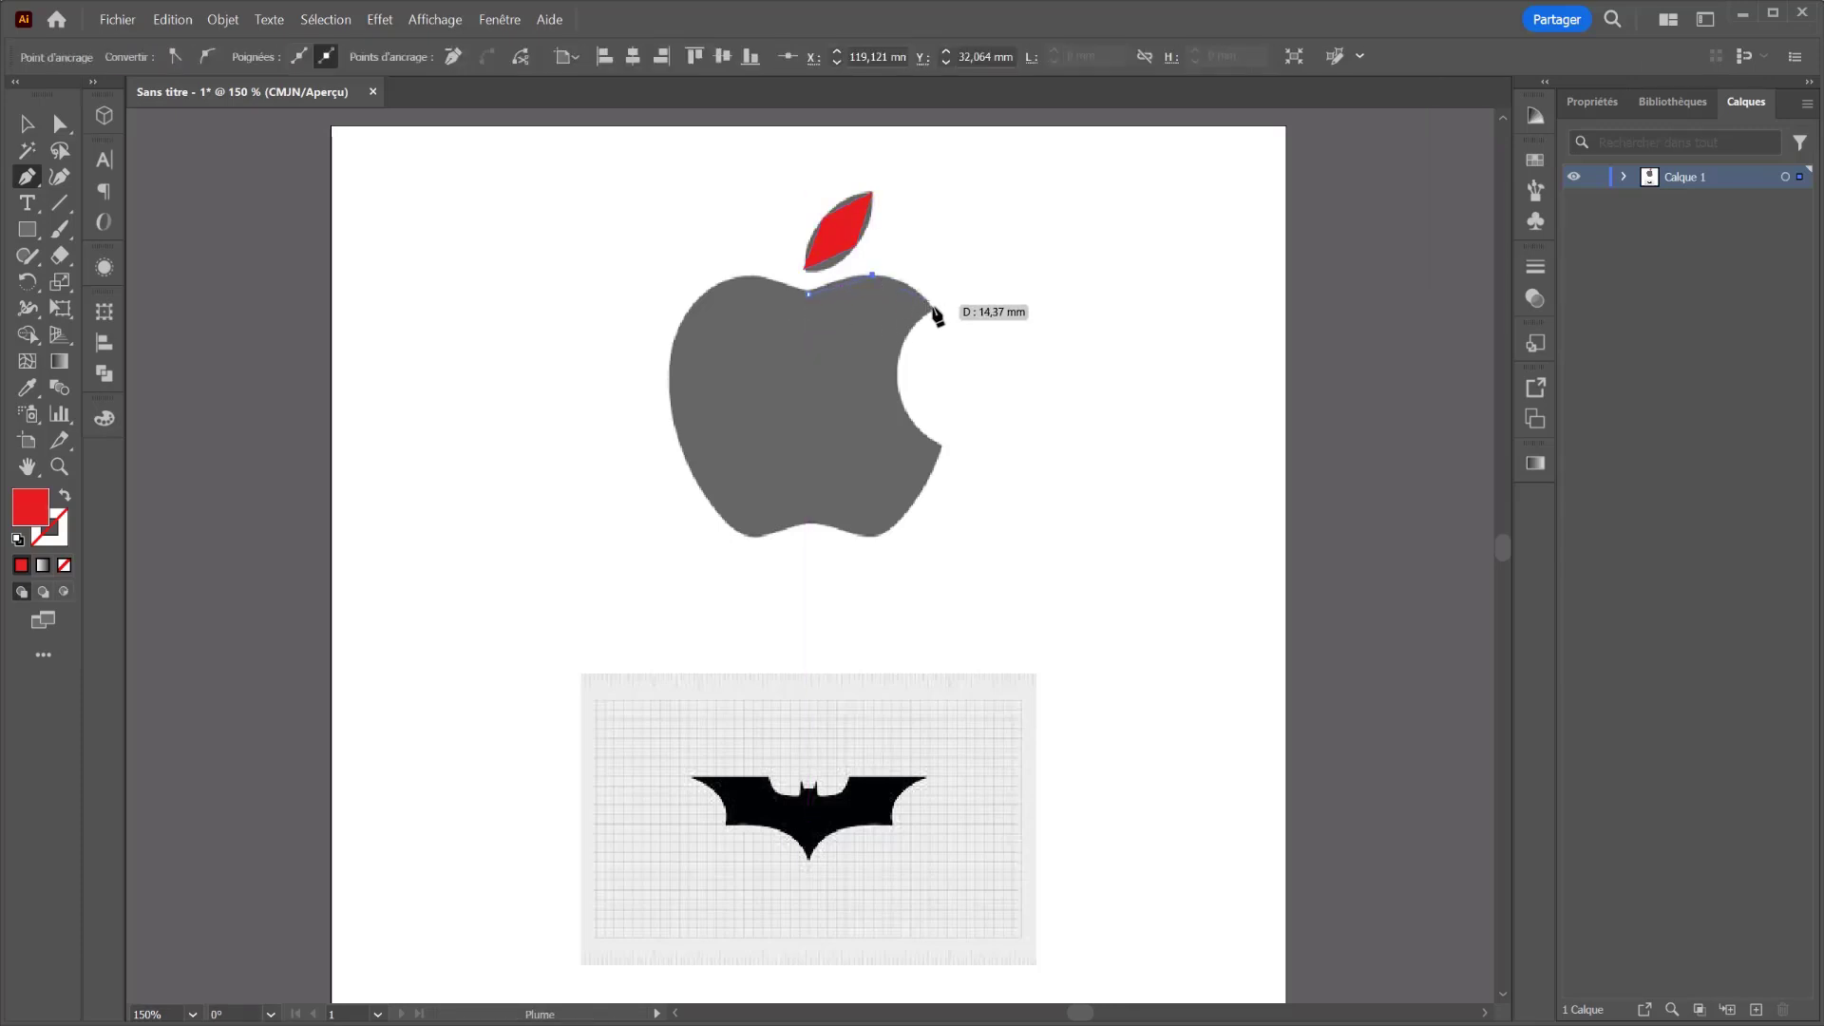
pyautogui.click(933, 310)
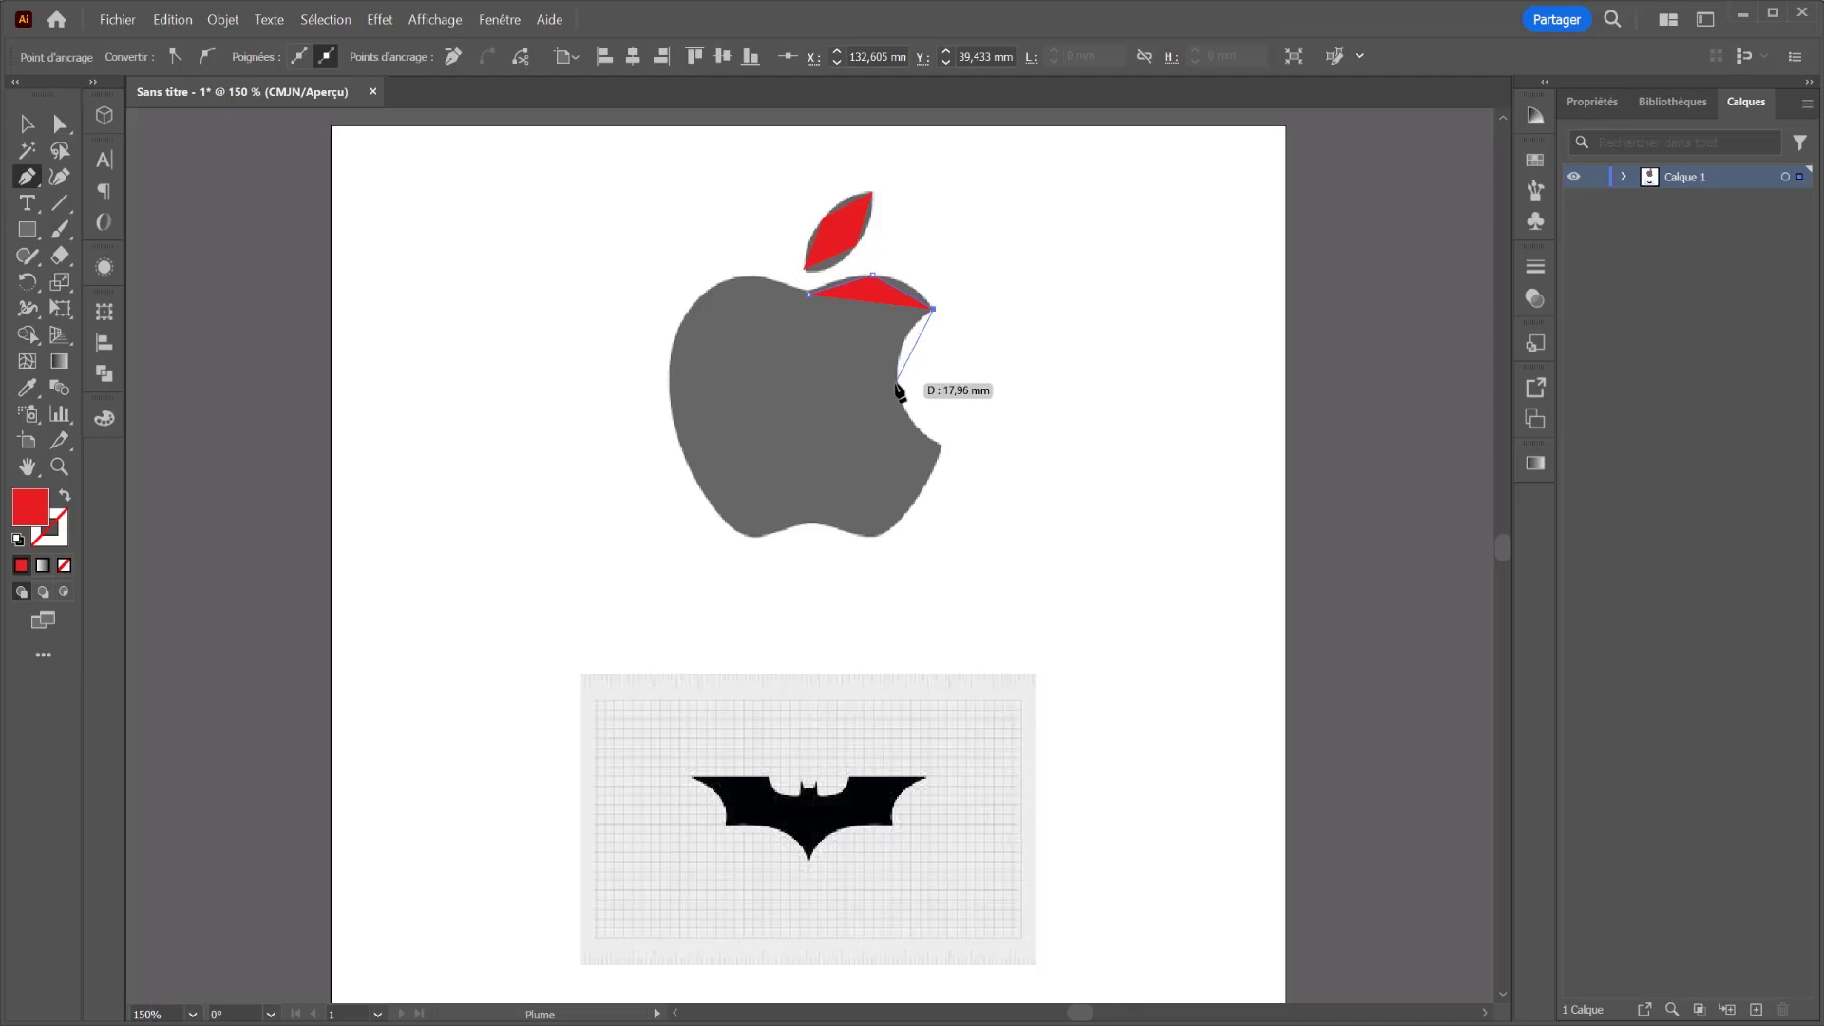
pyautogui.click(897, 388)
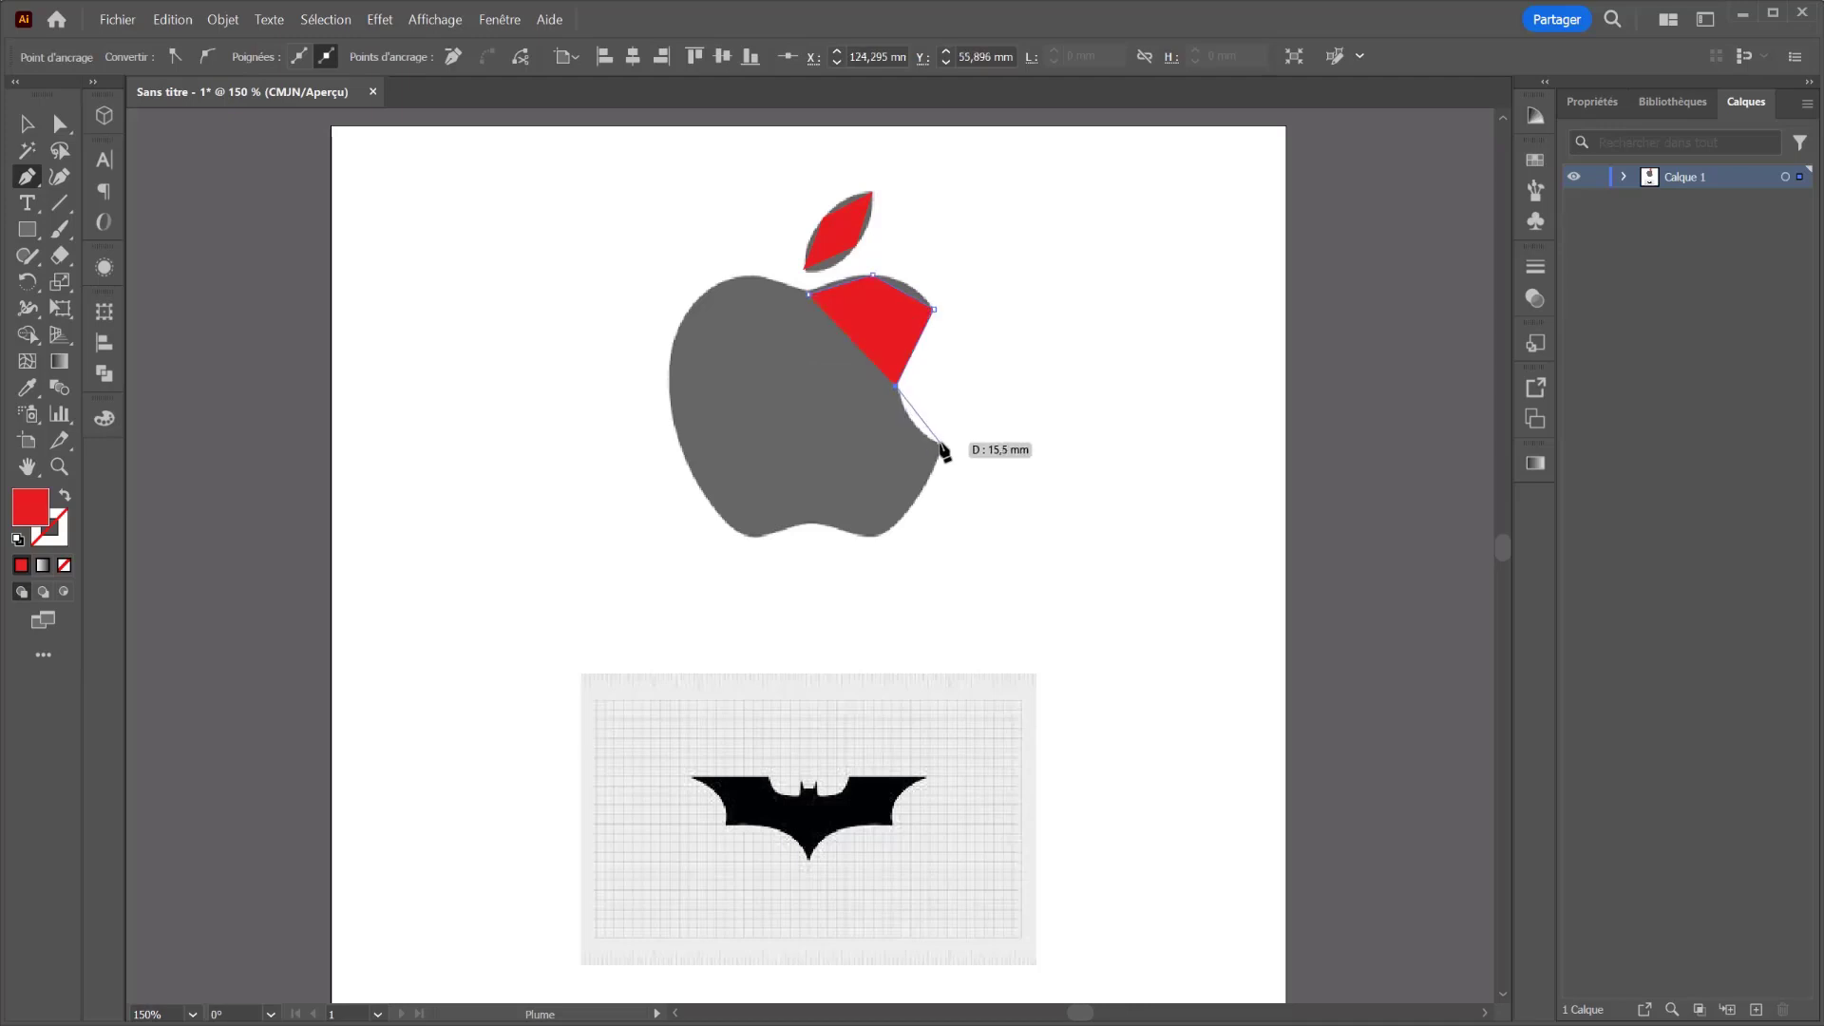
pyautogui.click(940, 446)
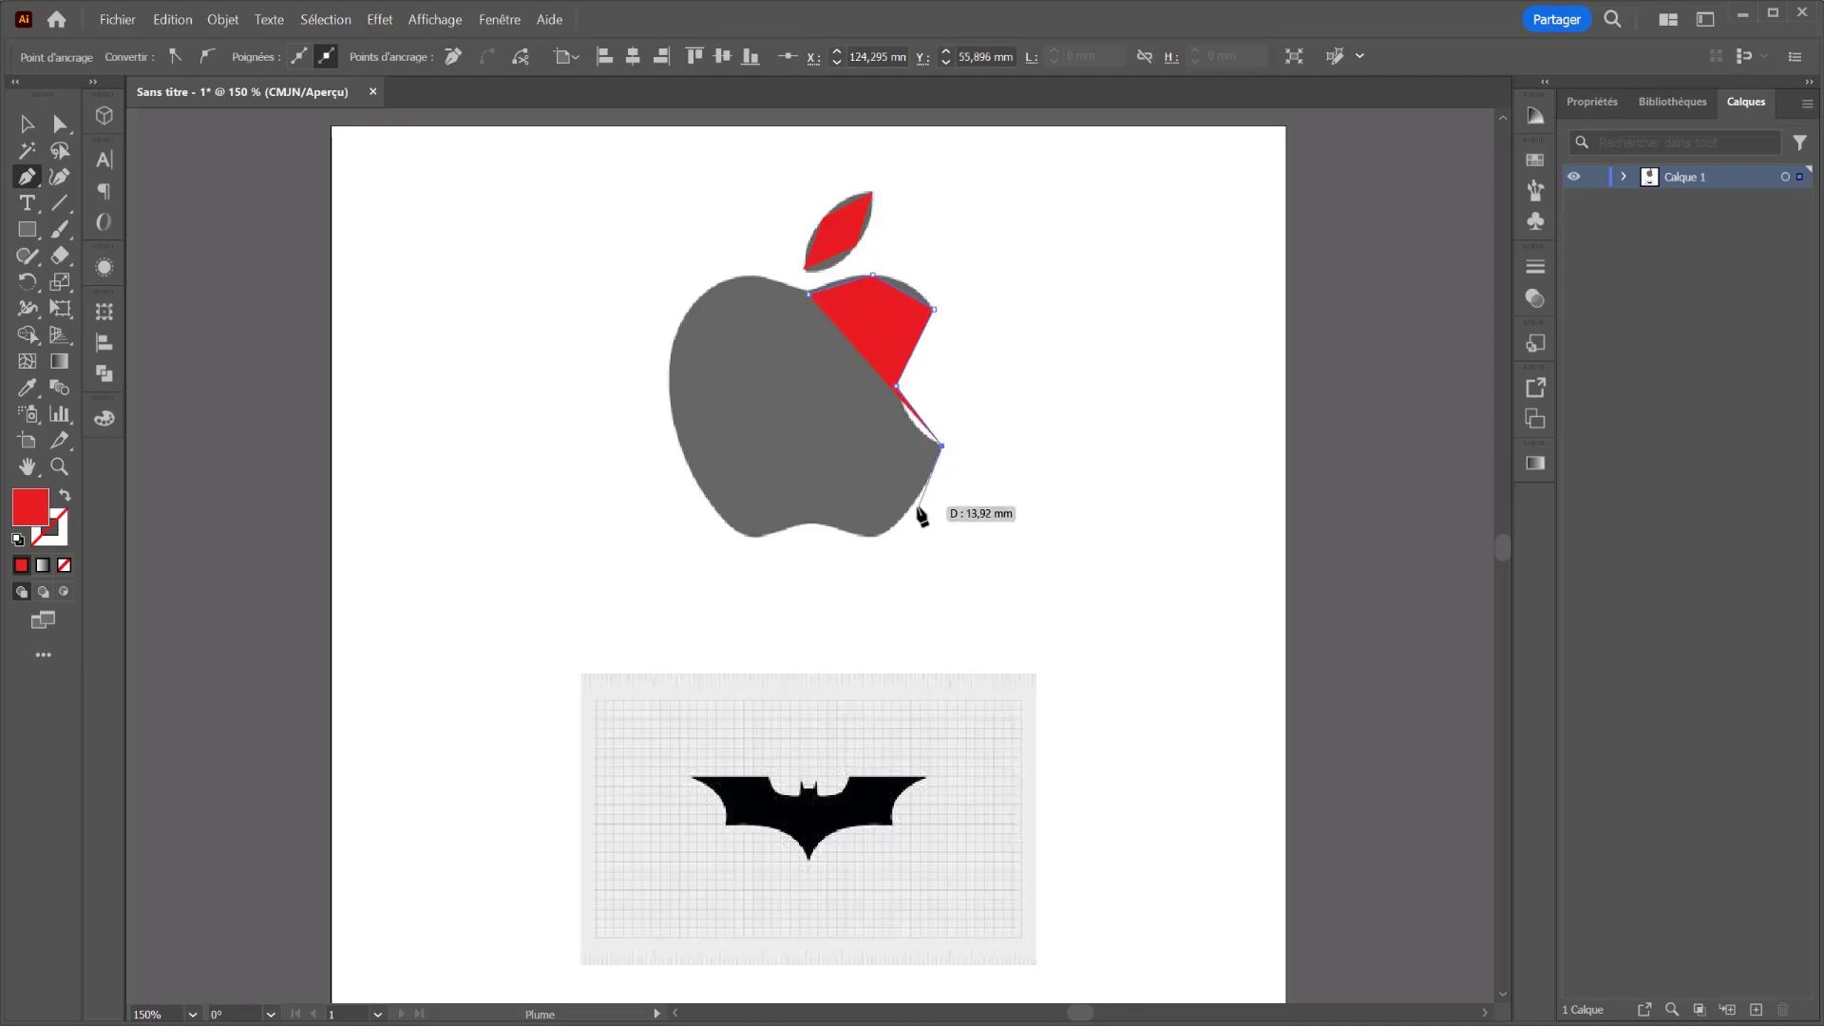
pyautogui.click(884, 533)
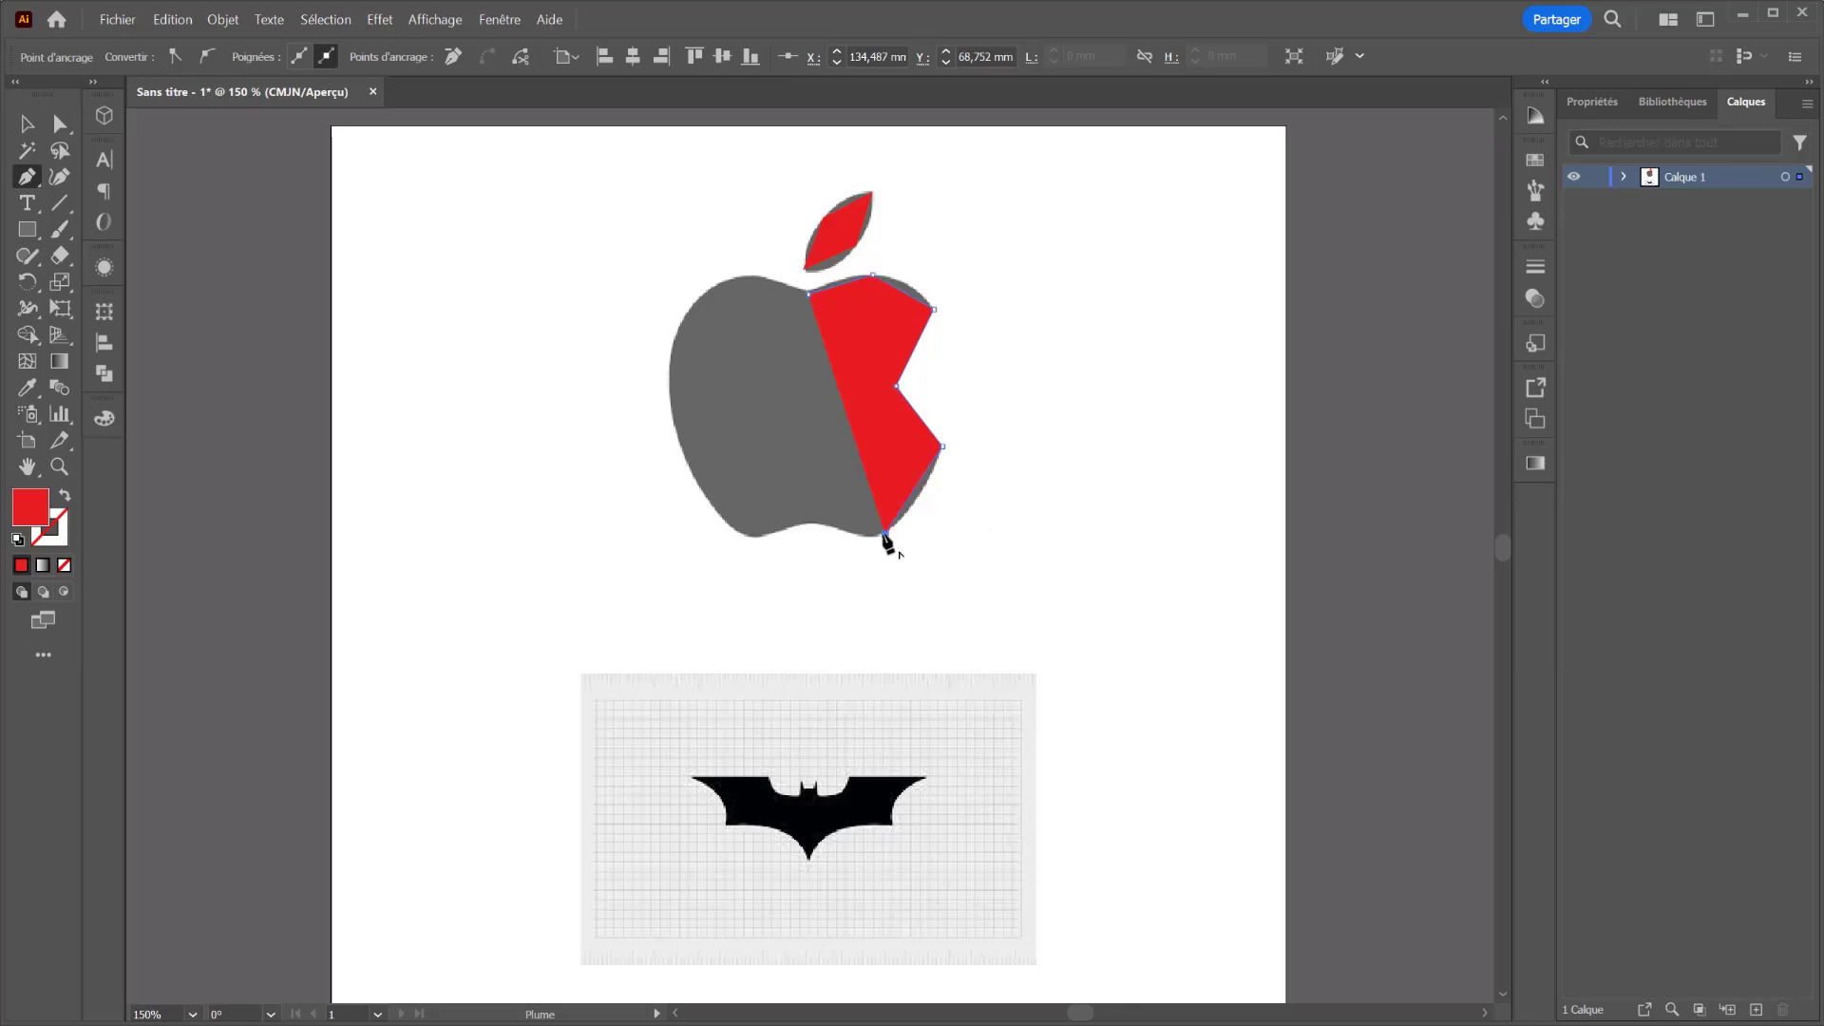
# Step: Continue the outline along the apple's bottom and left side, closing it at the top notch
pyautogui.click(844, 533)
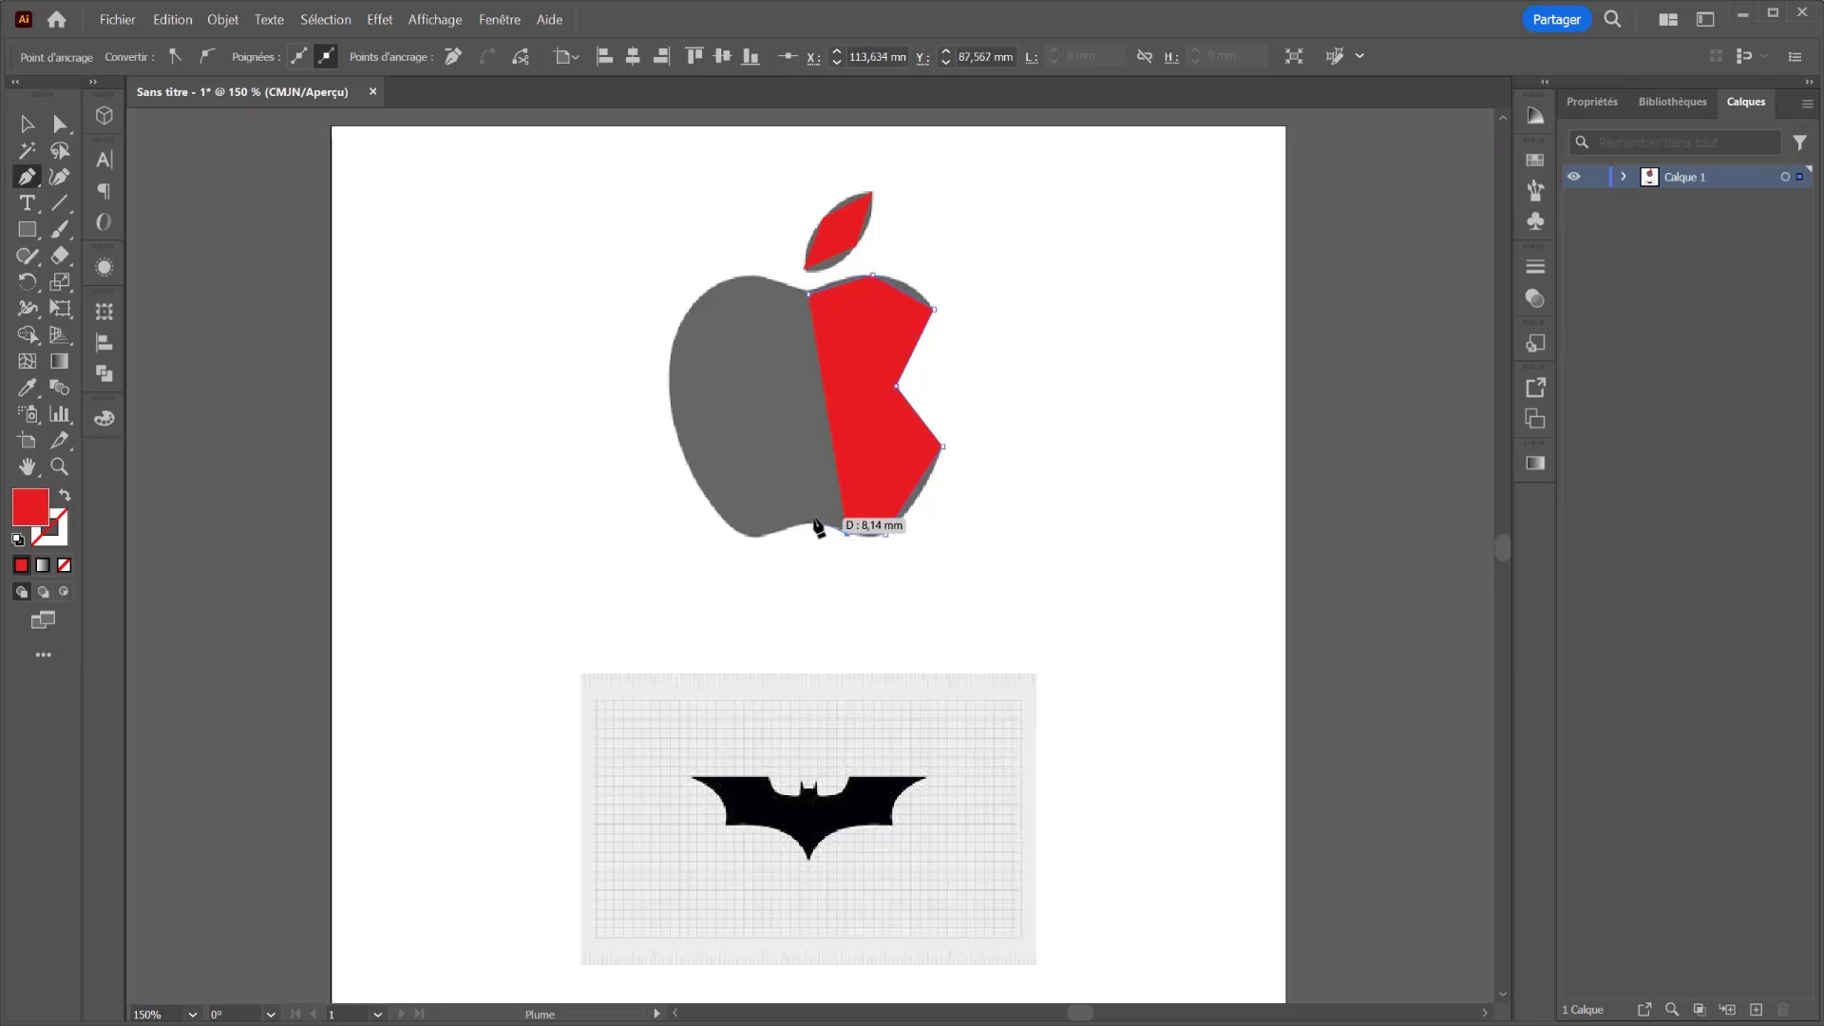
pyautogui.click(809, 523)
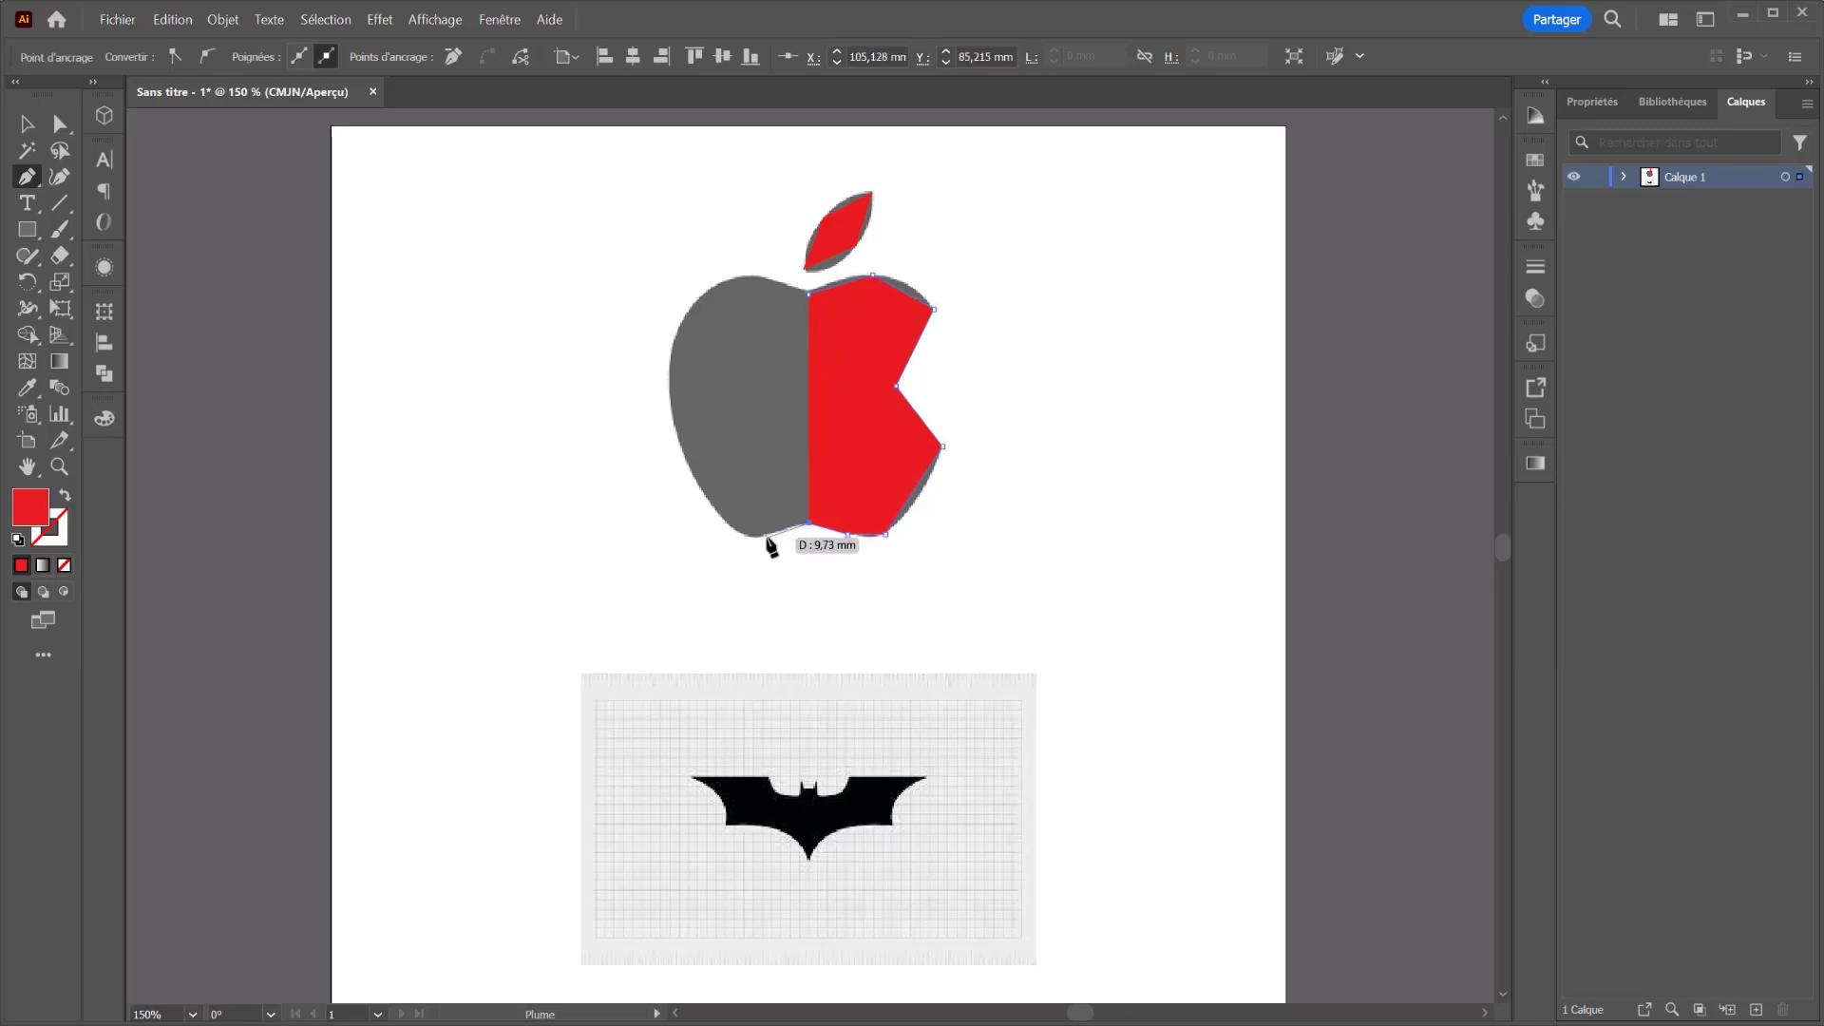
pyautogui.click(770, 532)
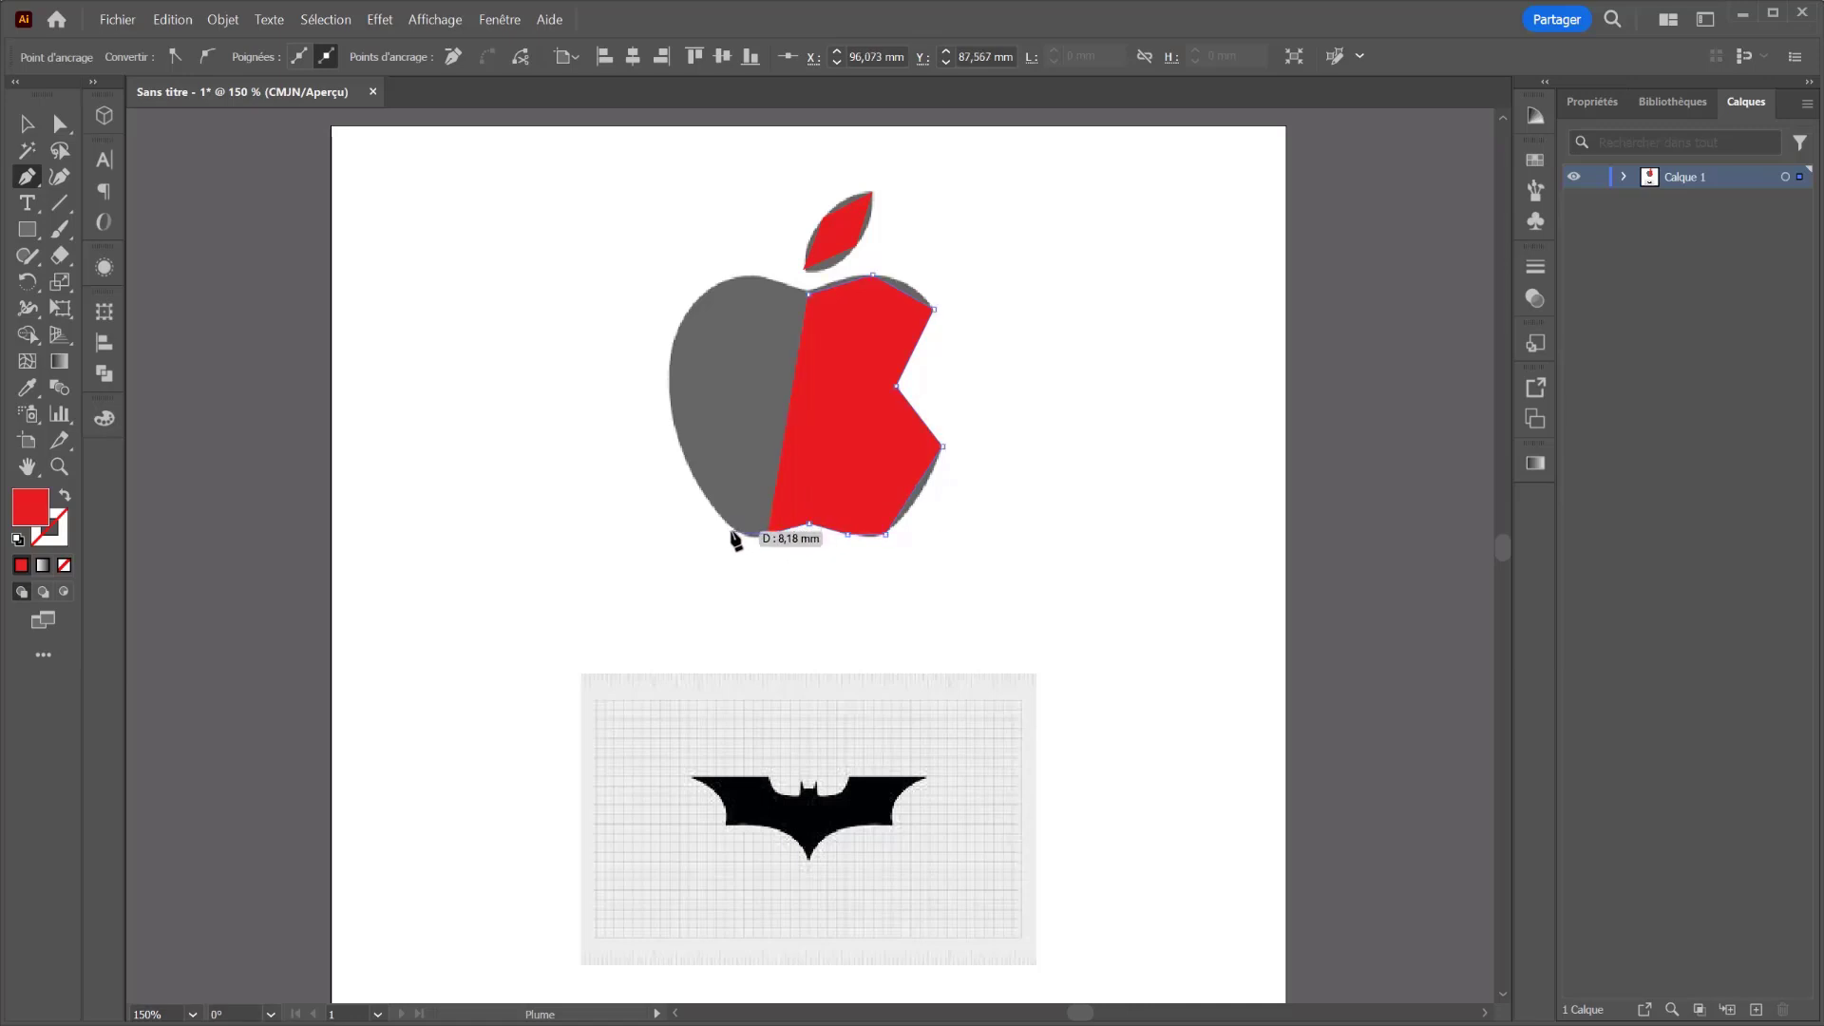
pyautogui.click(732, 531)
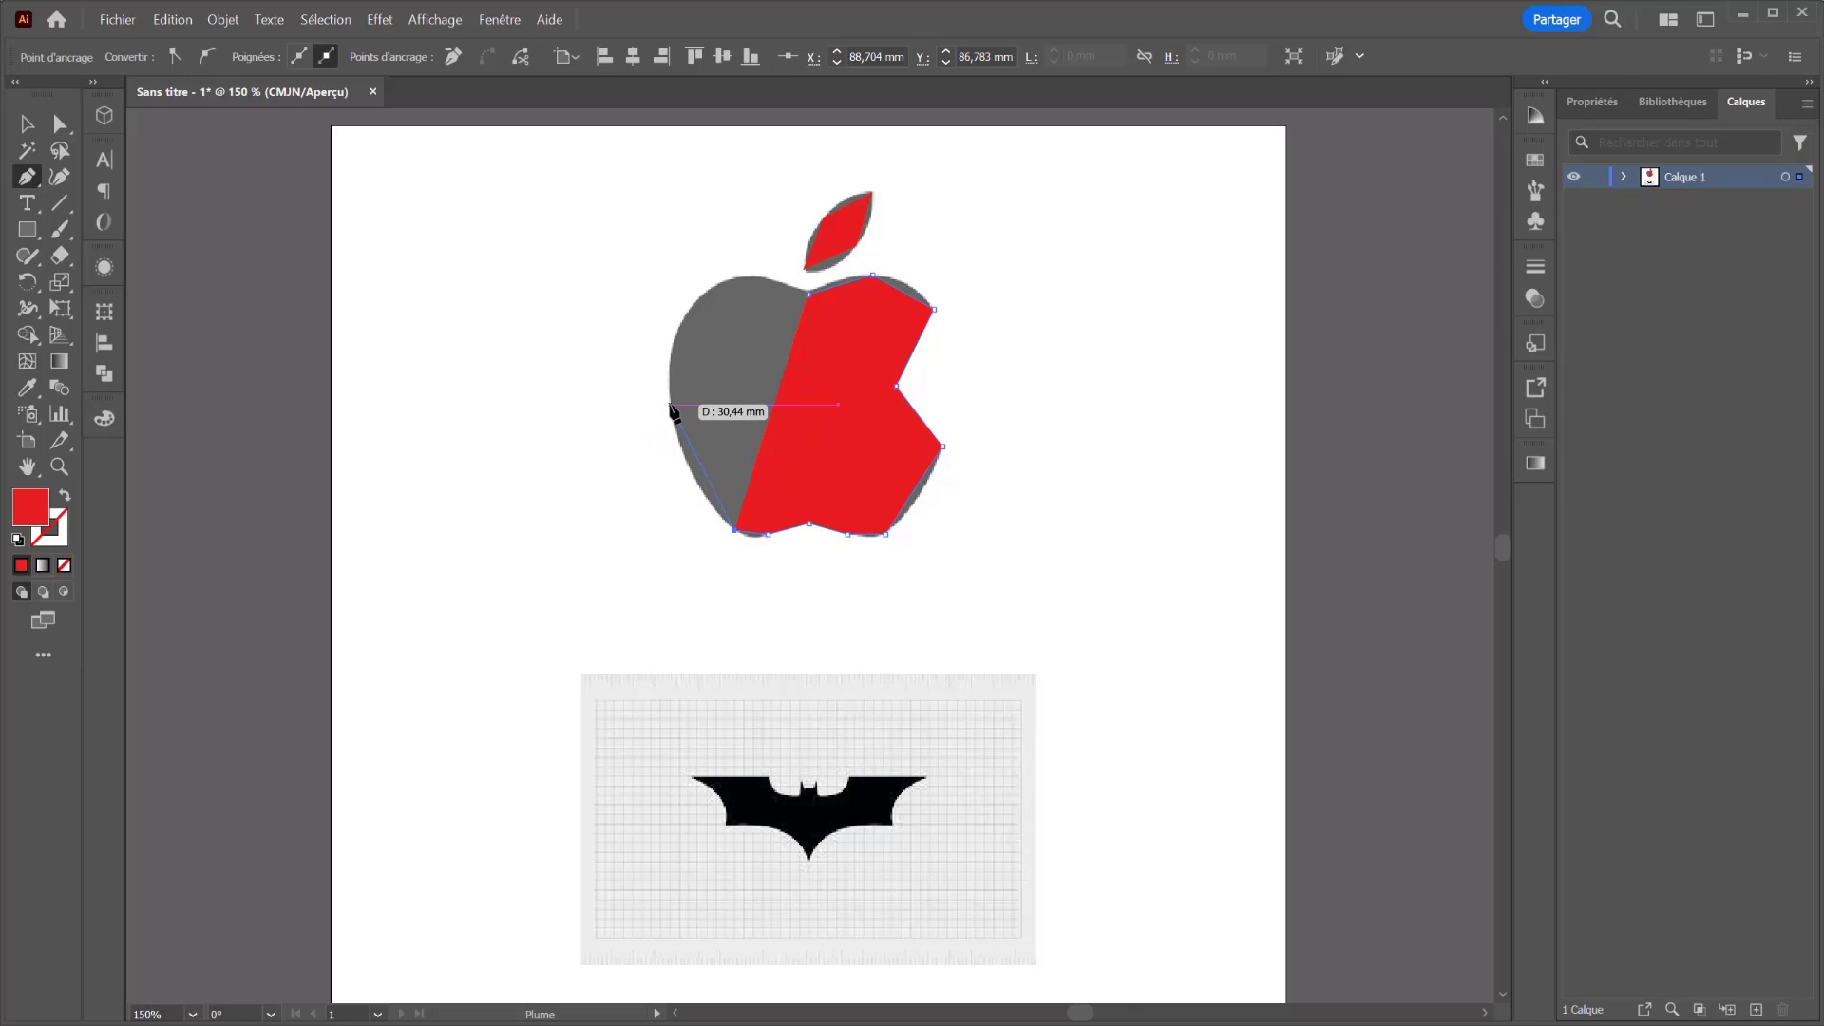
pyautogui.click(670, 405)
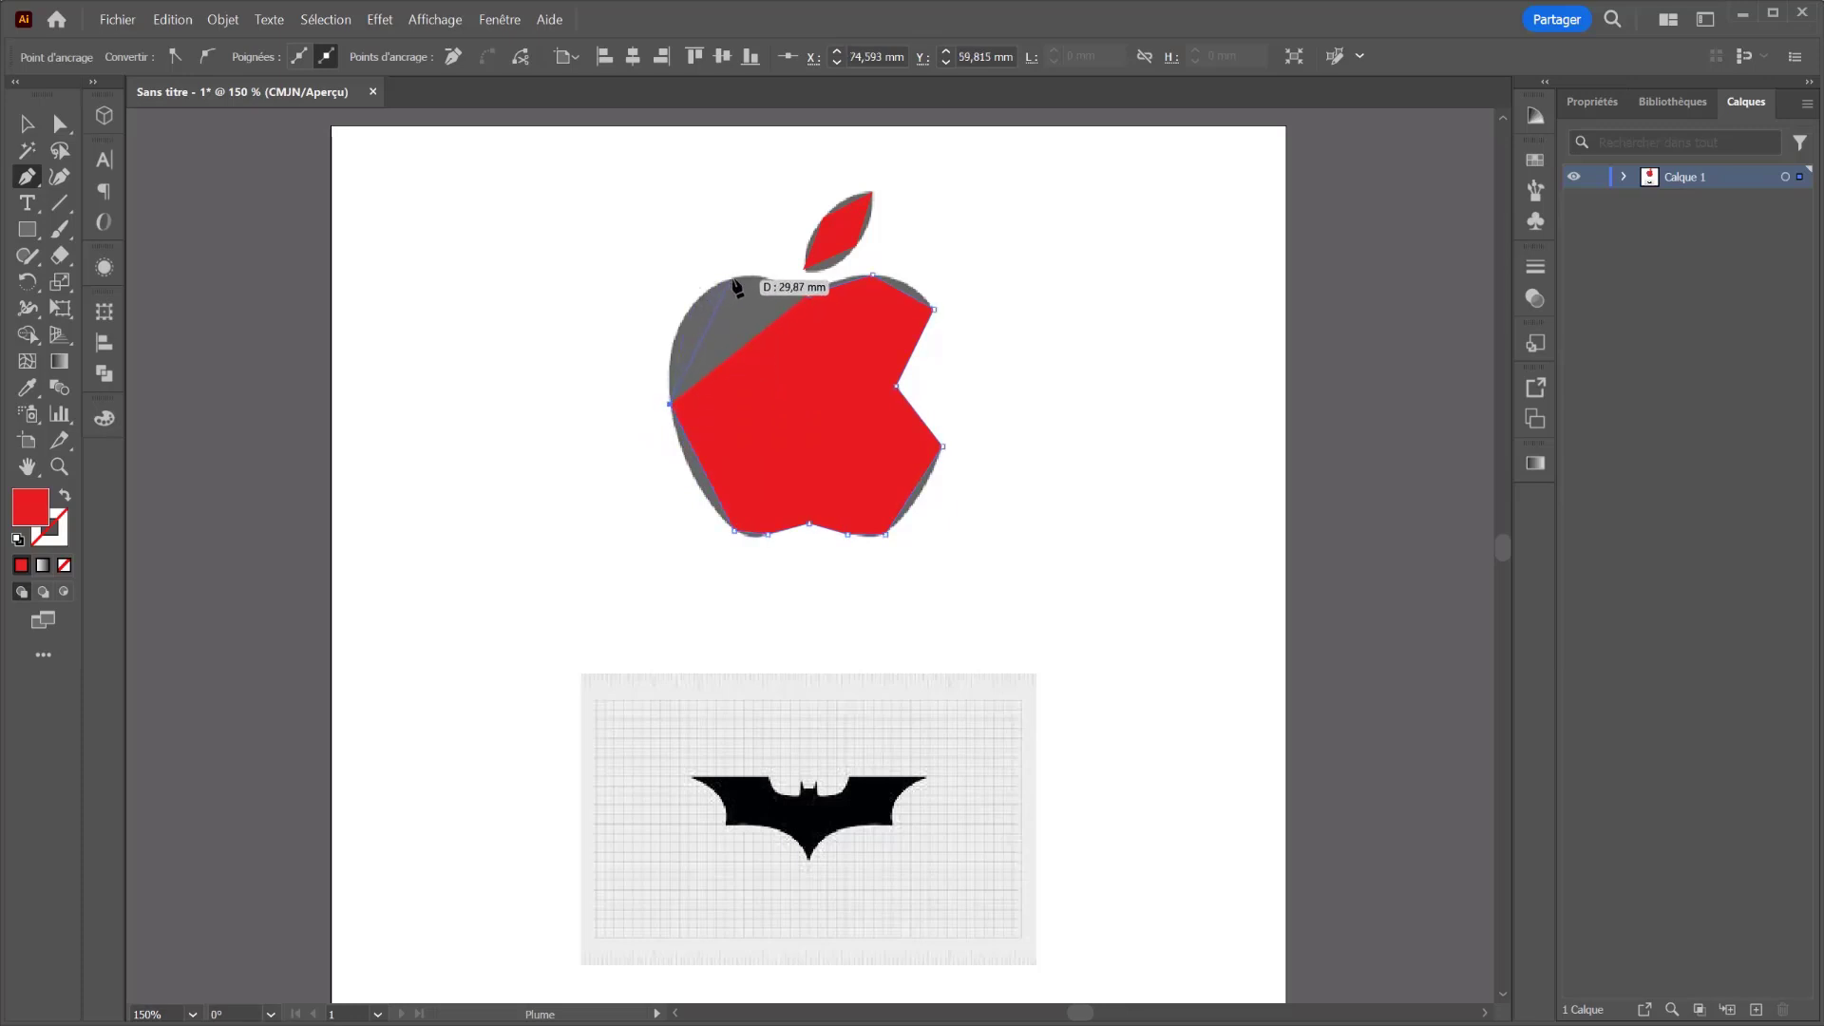
pyautogui.click(735, 278)
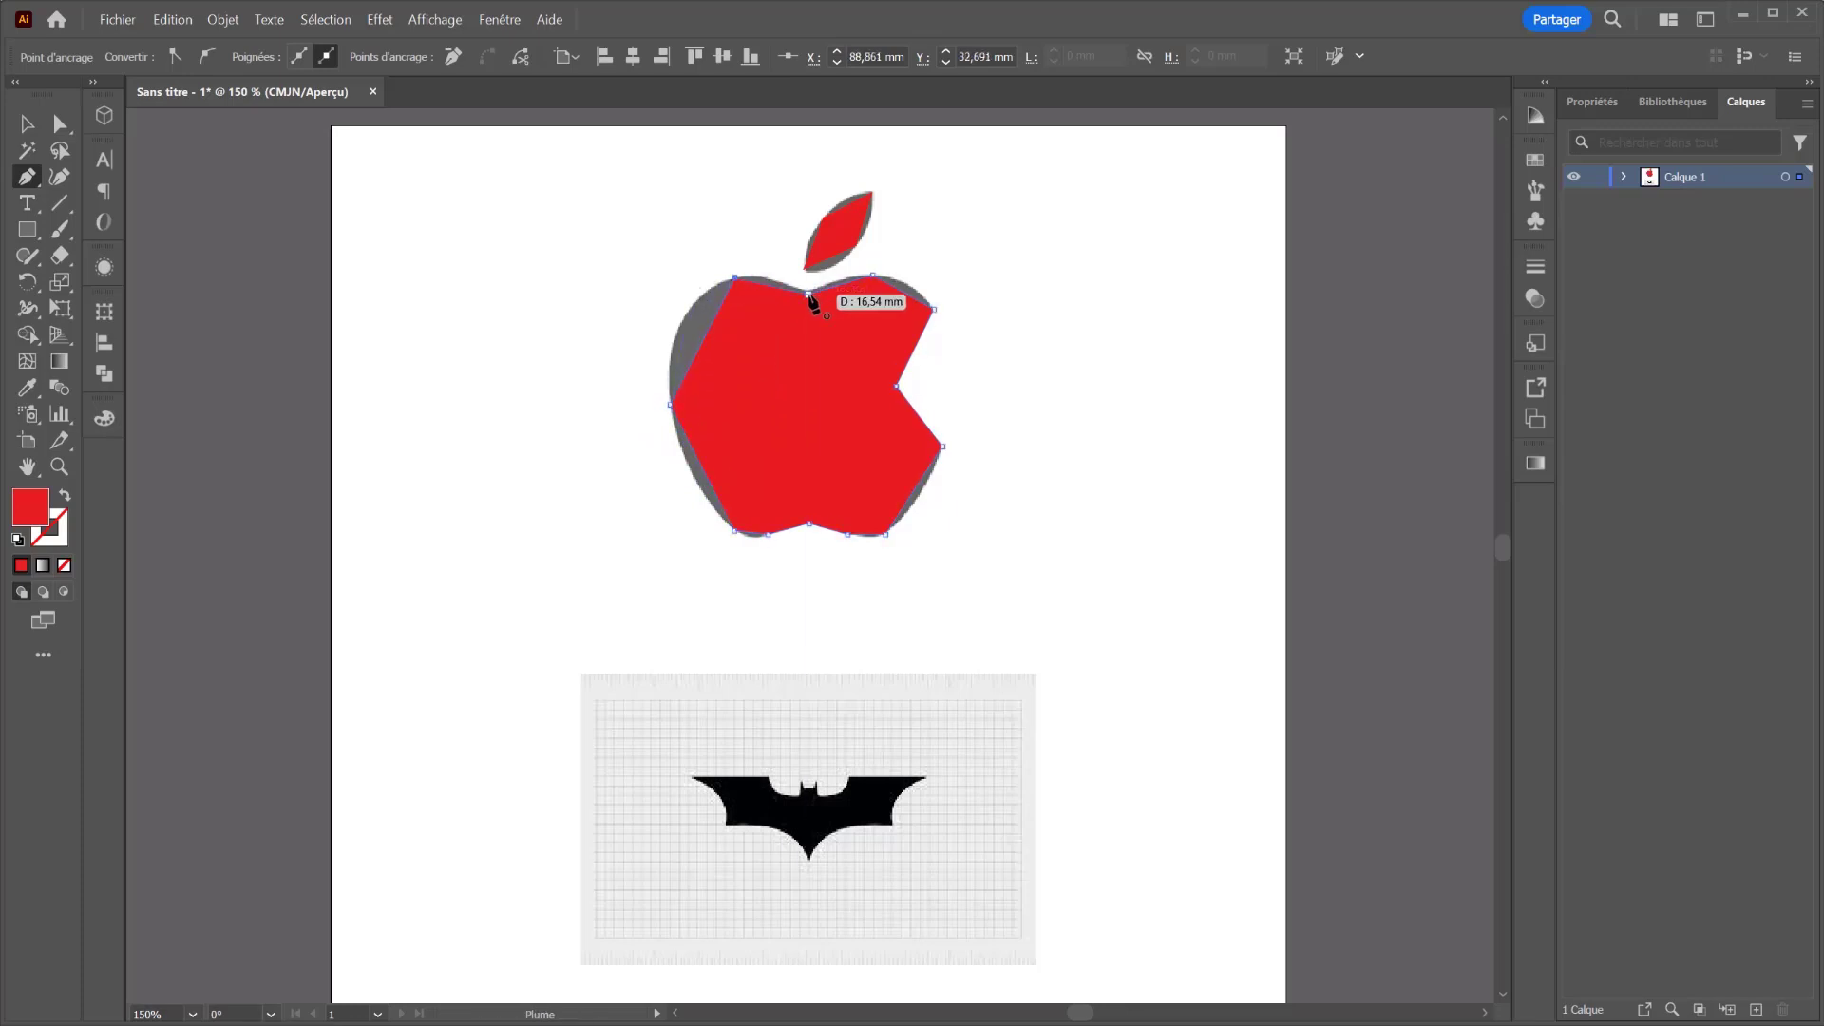
pyautogui.click(809, 295)
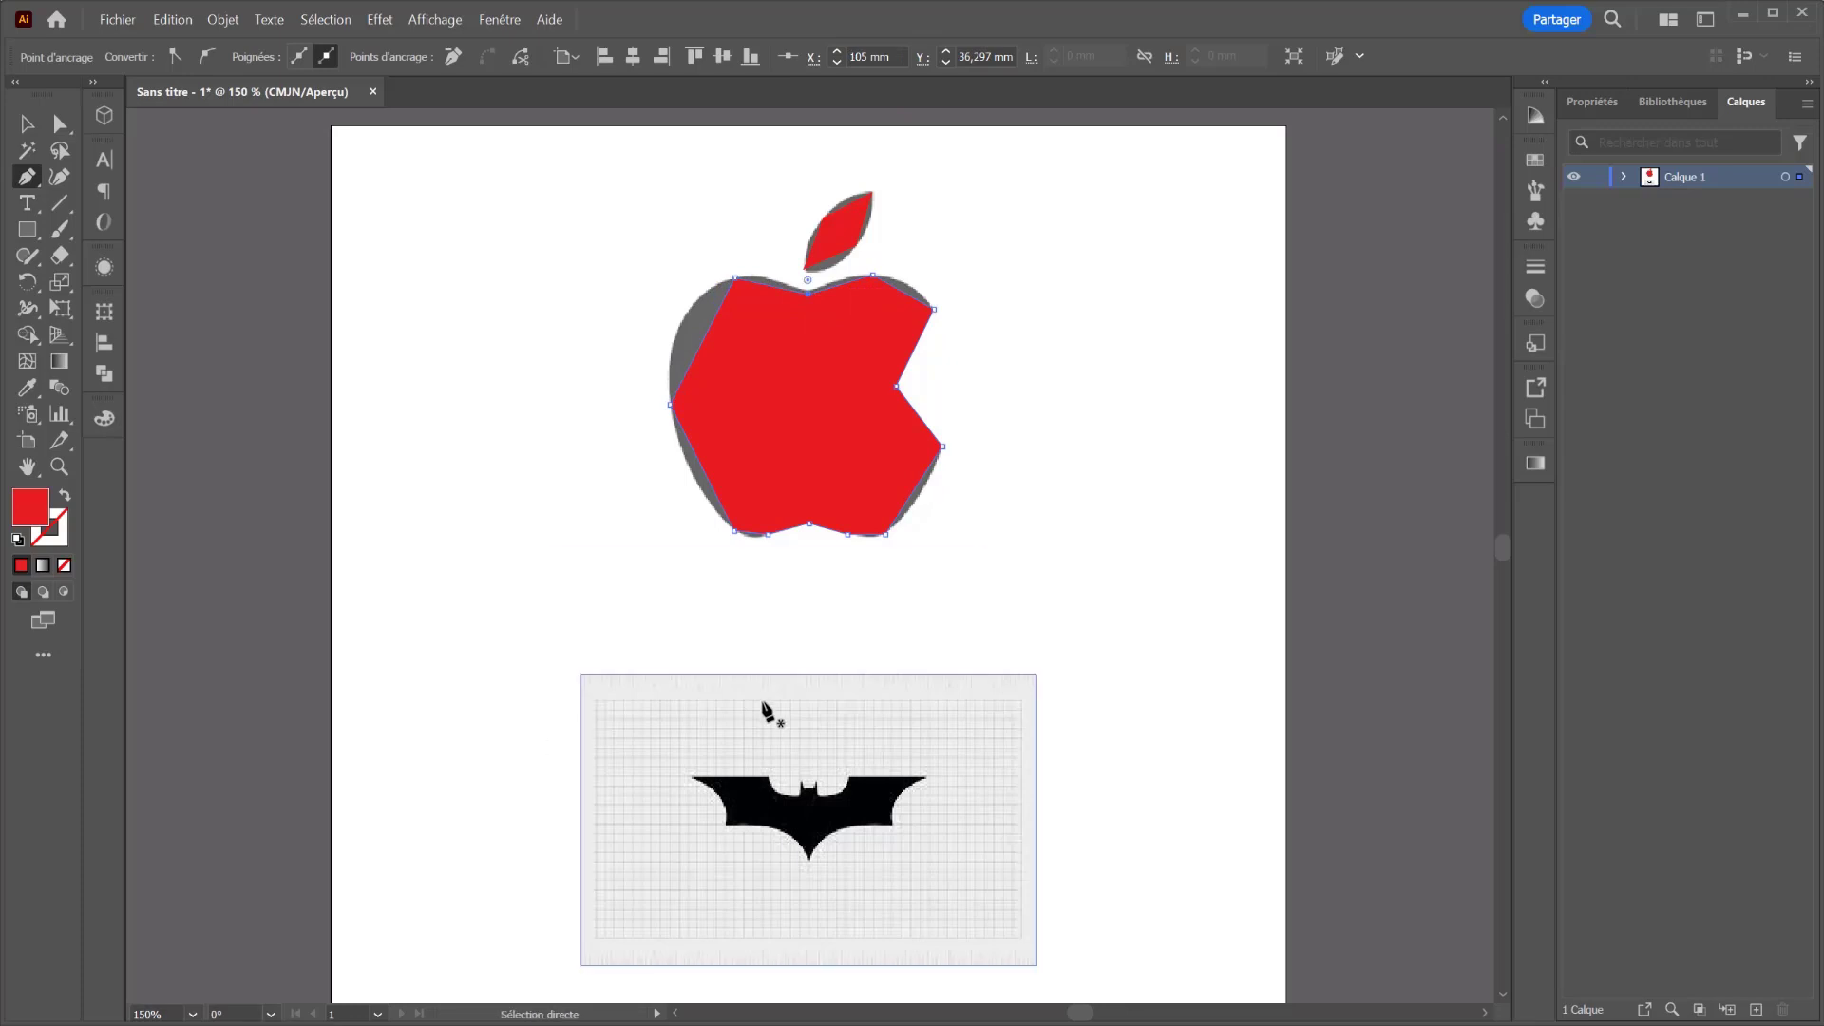
# Step: Start tracing the bat from its left wing tip through the left notch, shown as a red outline
pyautogui.scroll(2, 765, 710)
pyautogui.scroll(-3, 660, 436)
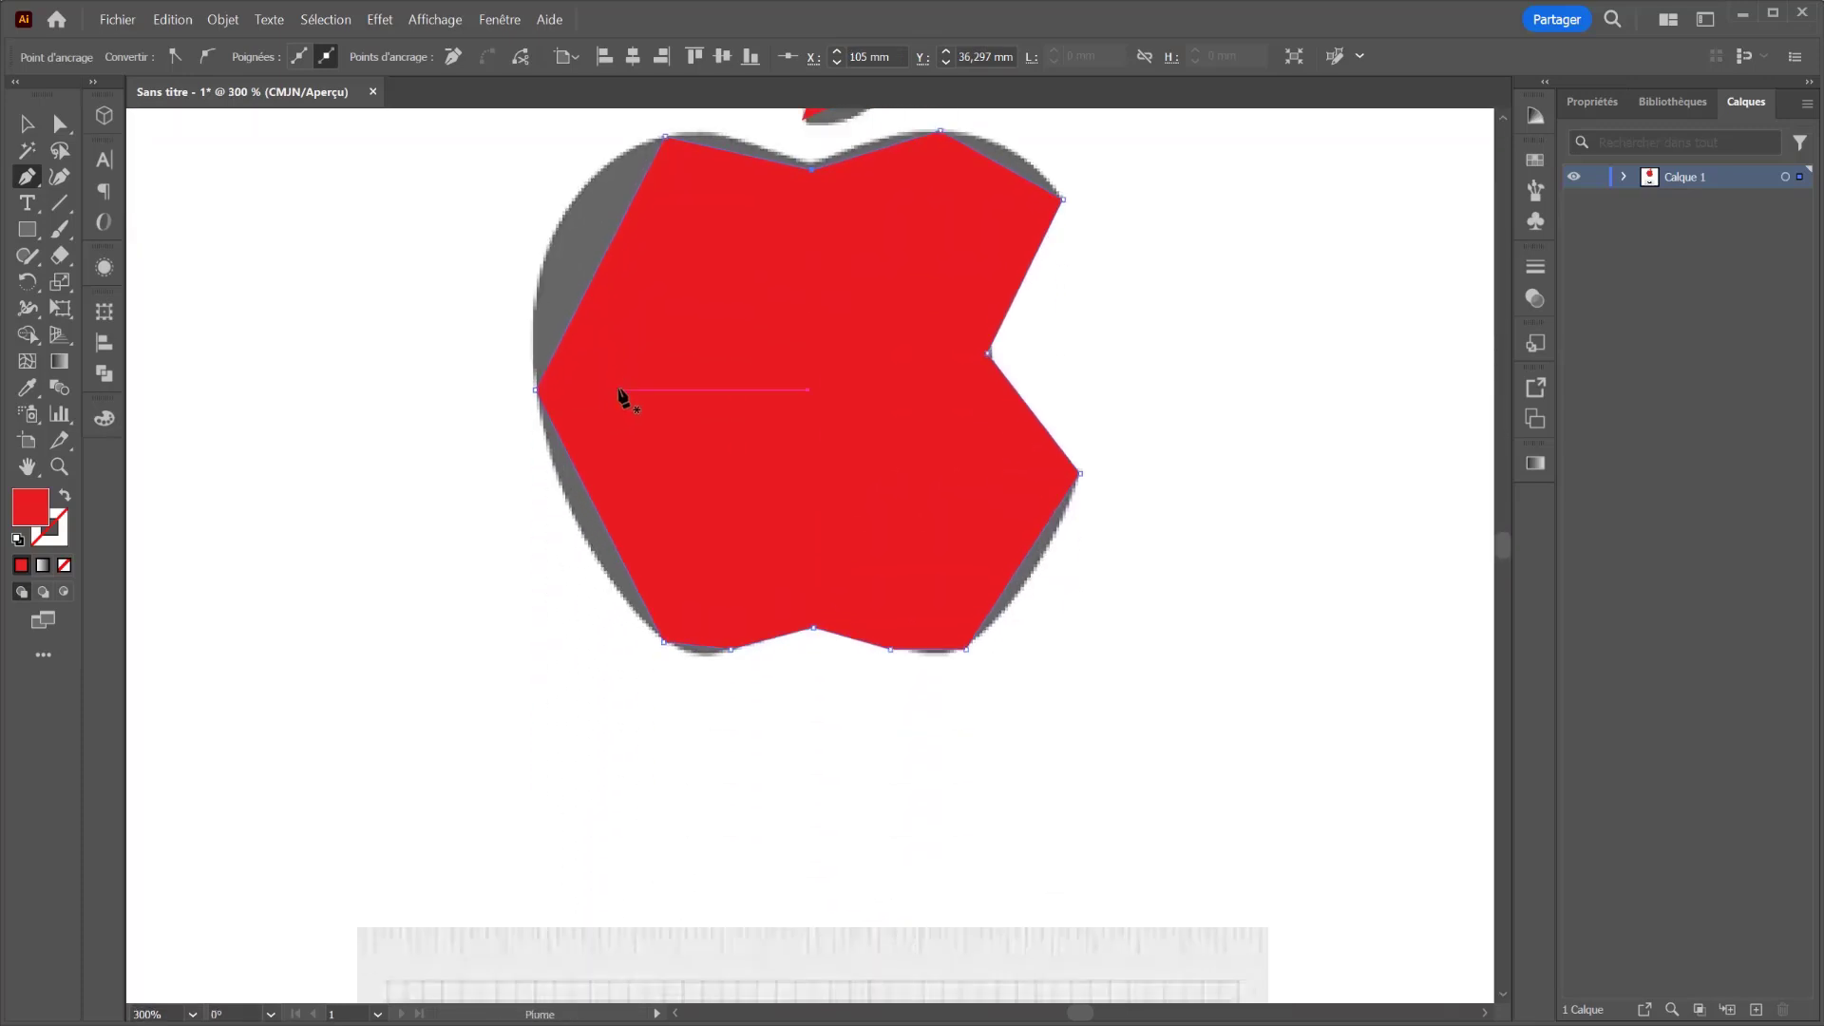
pyautogui.scroll(-4, 584, 372)
pyautogui.scroll(-3, 598, 395)
pyautogui.scroll(-2, 582, 379)
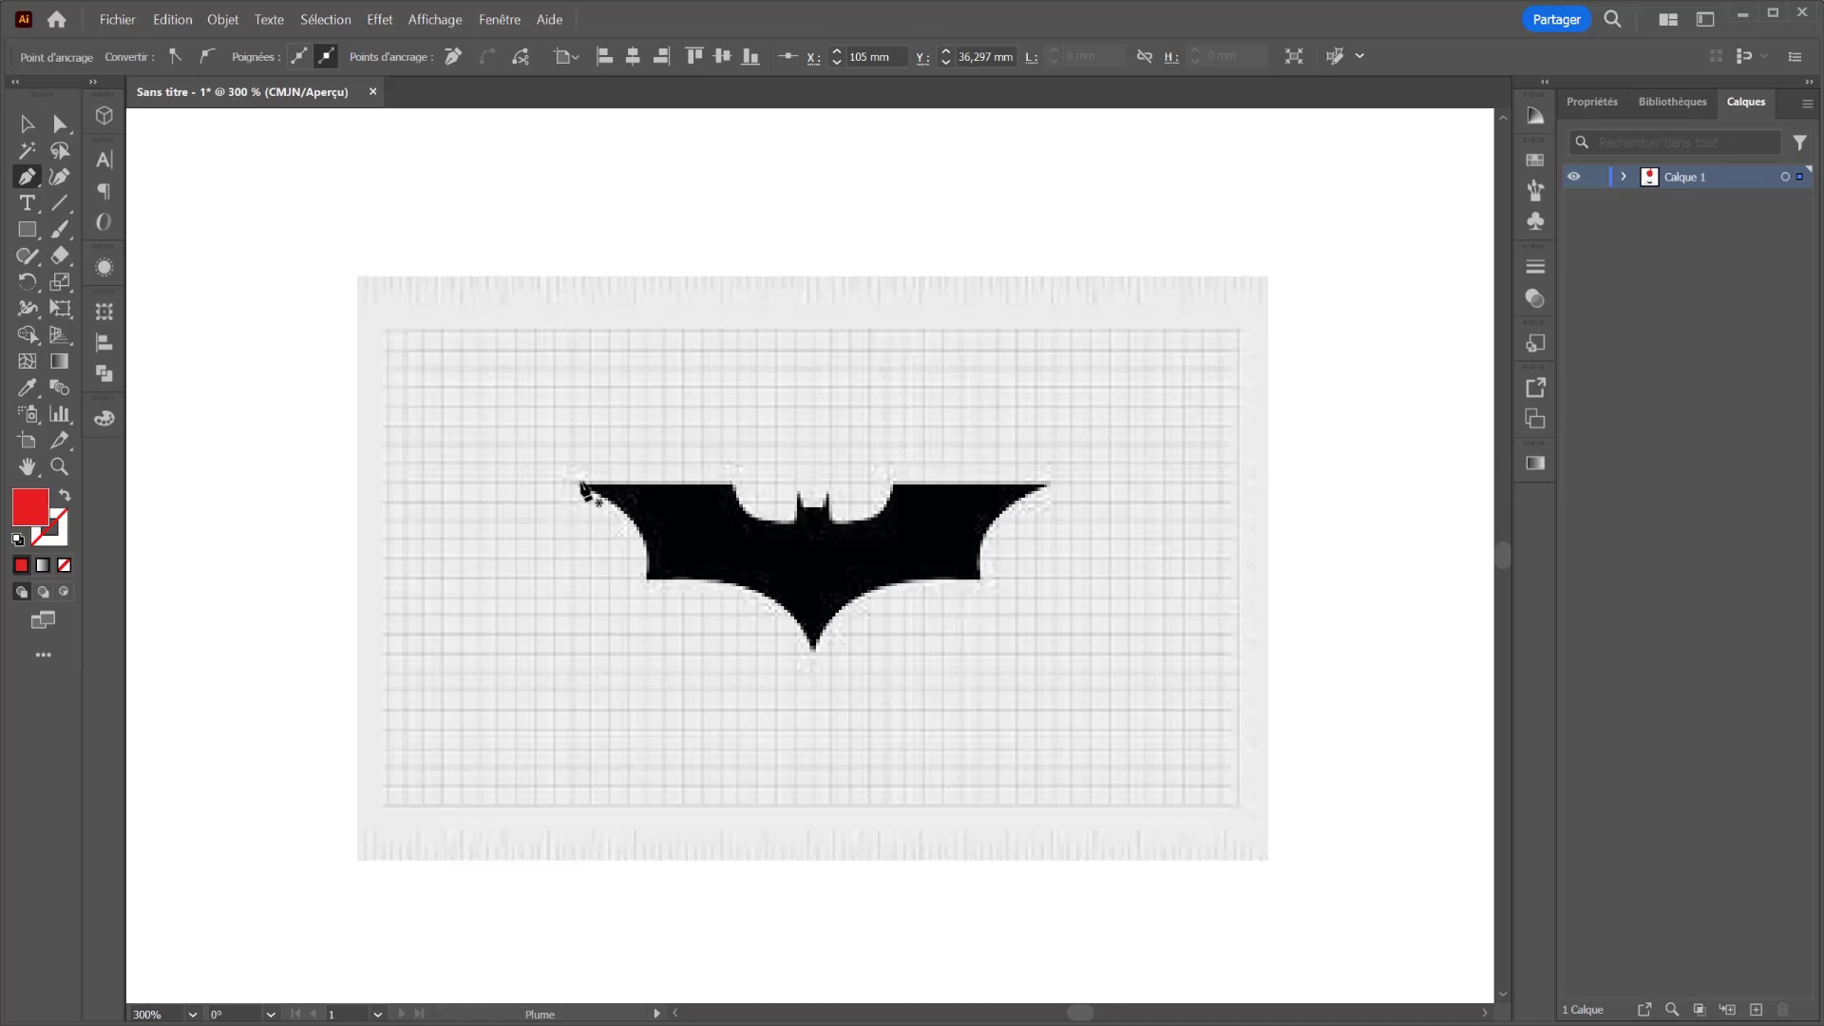
pyautogui.click(574, 486)
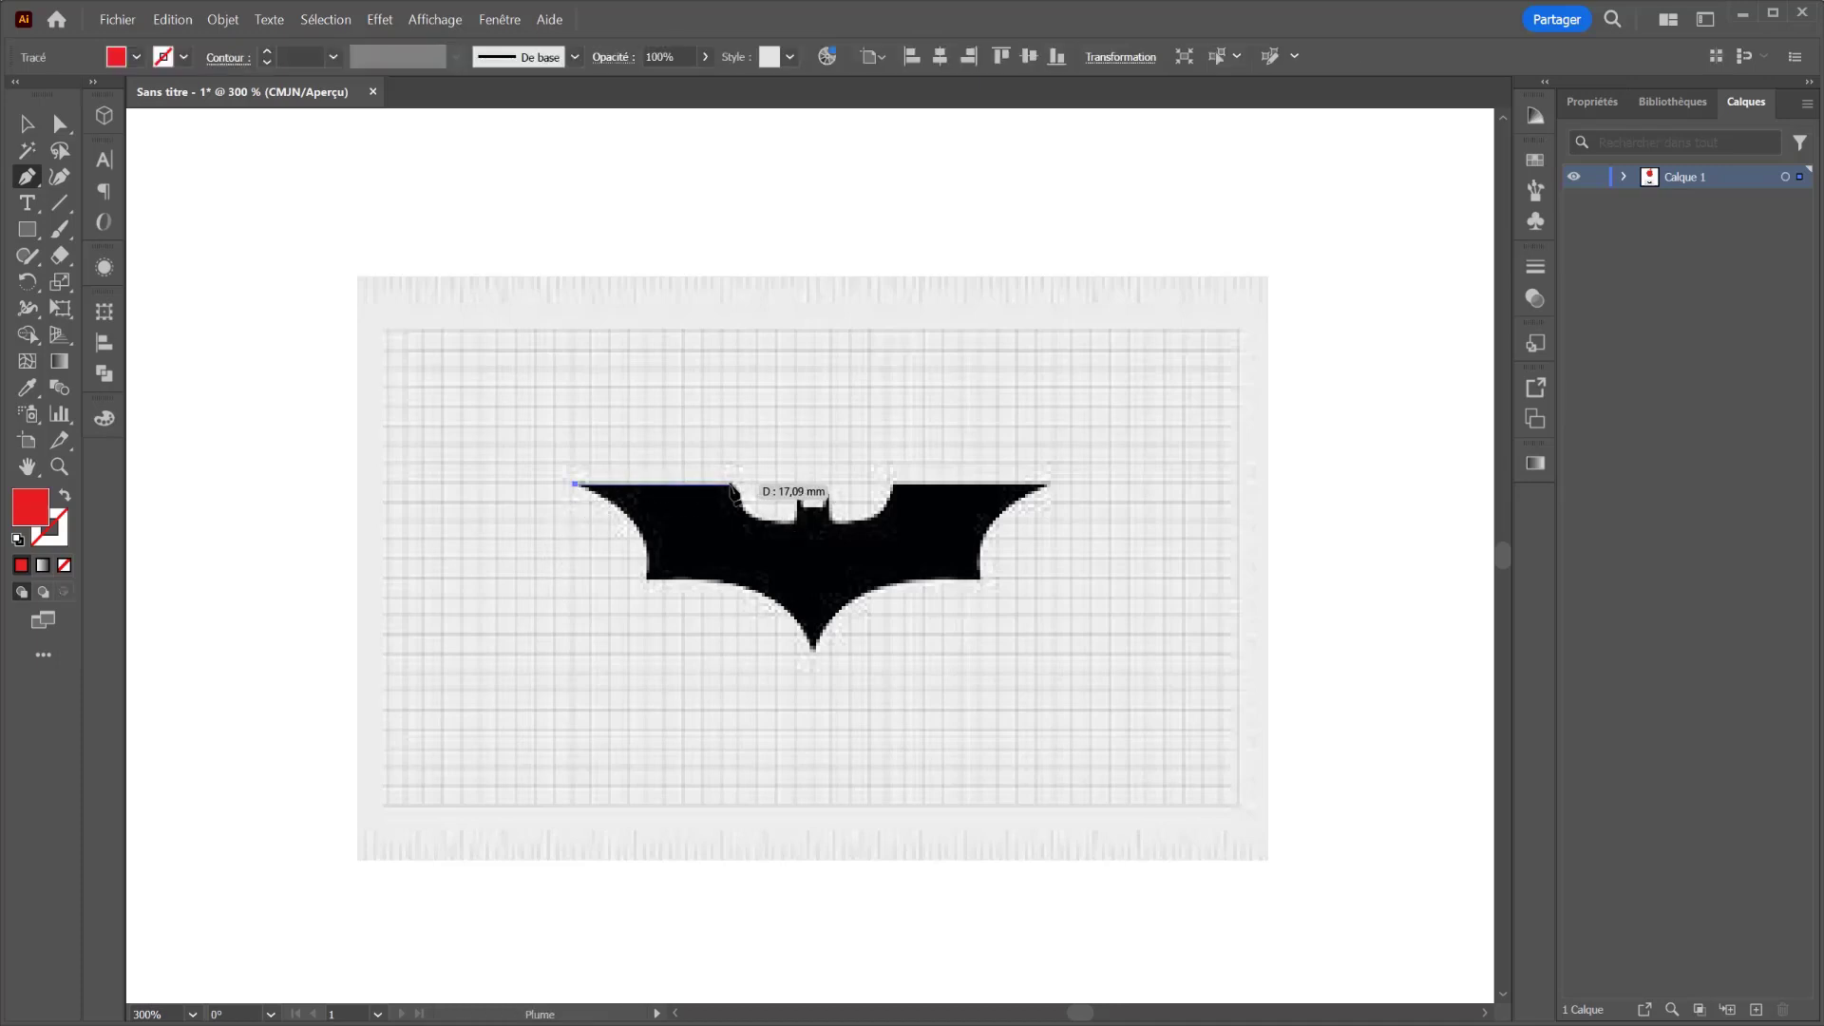
pyautogui.click(733, 485)
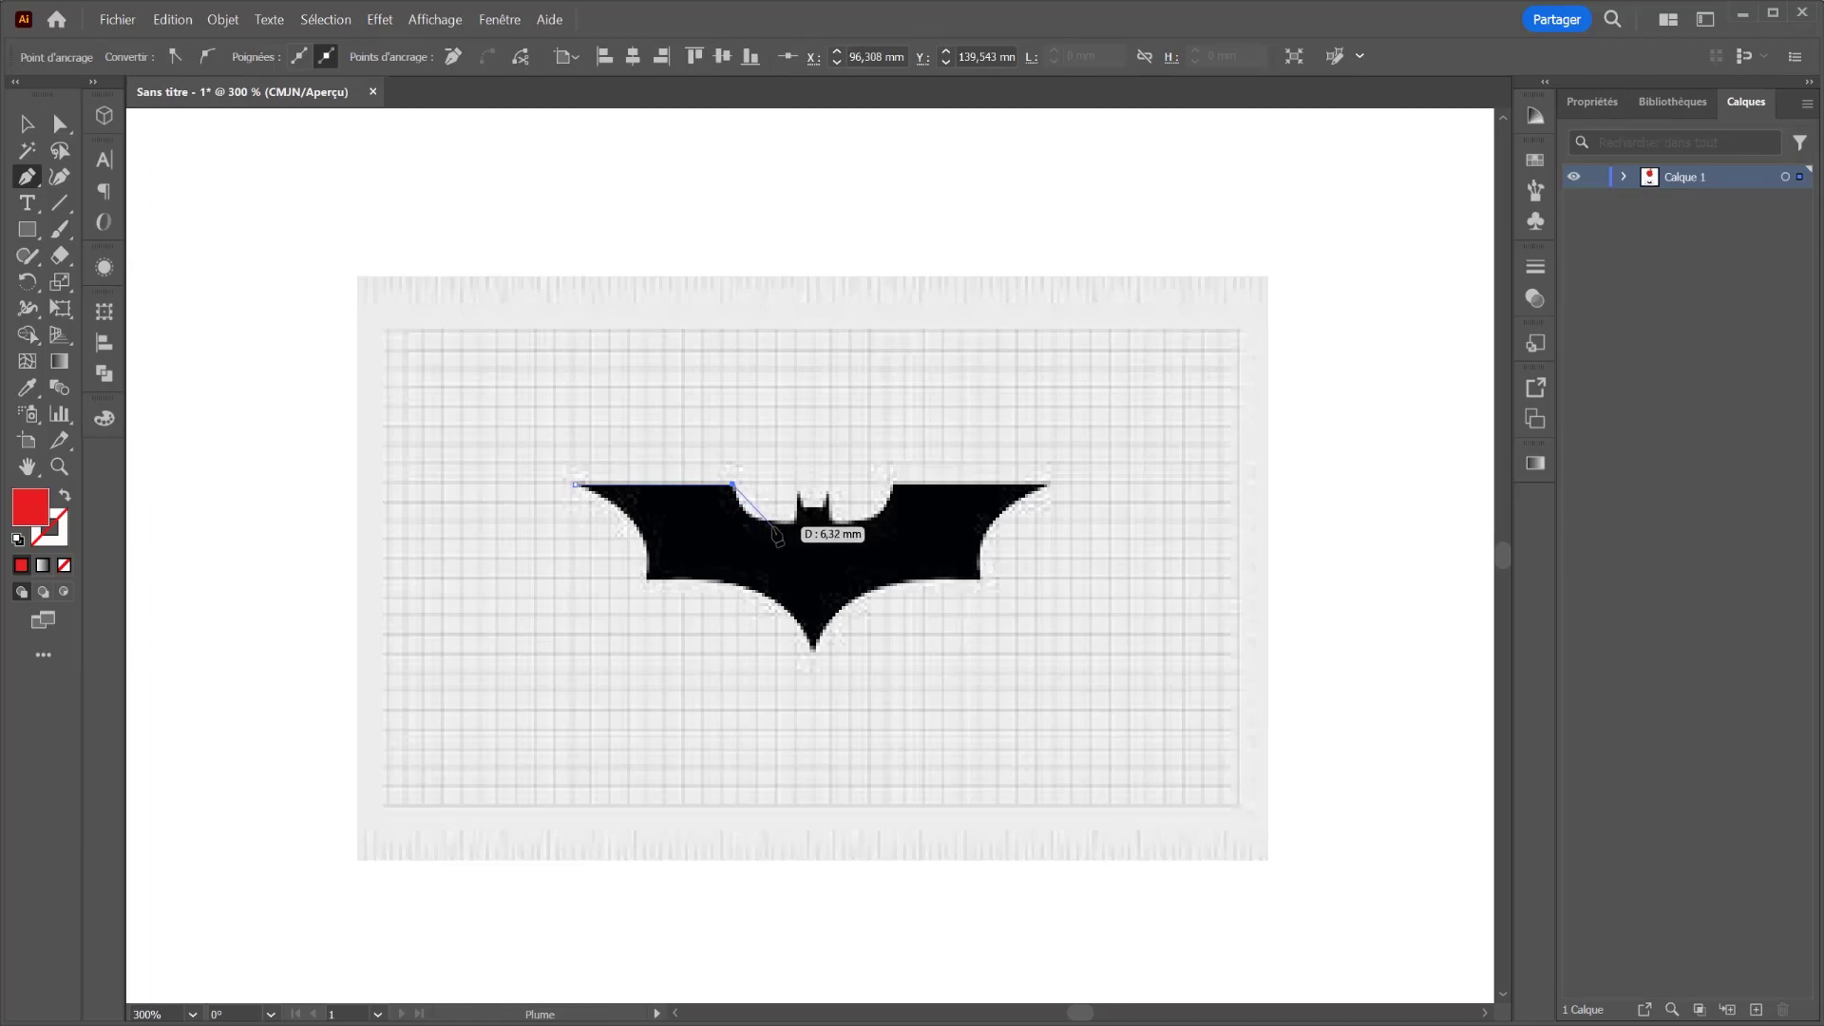
pyautogui.click(767, 522)
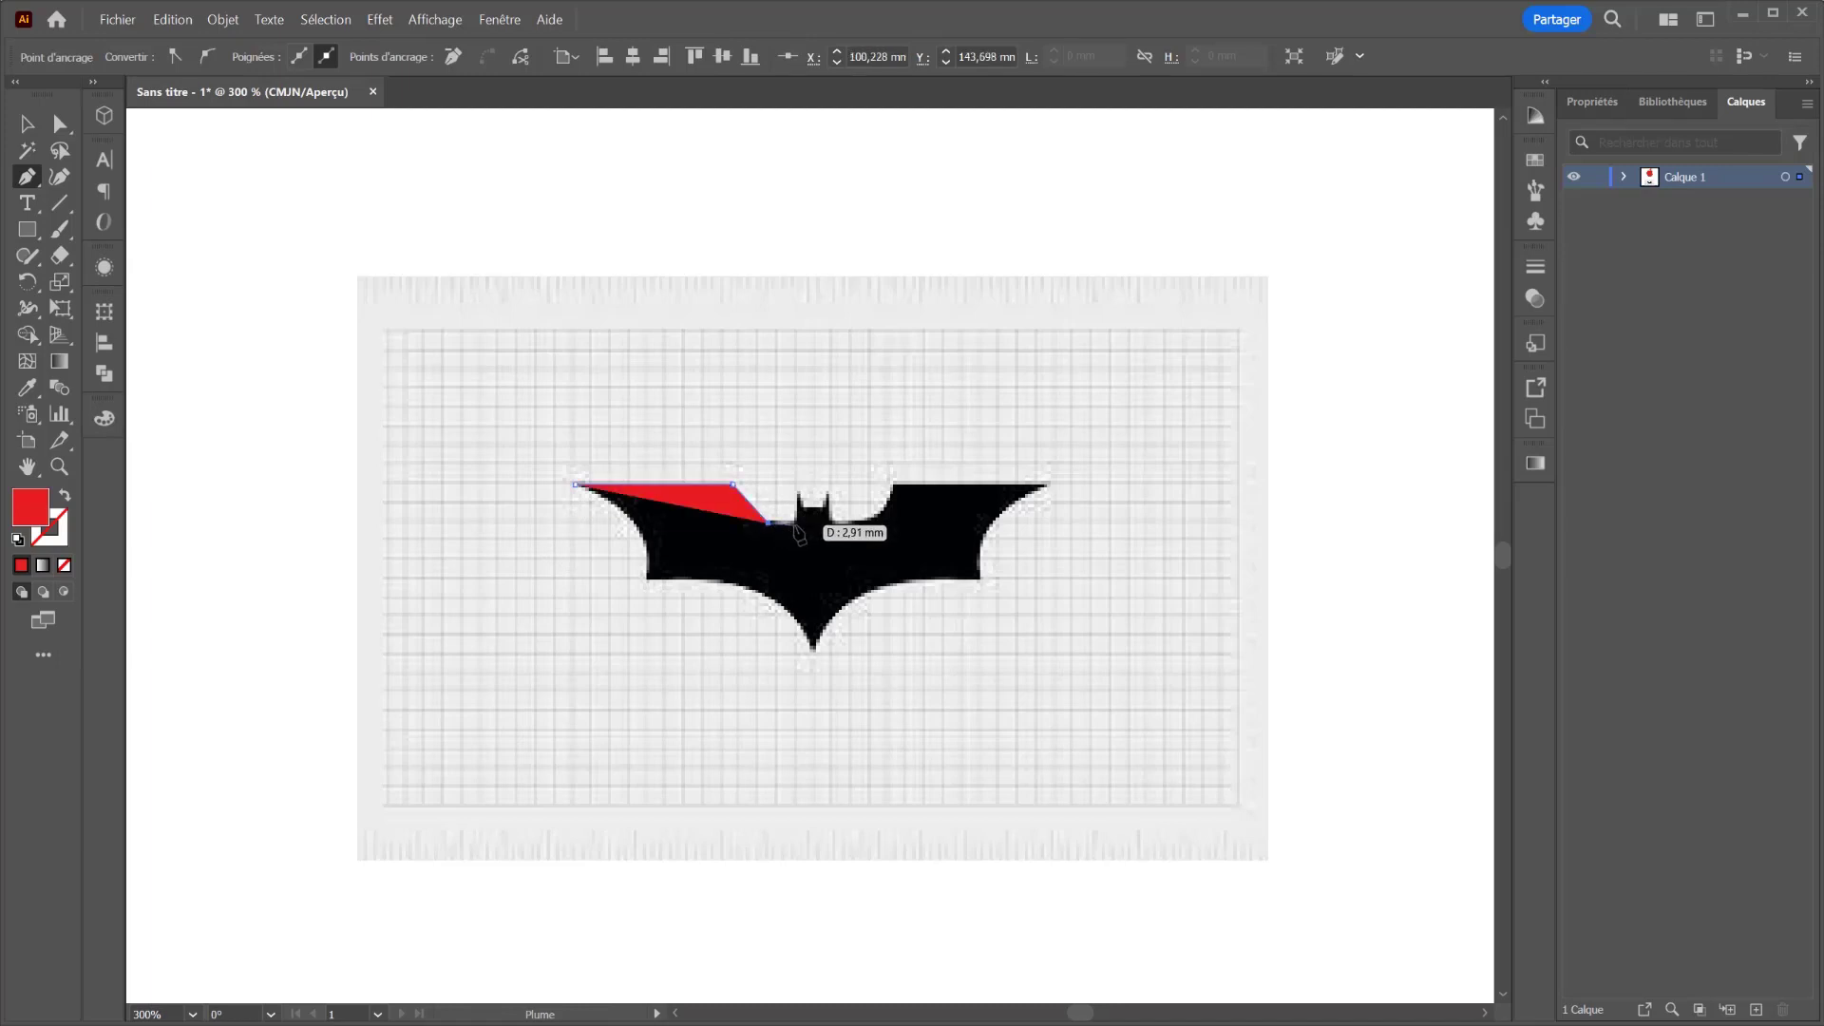
pyautogui.click(794, 522)
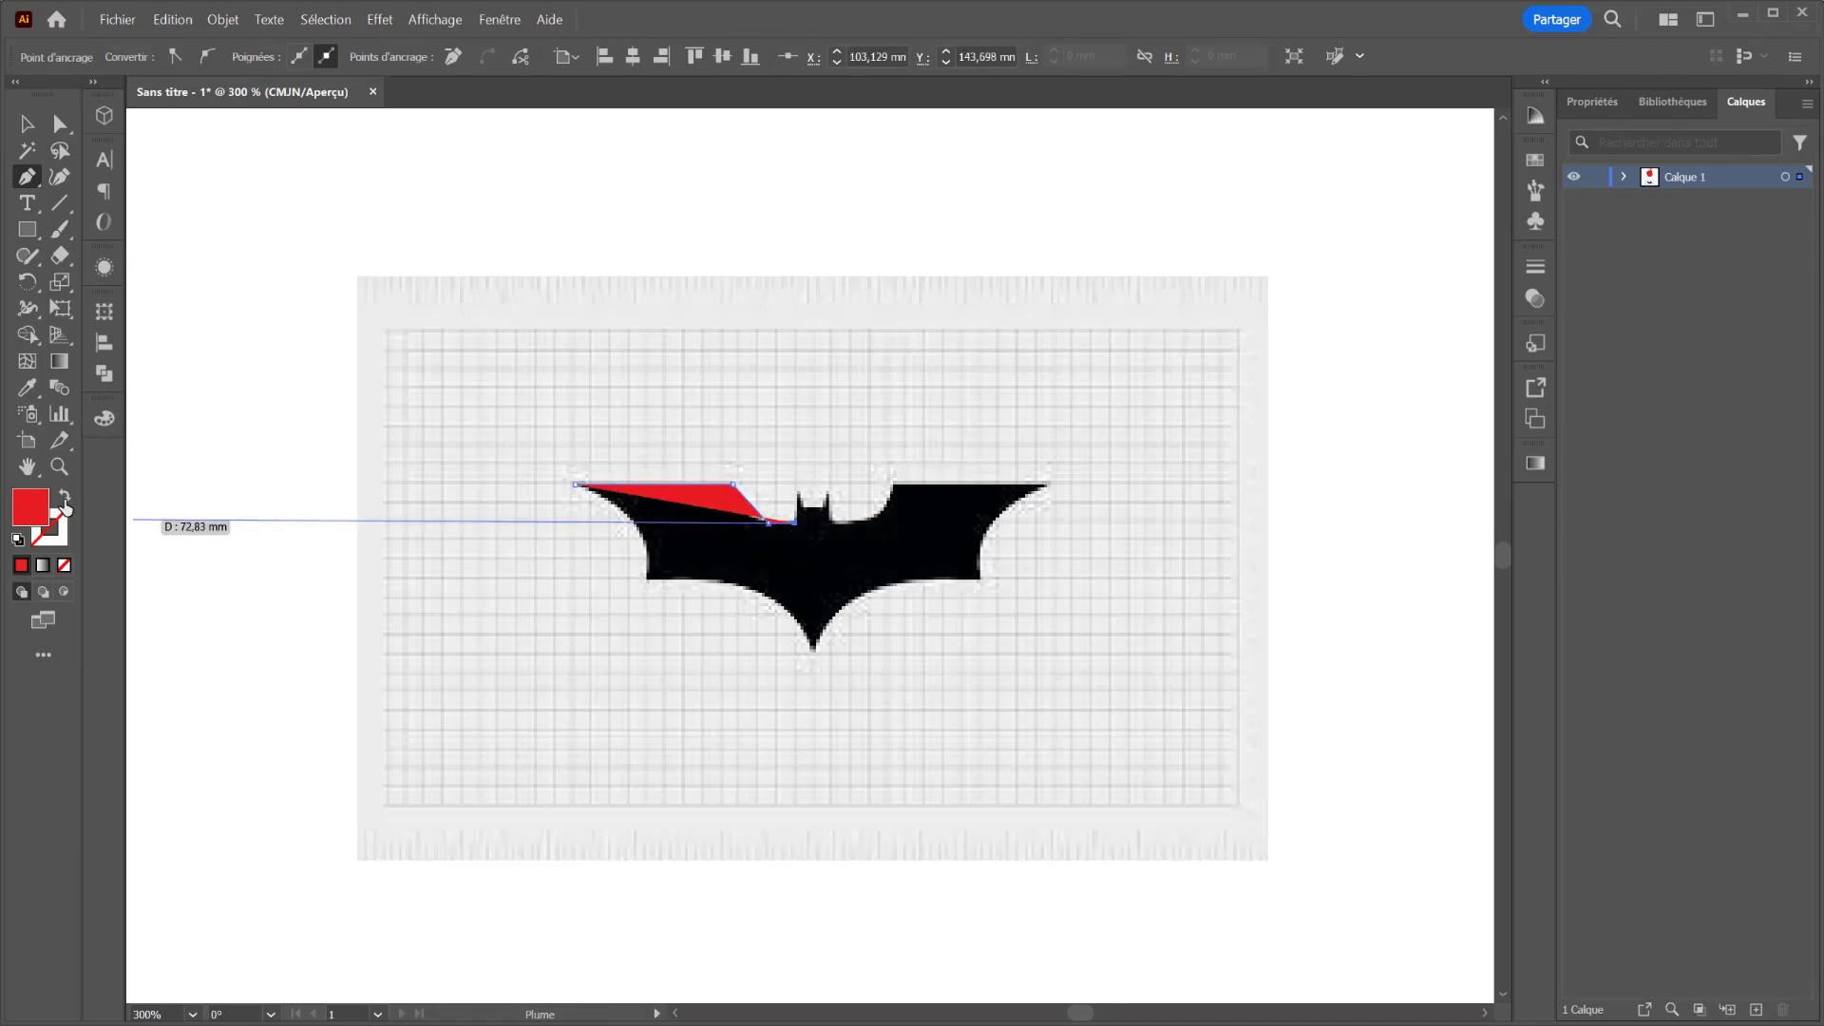
pyautogui.click(67, 501)
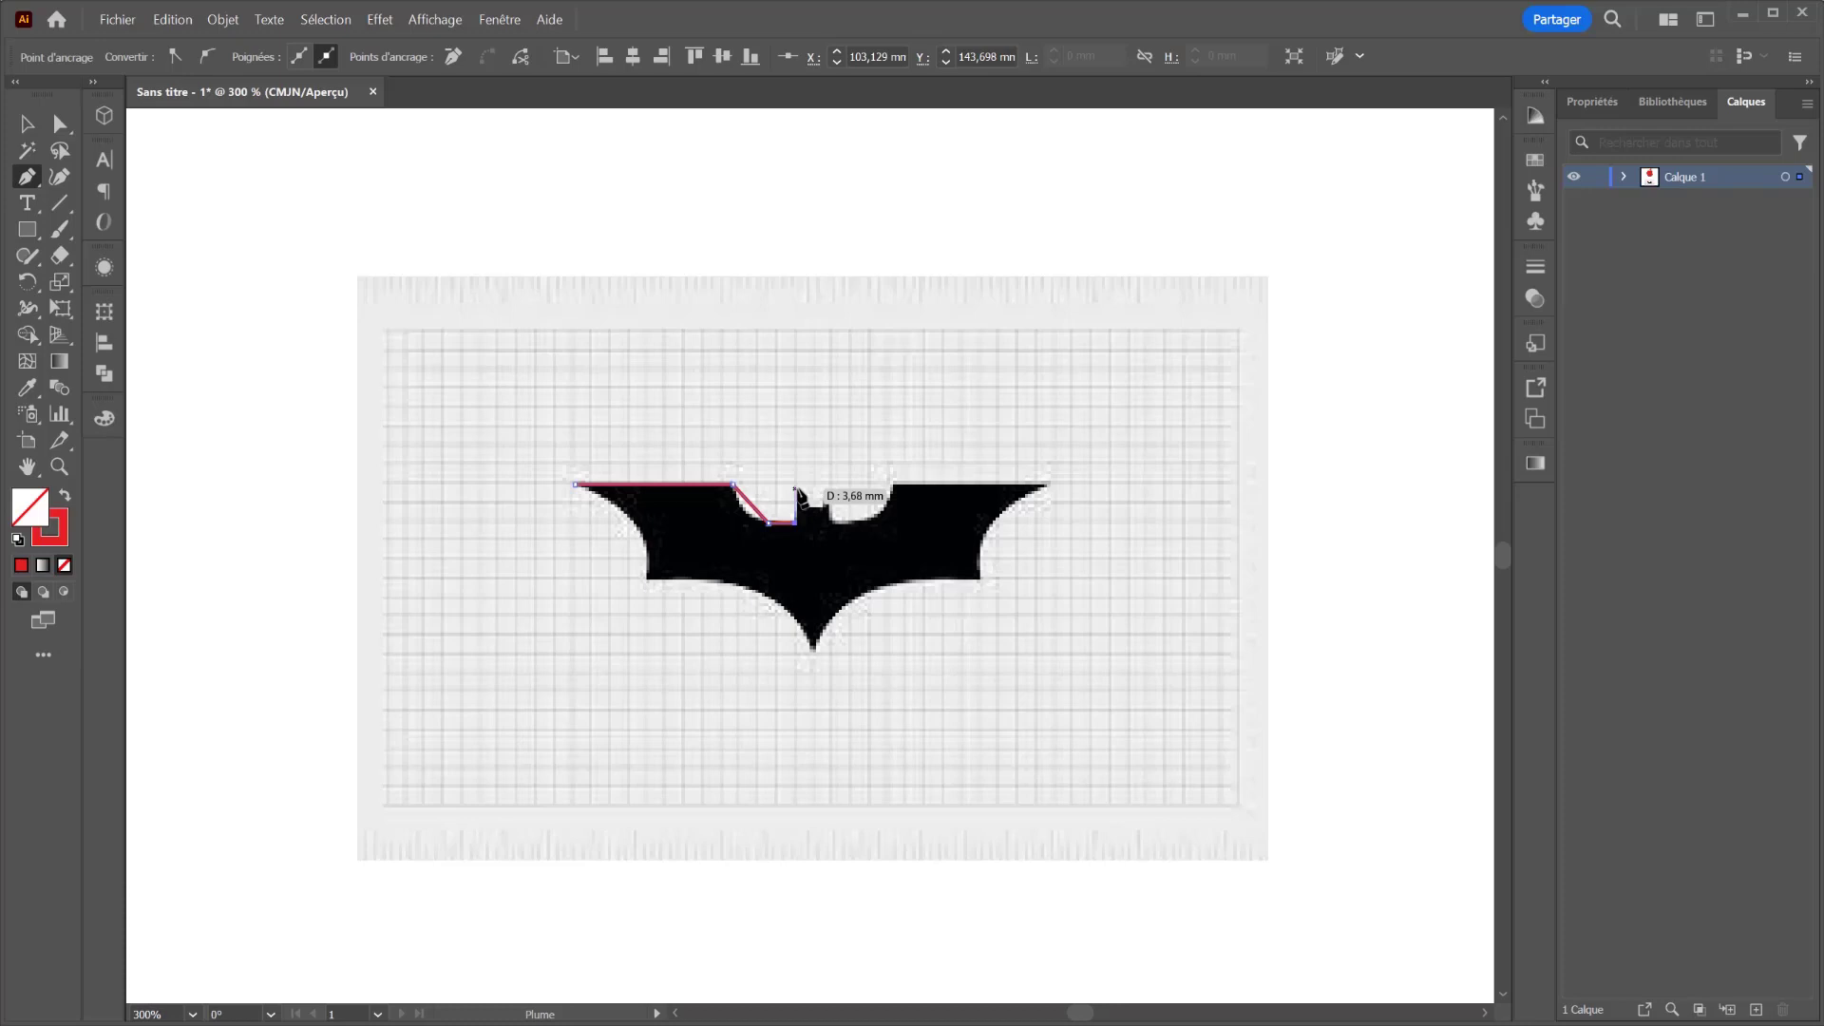
# Step: Trace the bat's two ears and the right notch
pyautogui.click(795, 485)
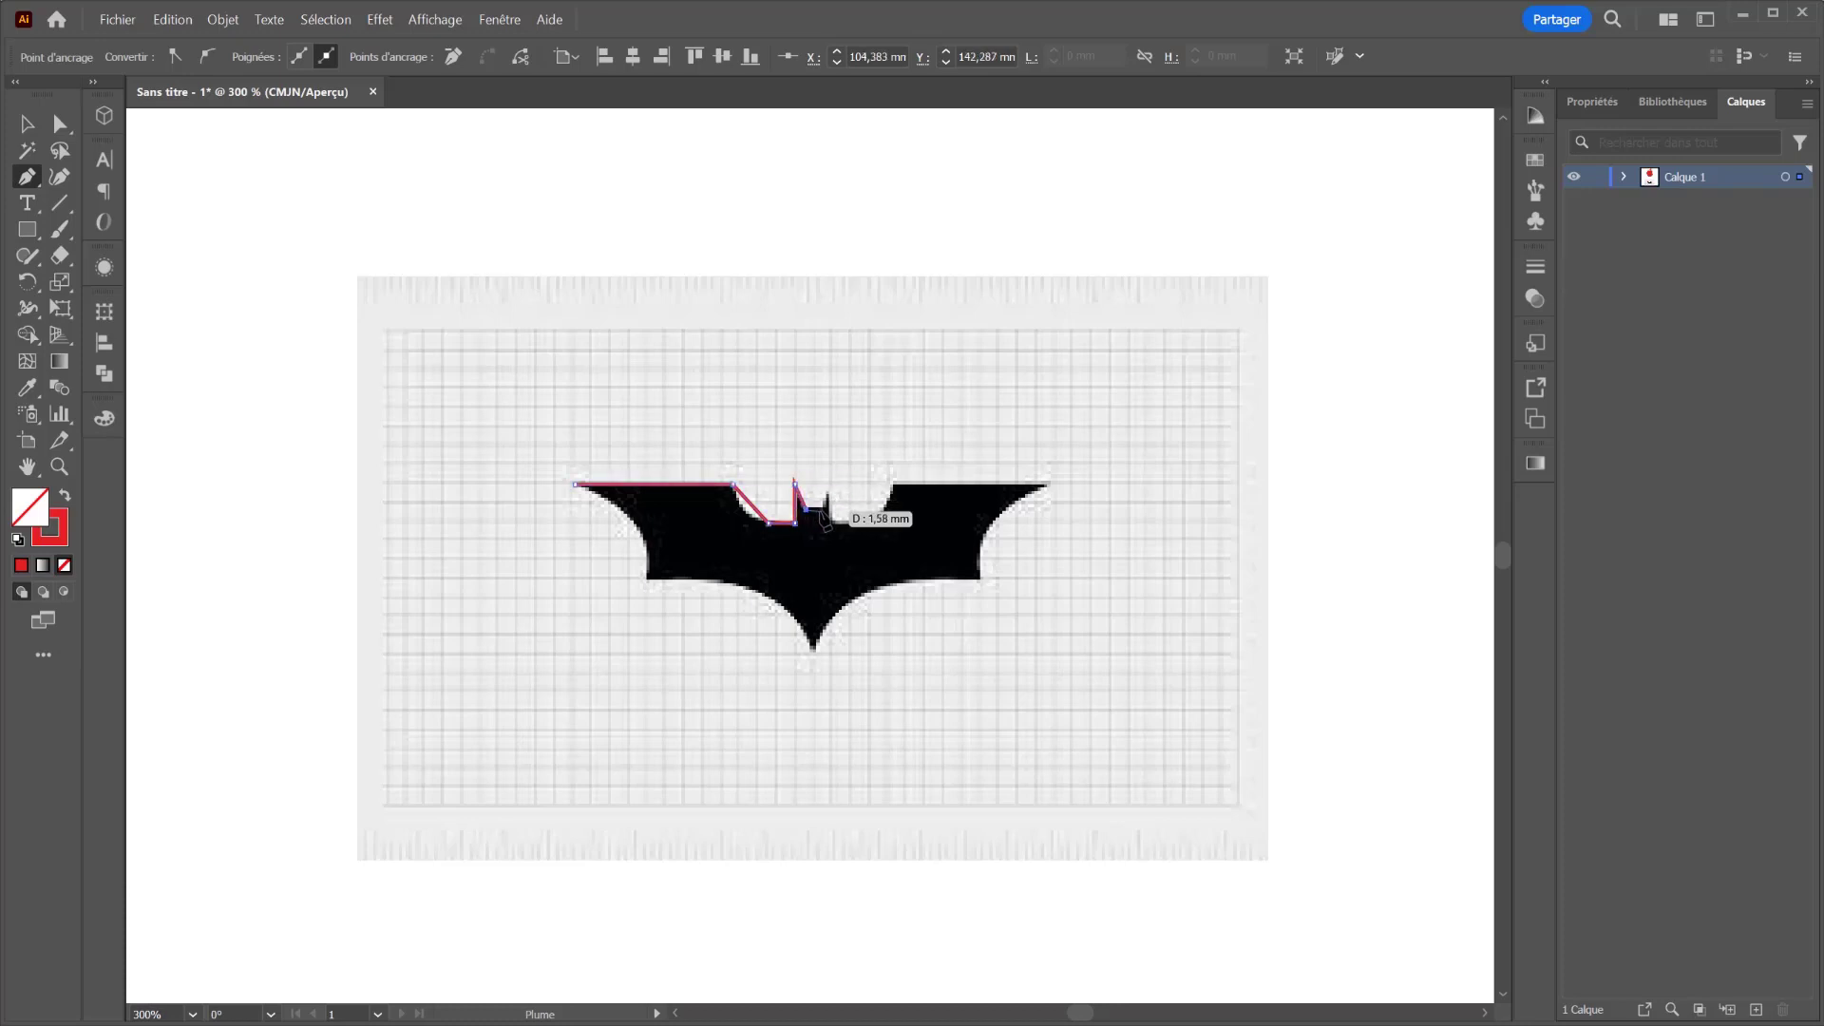
pyautogui.click(805, 509)
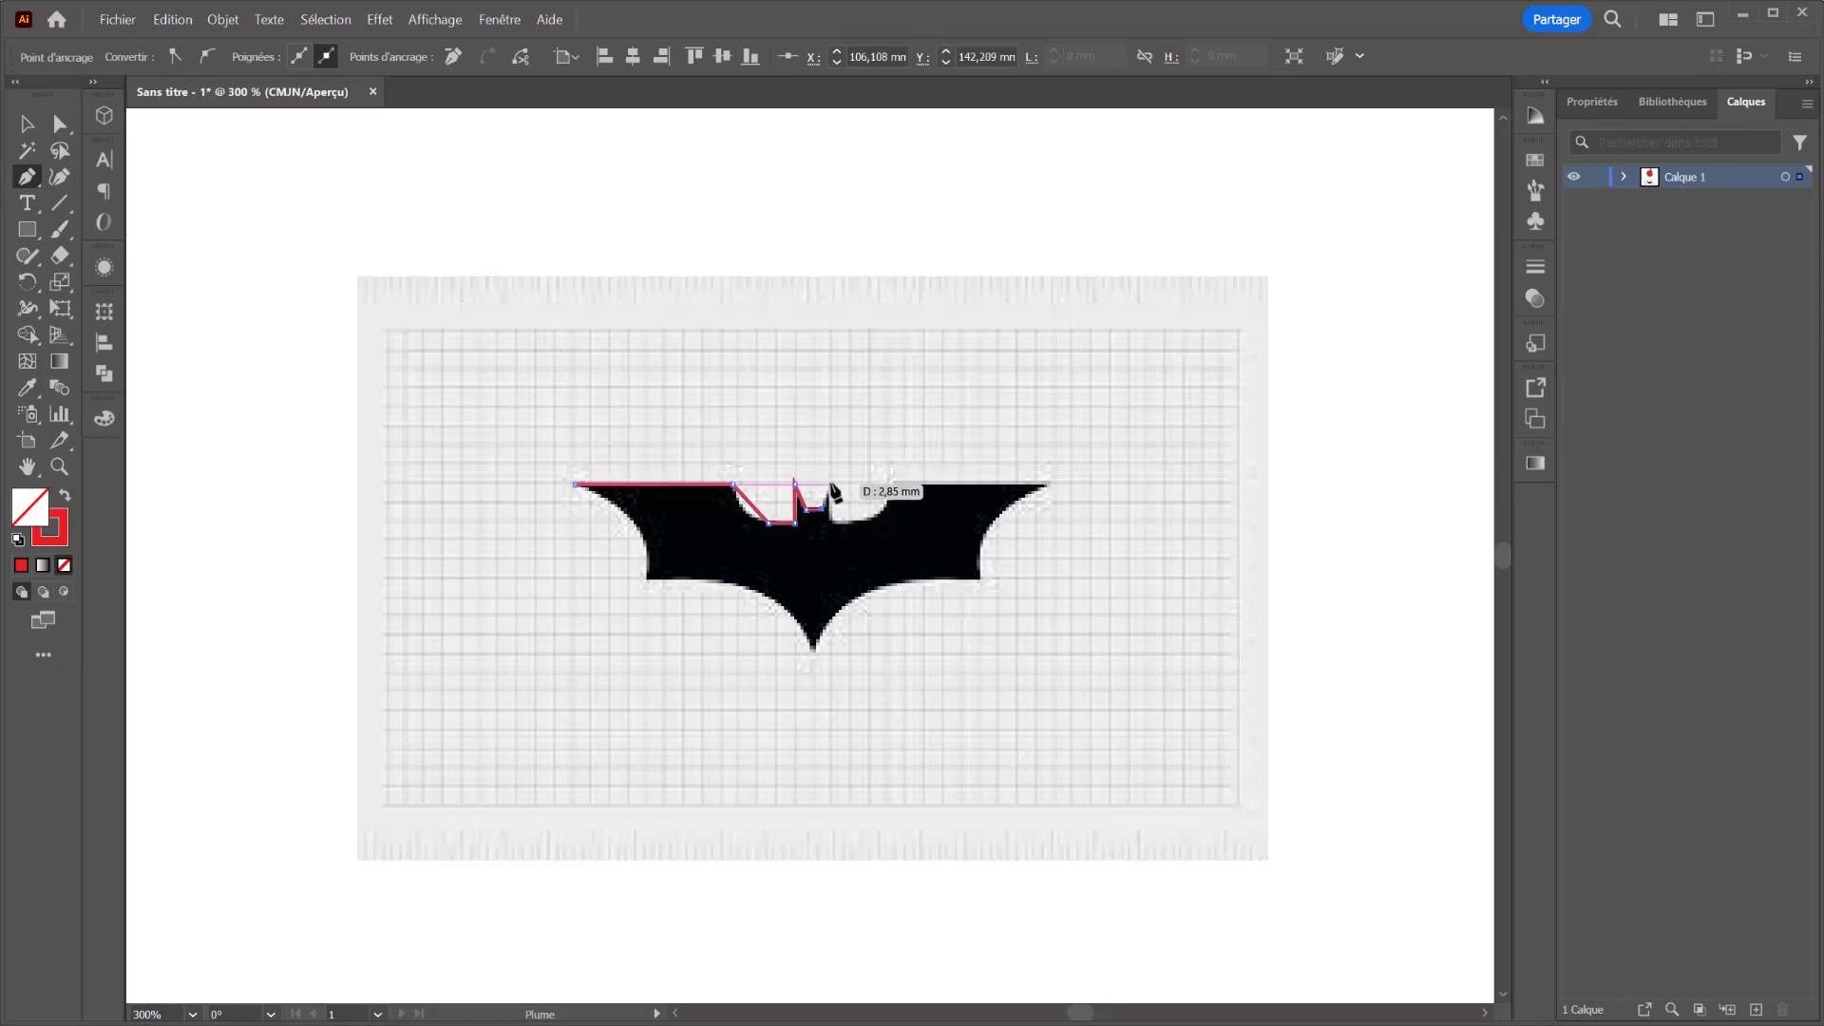
pyautogui.click(829, 486)
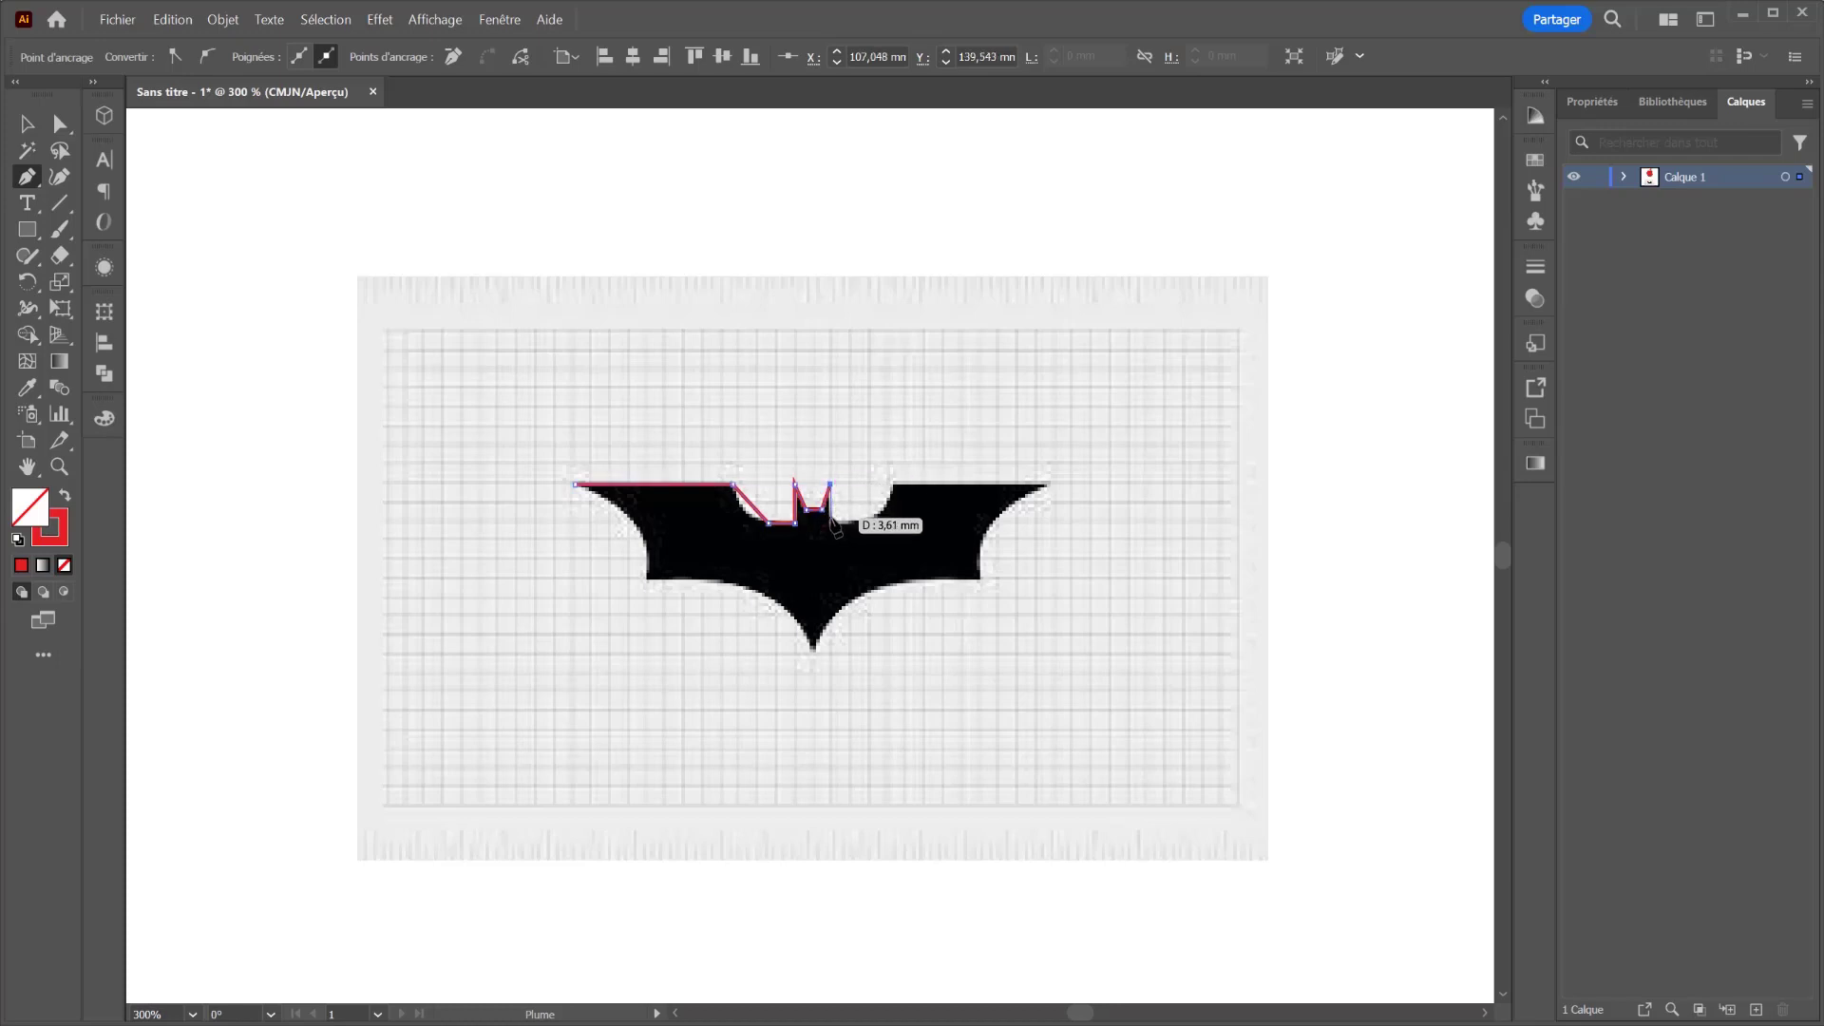
pyautogui.click(830, 521)
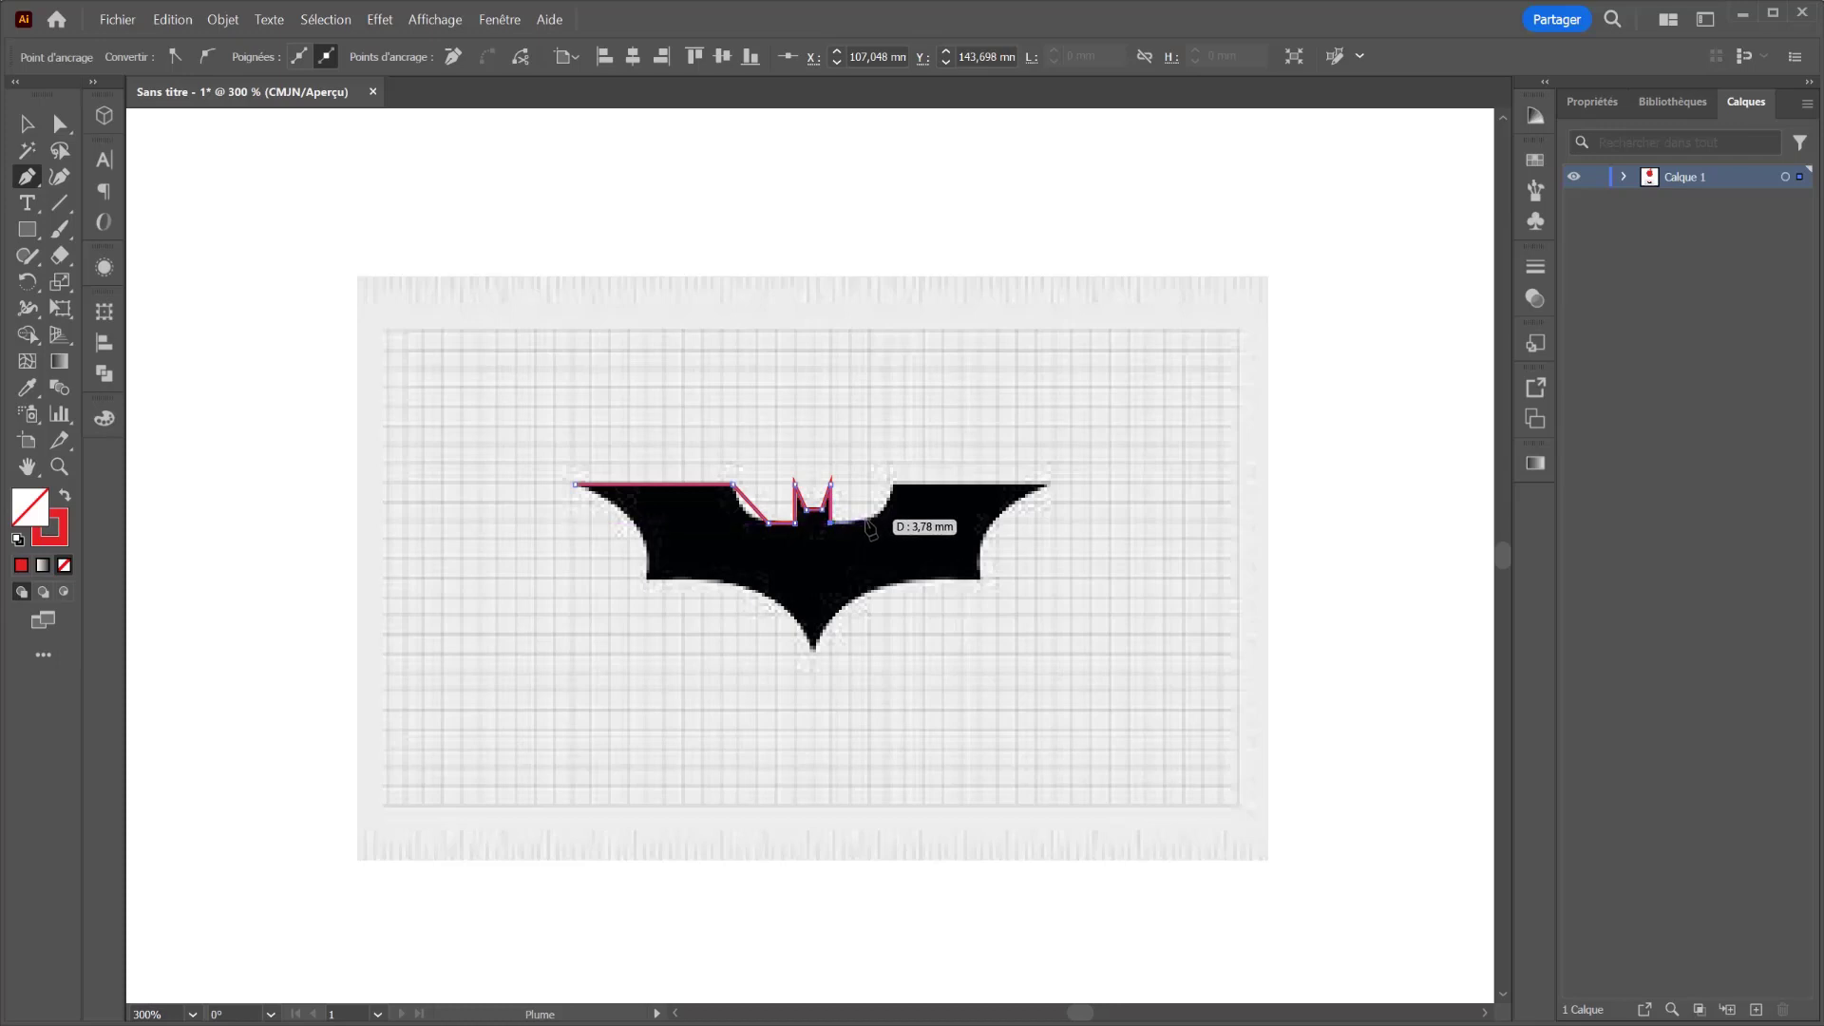
pyautogui.click(862, 522)
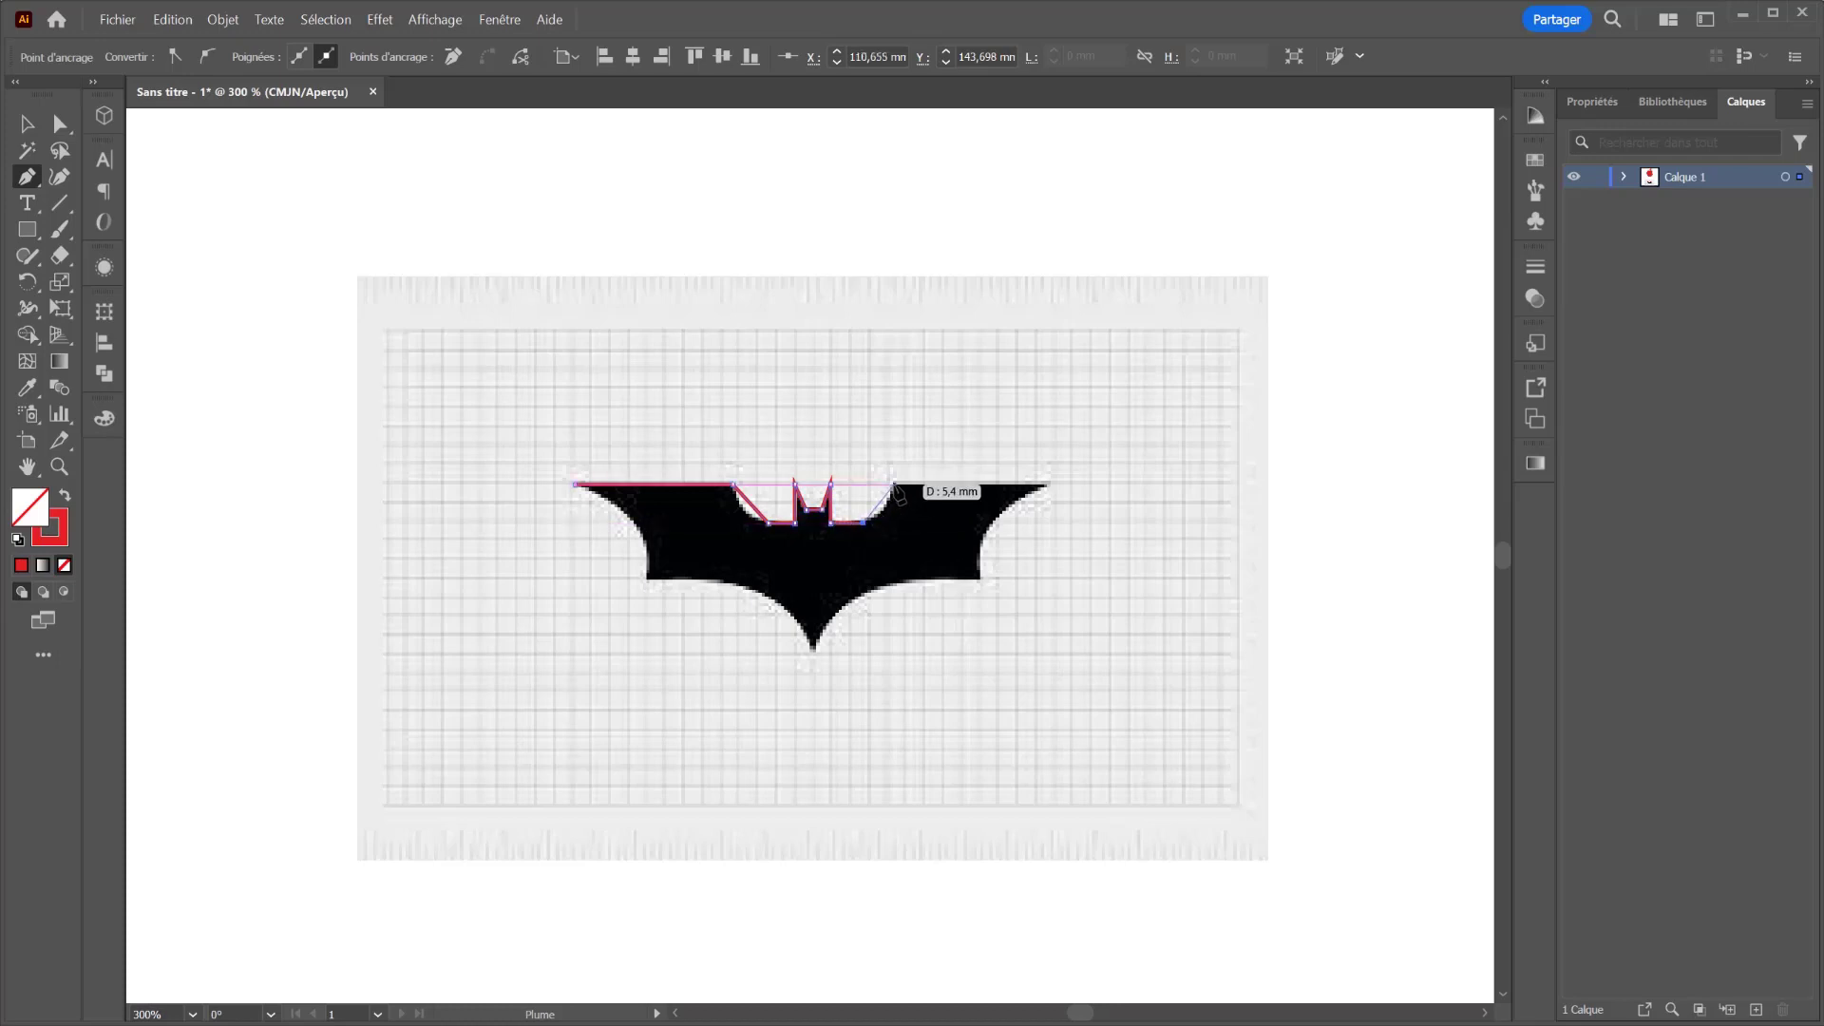
pyautogui.click(894, 485)
# Step: Trace the right wing, bottom point and left wing, closing the bat outline at its start
pyautogui.click(1048, 486)
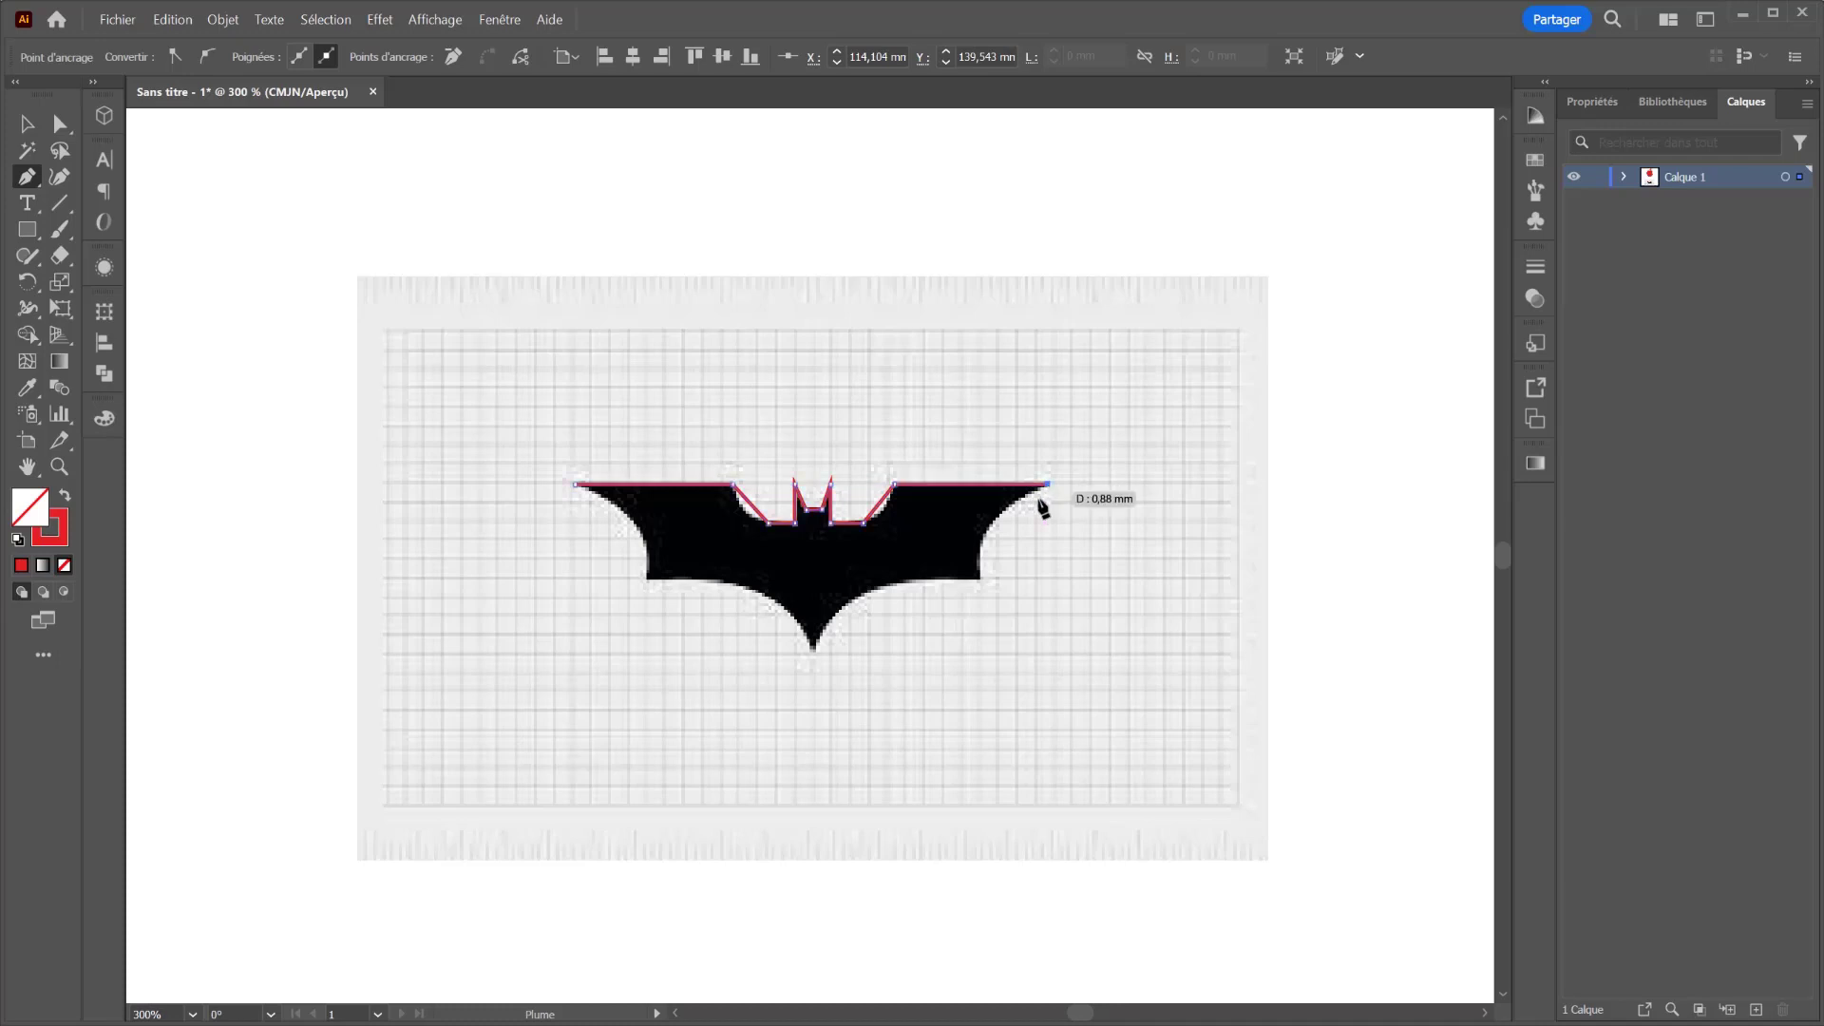
pyautogui.click(979, 578)
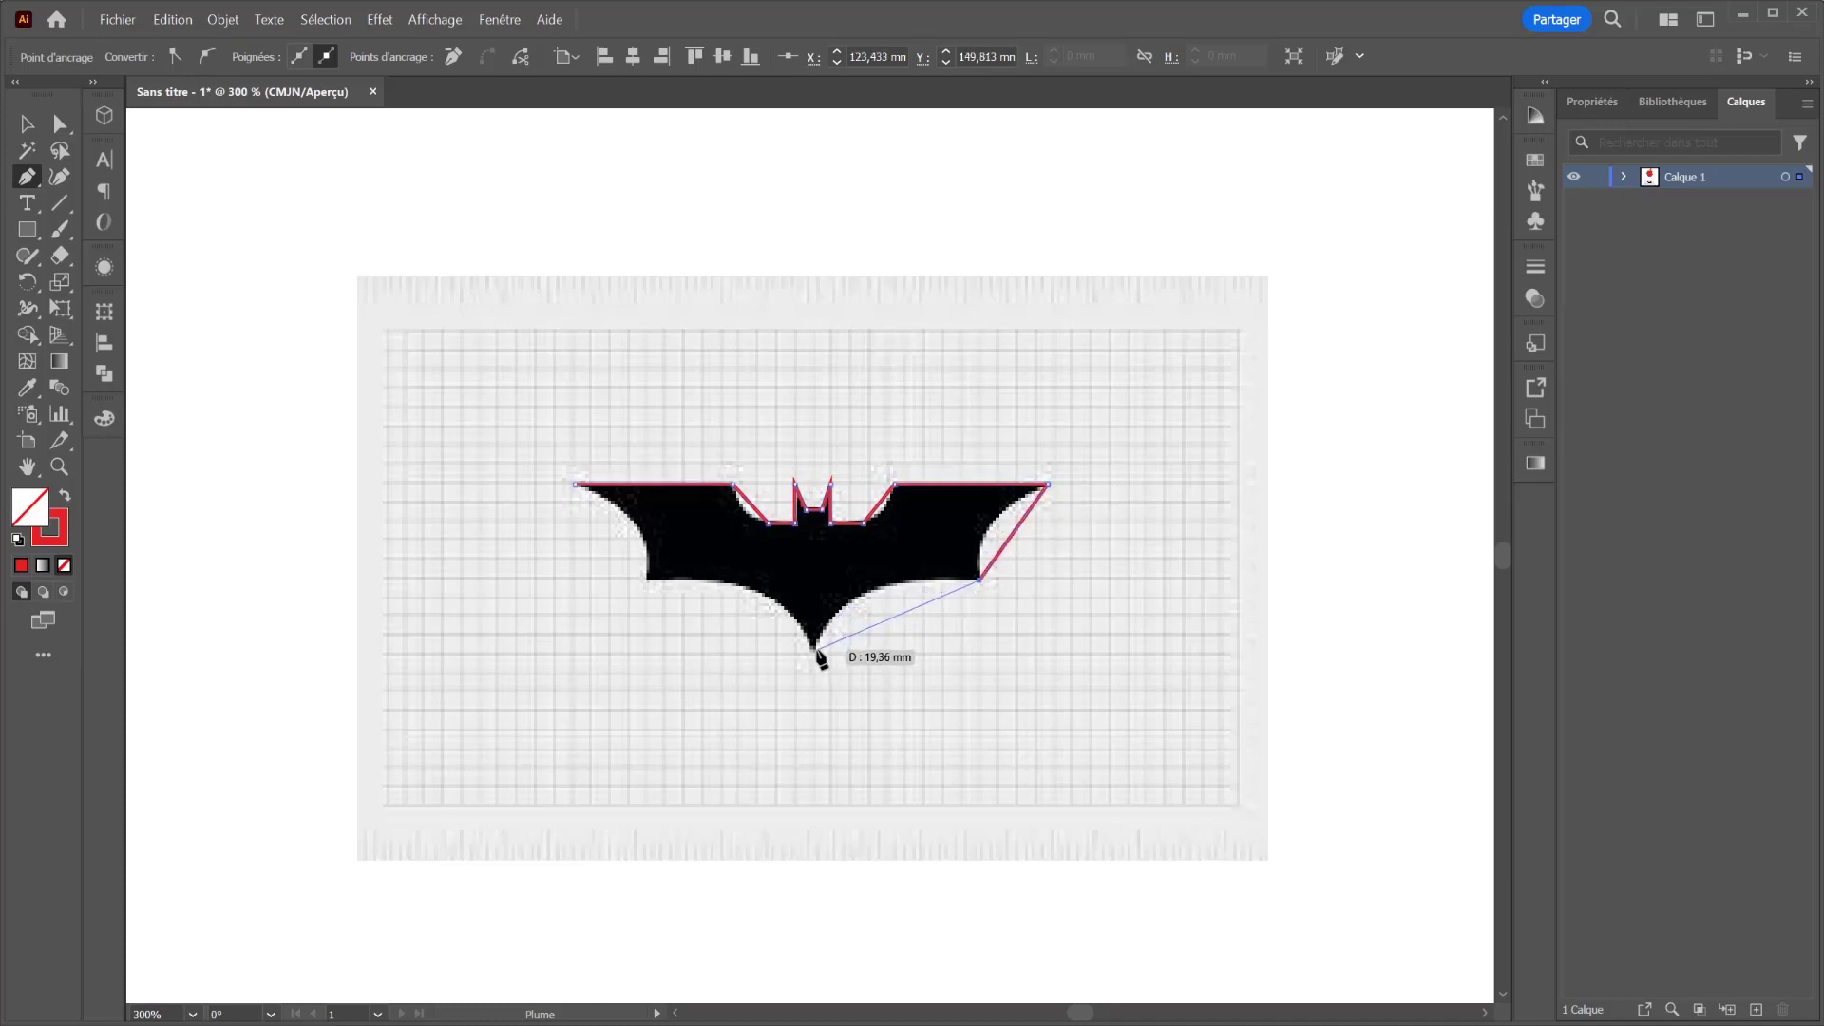
pyautogui.click(816, 650)
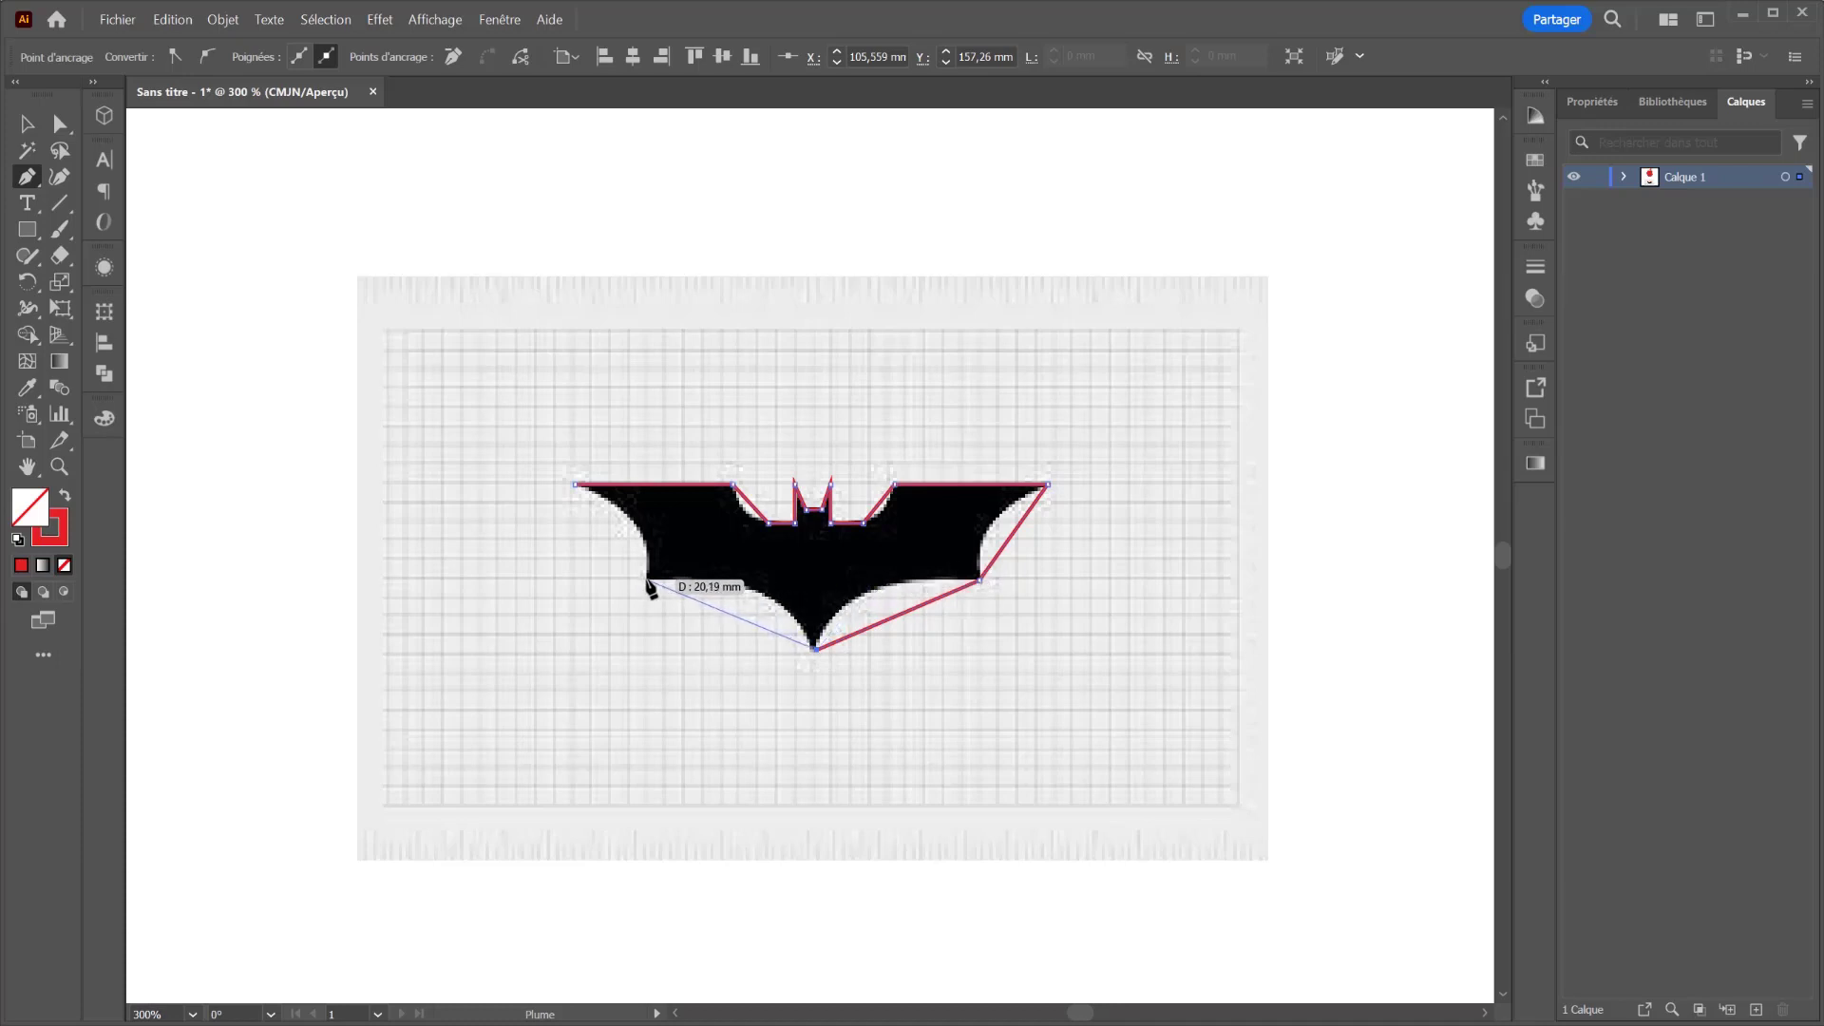
pyautogui.click(647, 579)
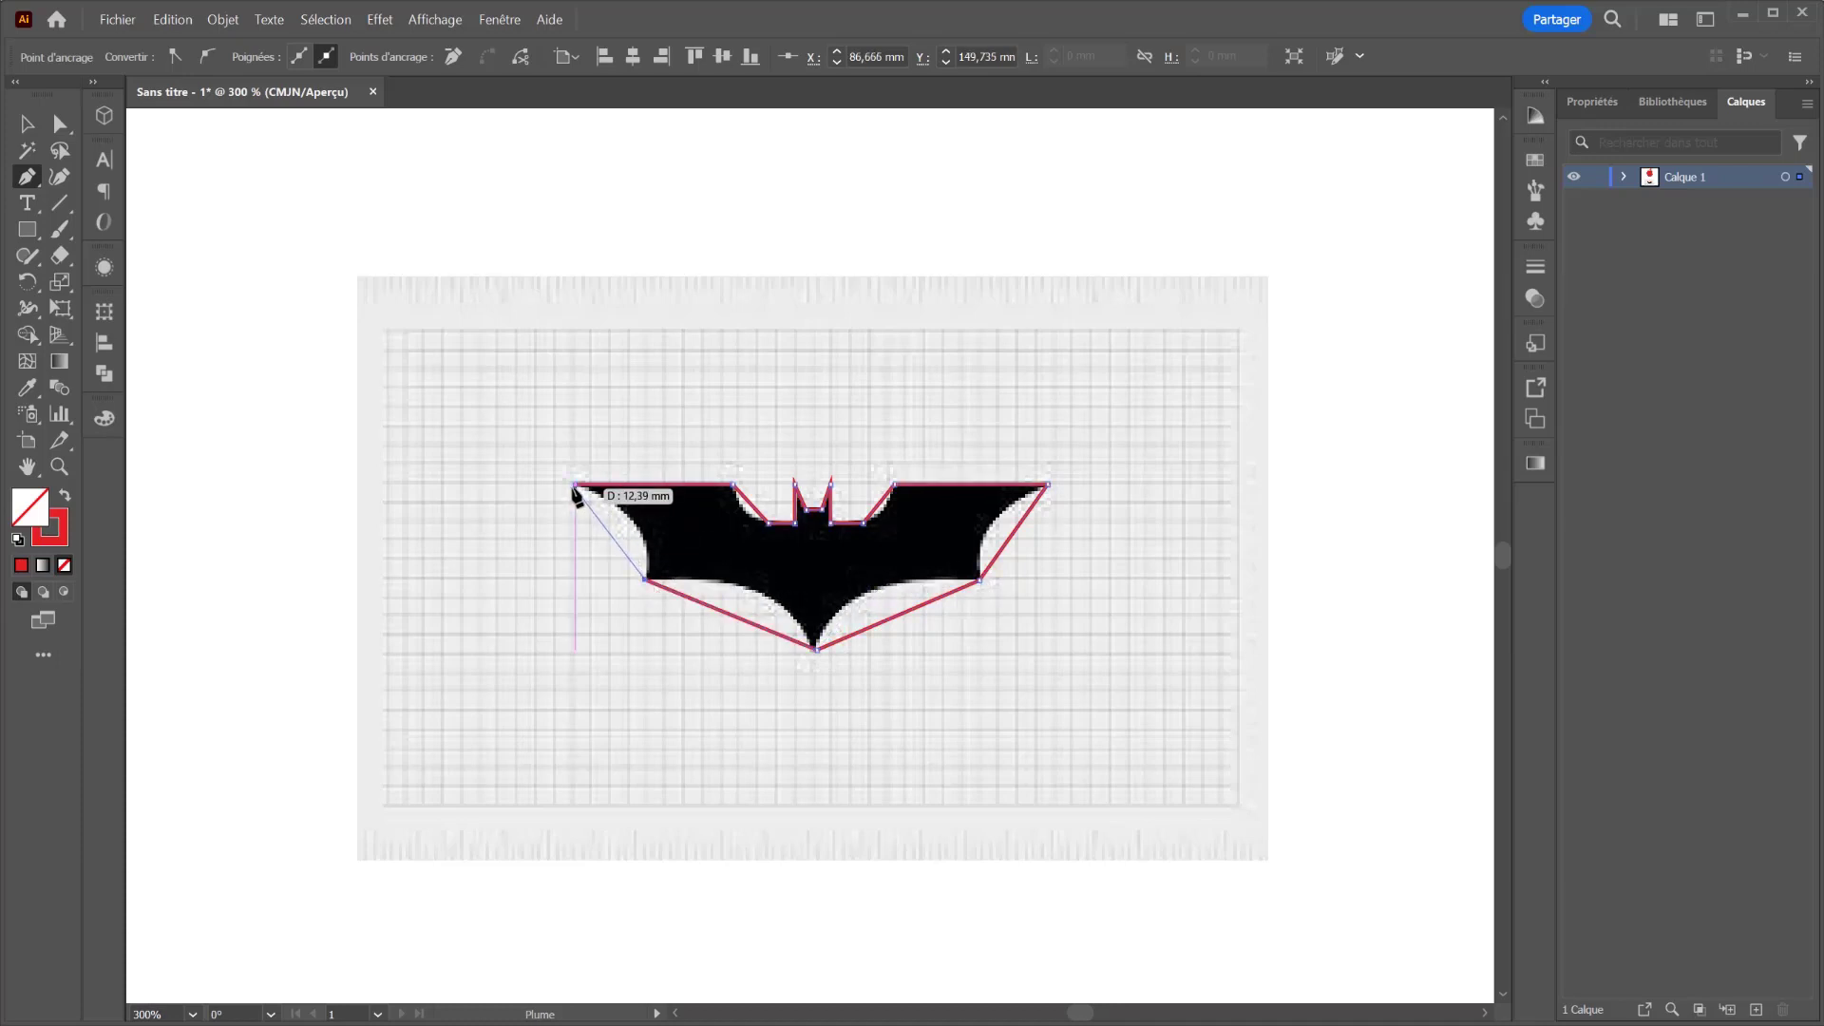
pyautogui.click(574, 485)
pyautogui.scroll(2, 501, 855)
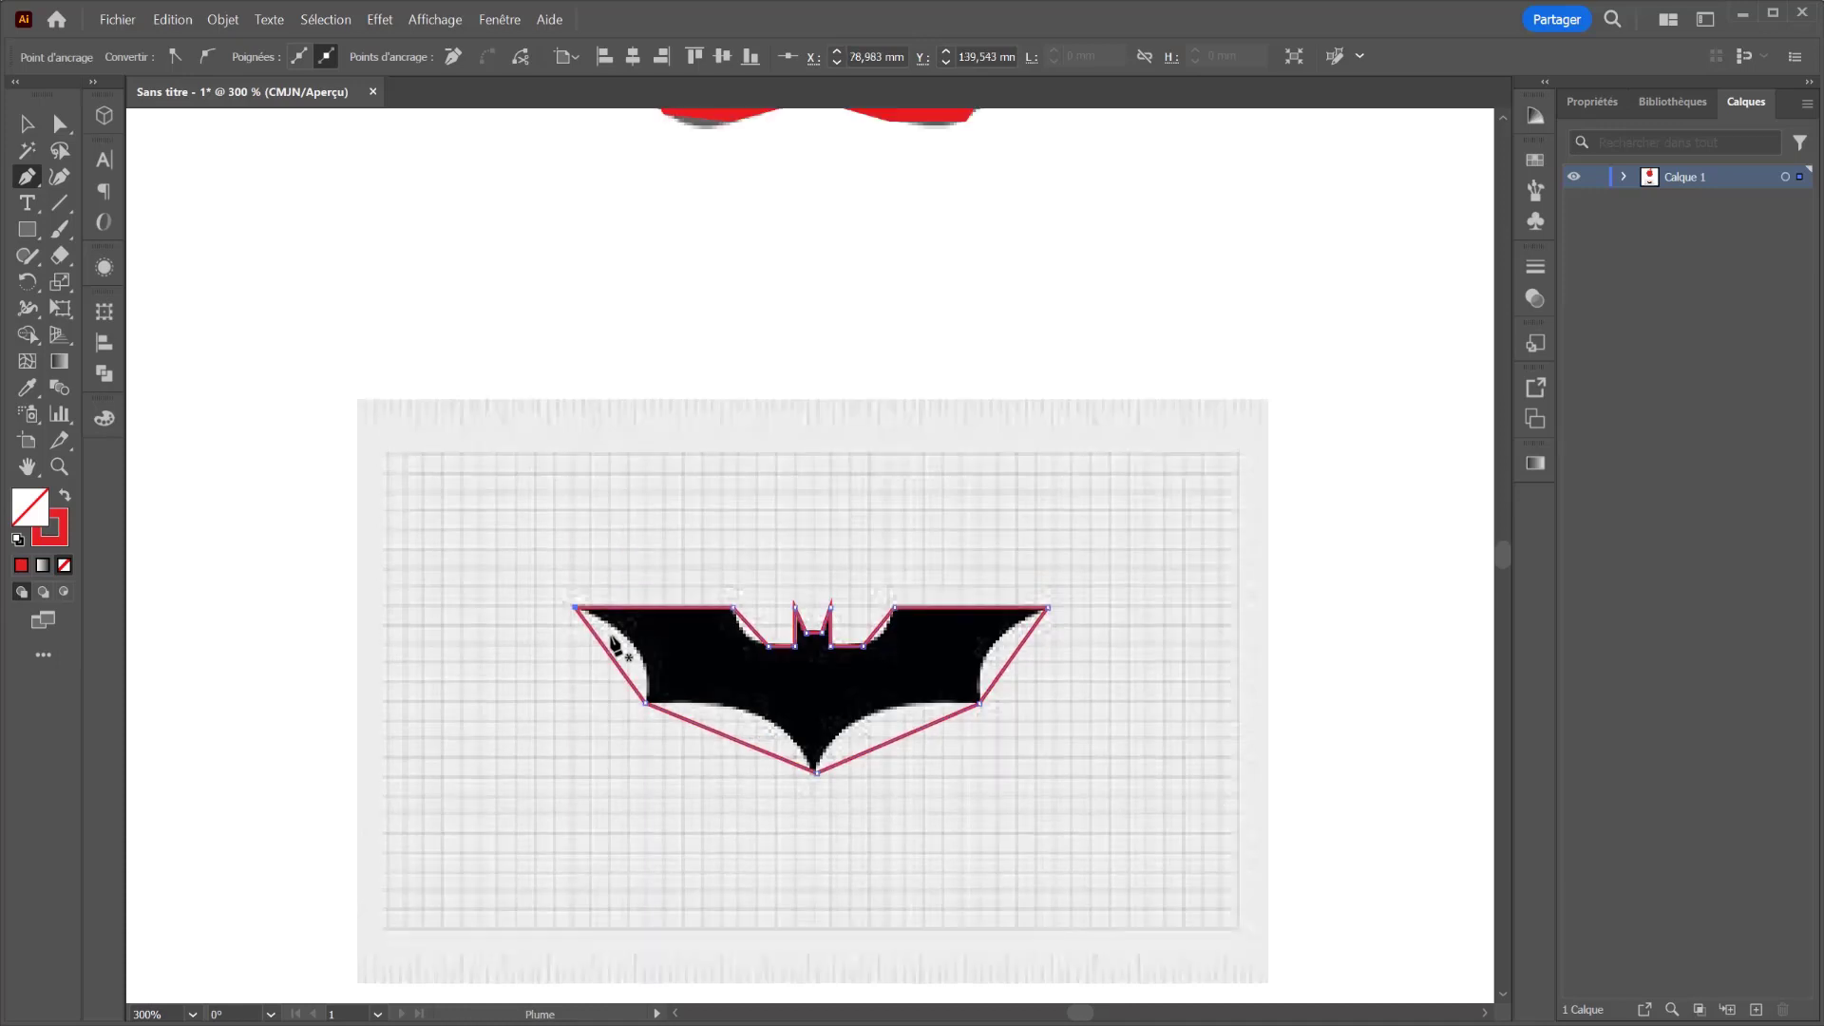
pyautogui.scroll(2, 790, 848)
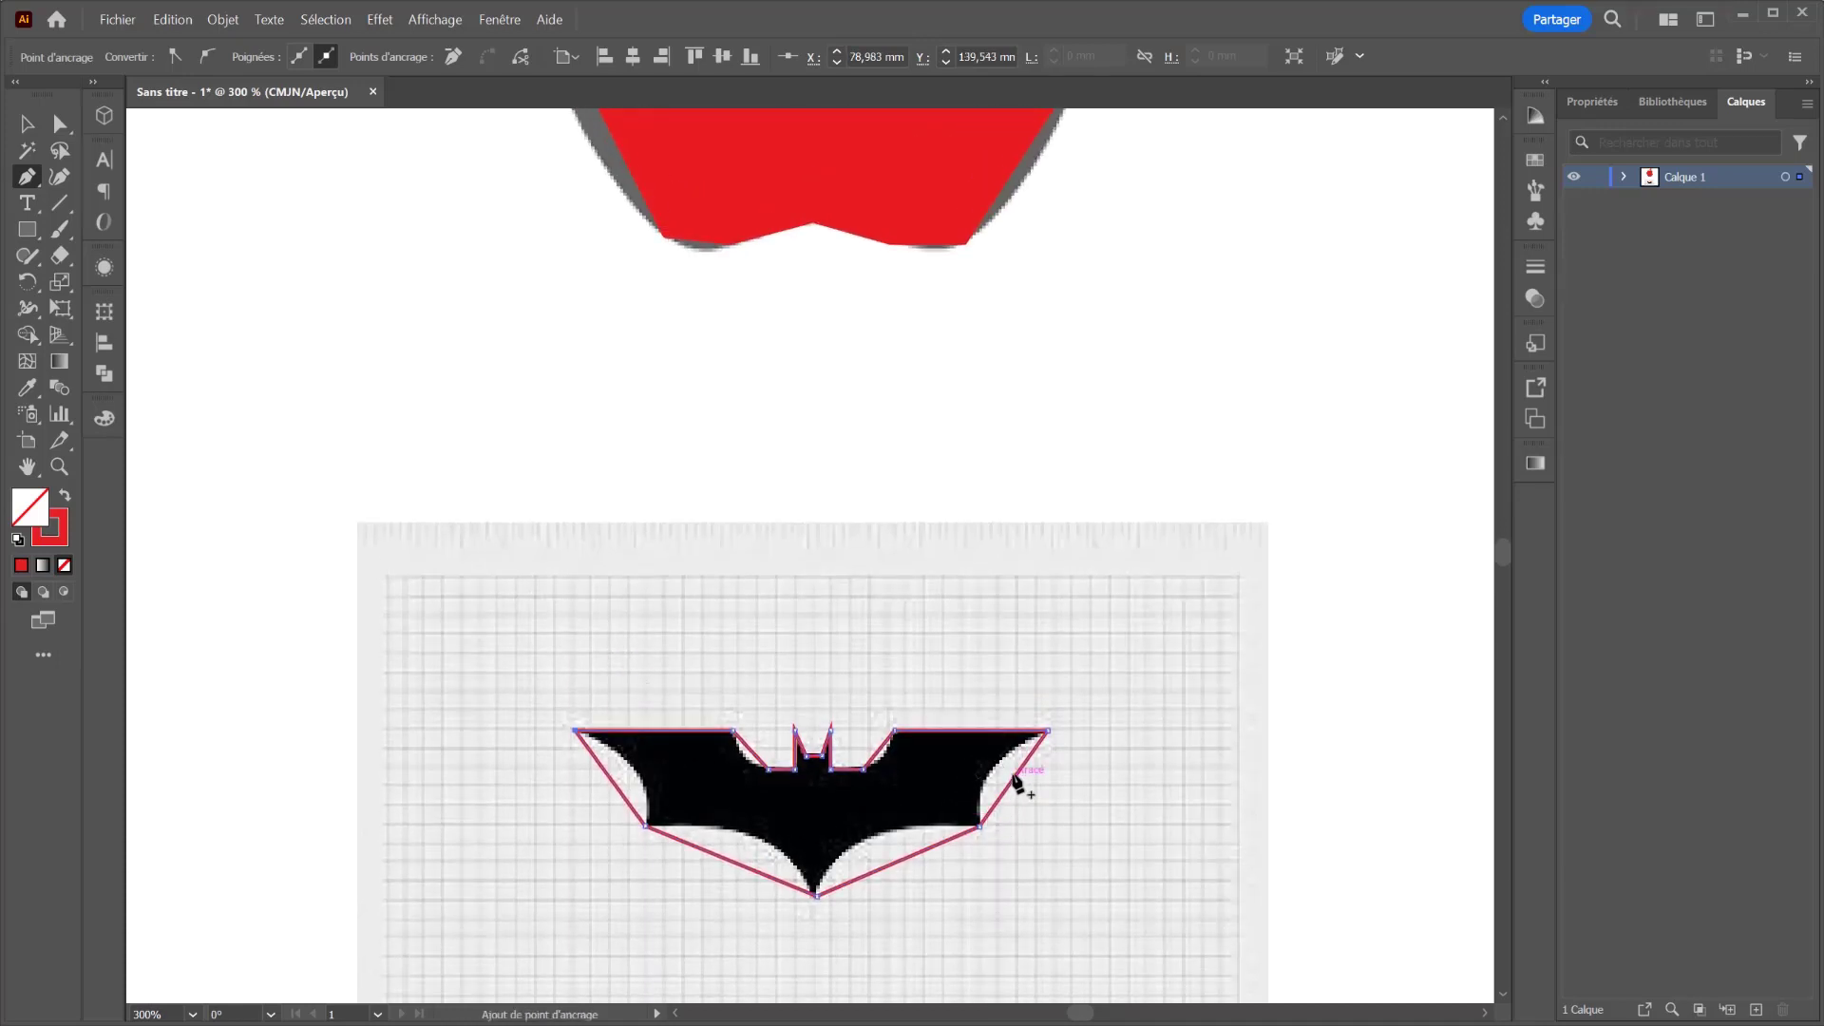
pyautogui.scroll(2, 922, 513)
pyautogui.scroll(2, 880, 643)
pyautogui.scroll(5, 888, 652)
pyautogui.scroll(2, 889, 655)
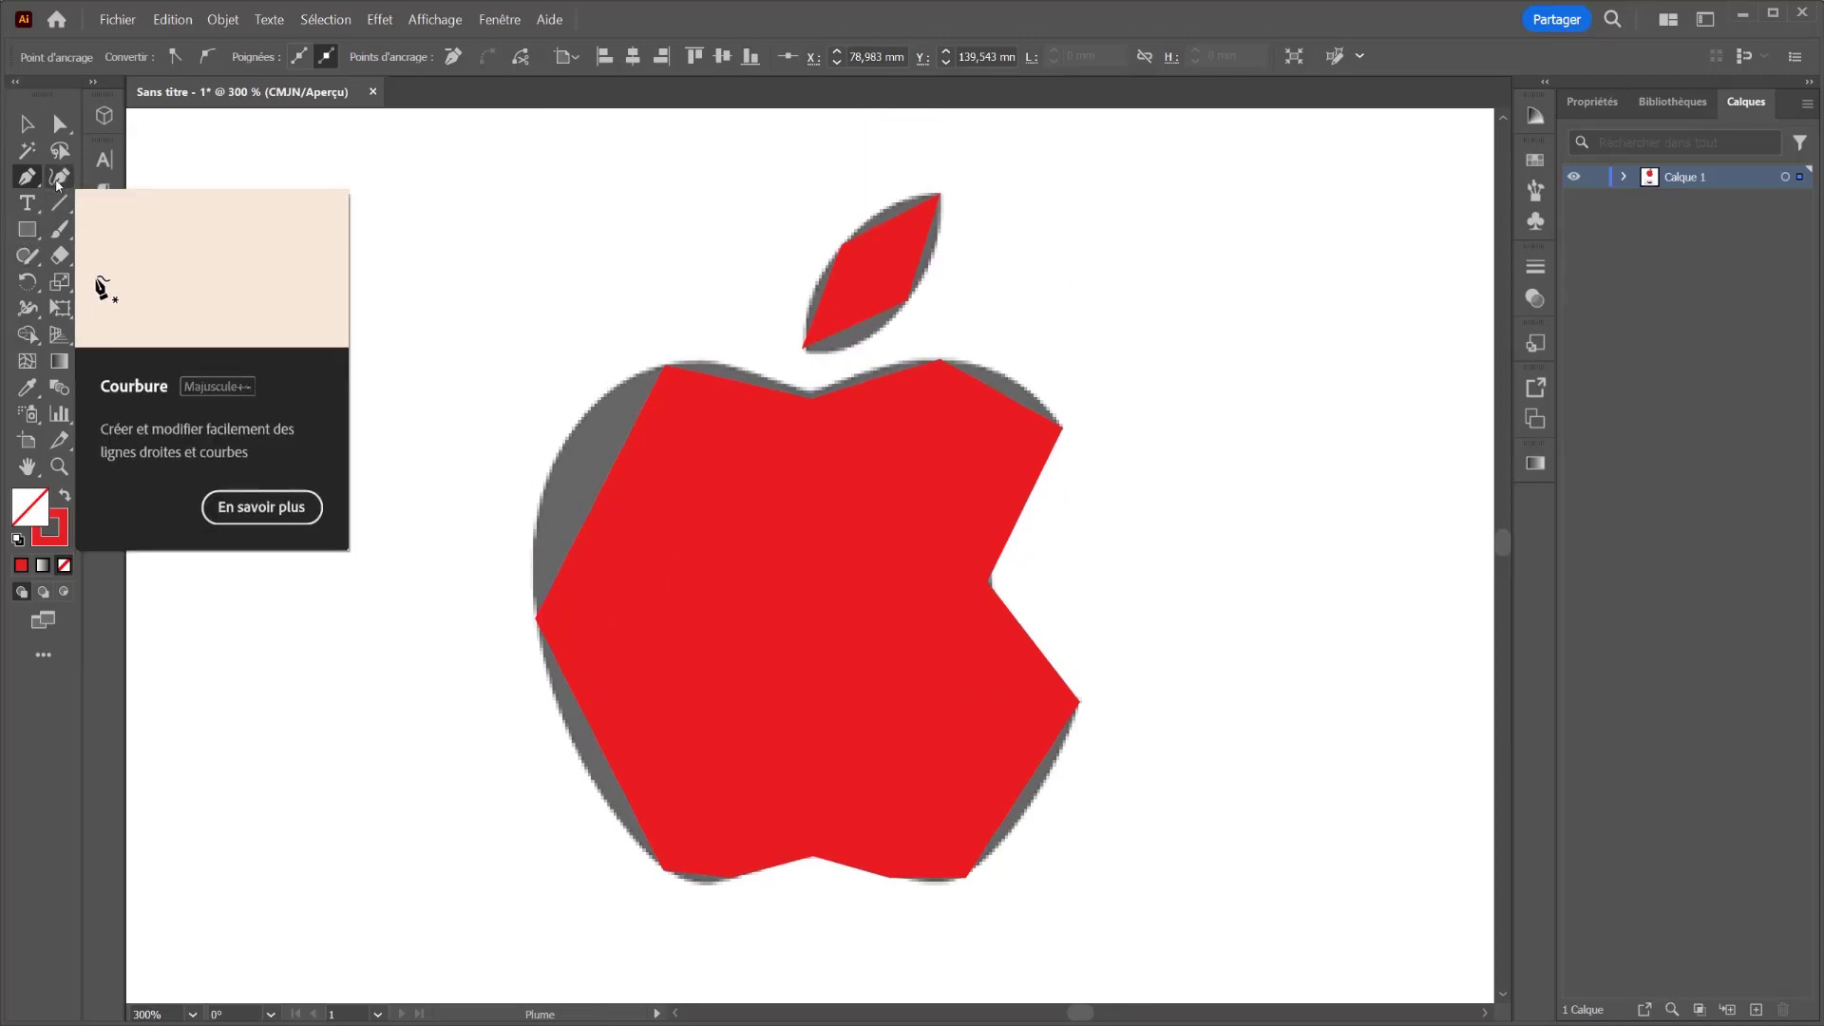
# Step: Draw a practice curve with the Curvature tool on the pasteboard beside the artboard
pyautogui.click(58, 178)
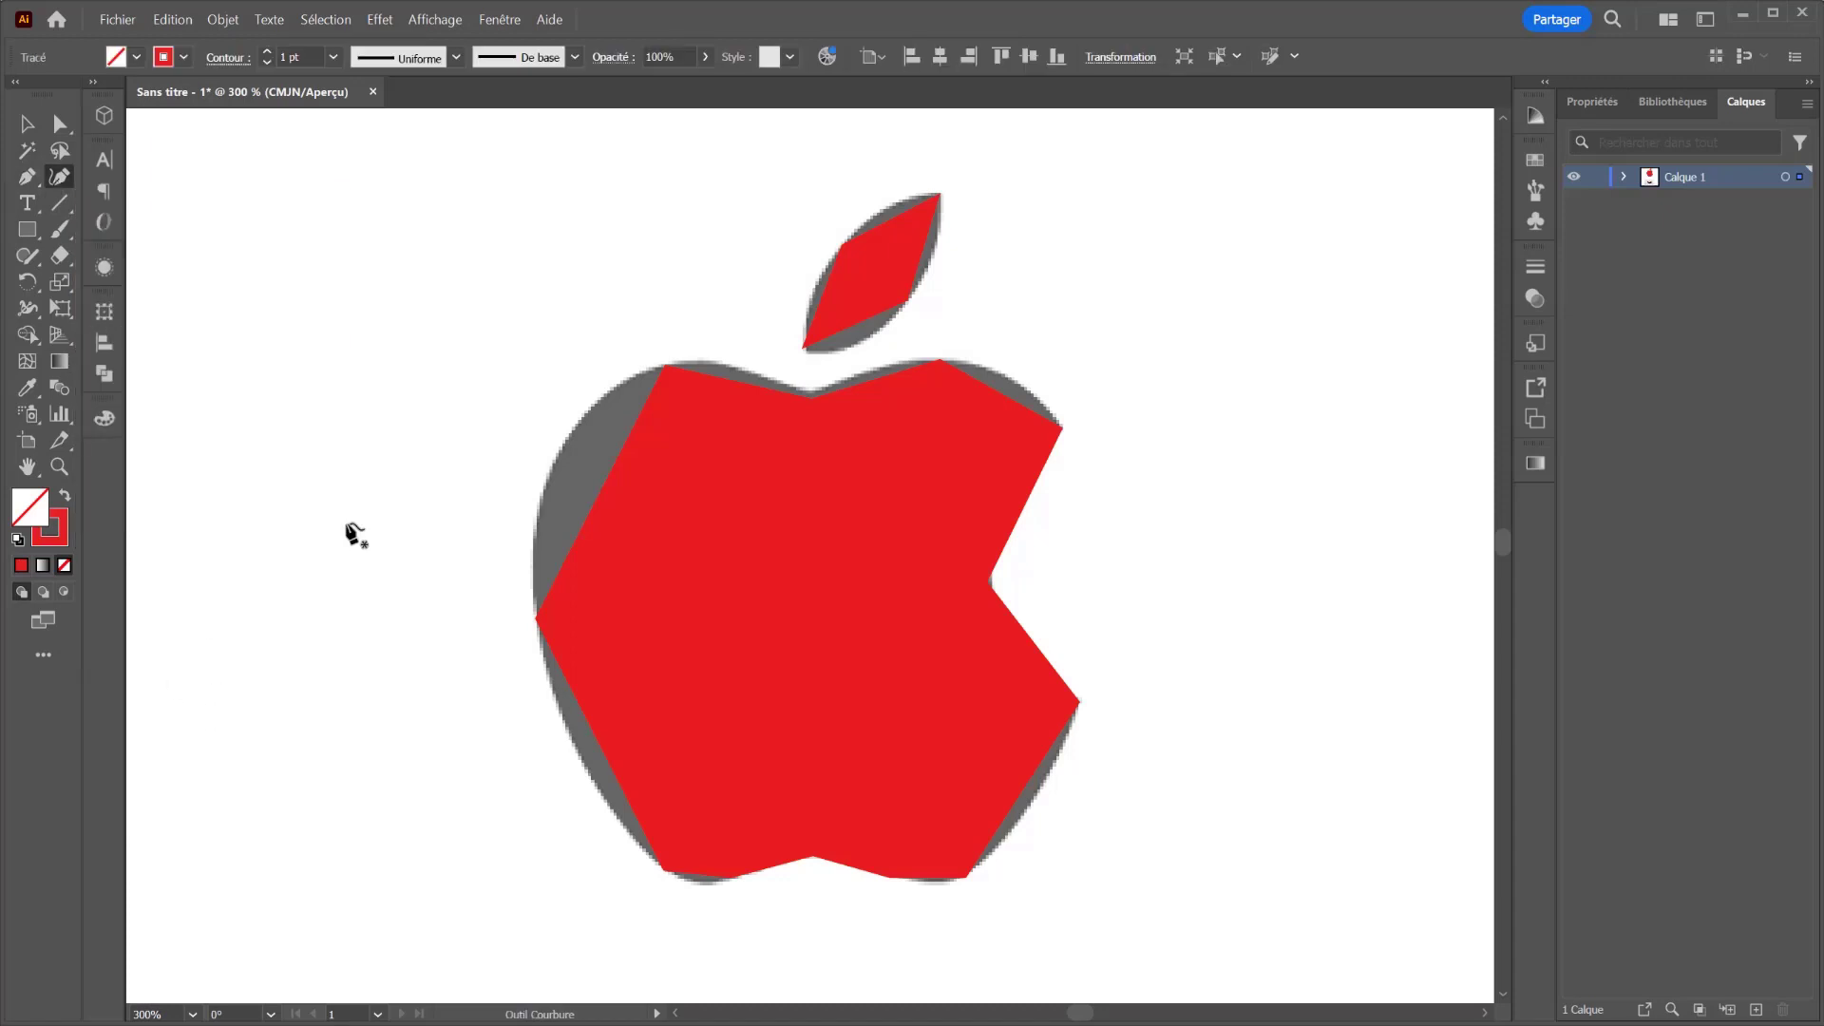
pyautogui.hscroll(-5, 600, 483)
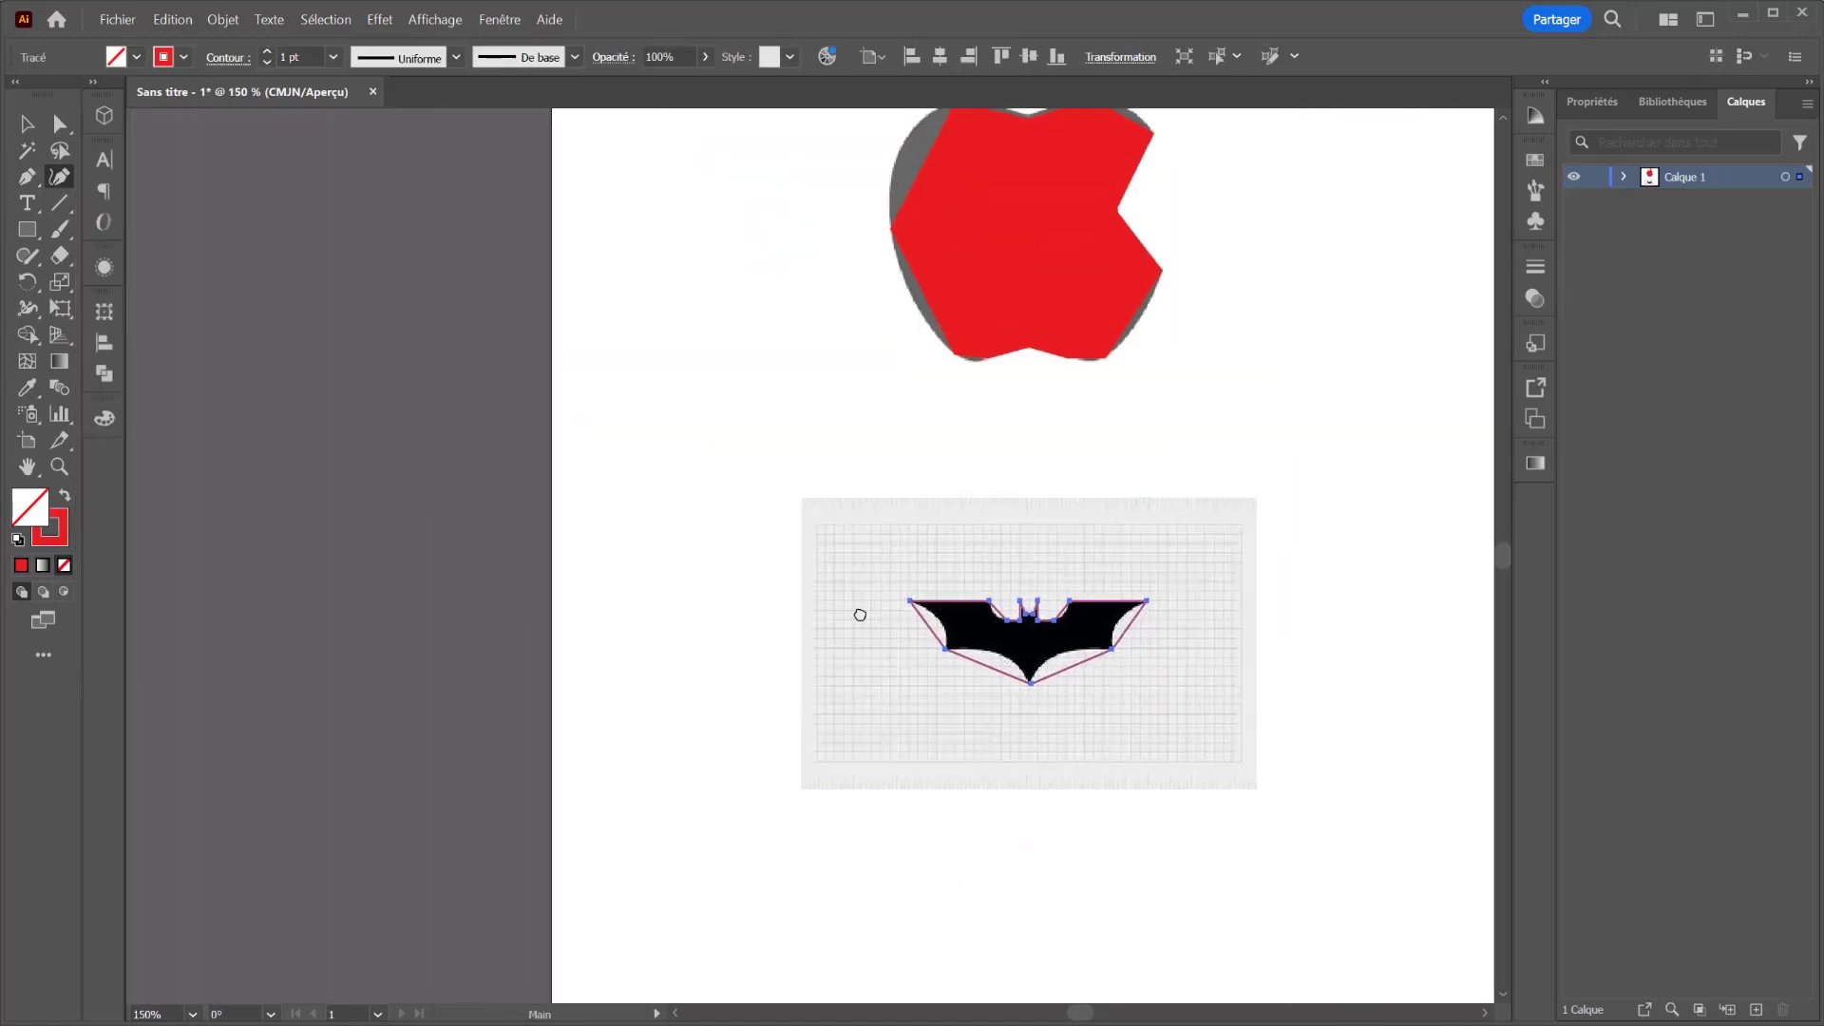
pyautogui.scroll(2, 599, 483)
pyautogui.click(248, 419)
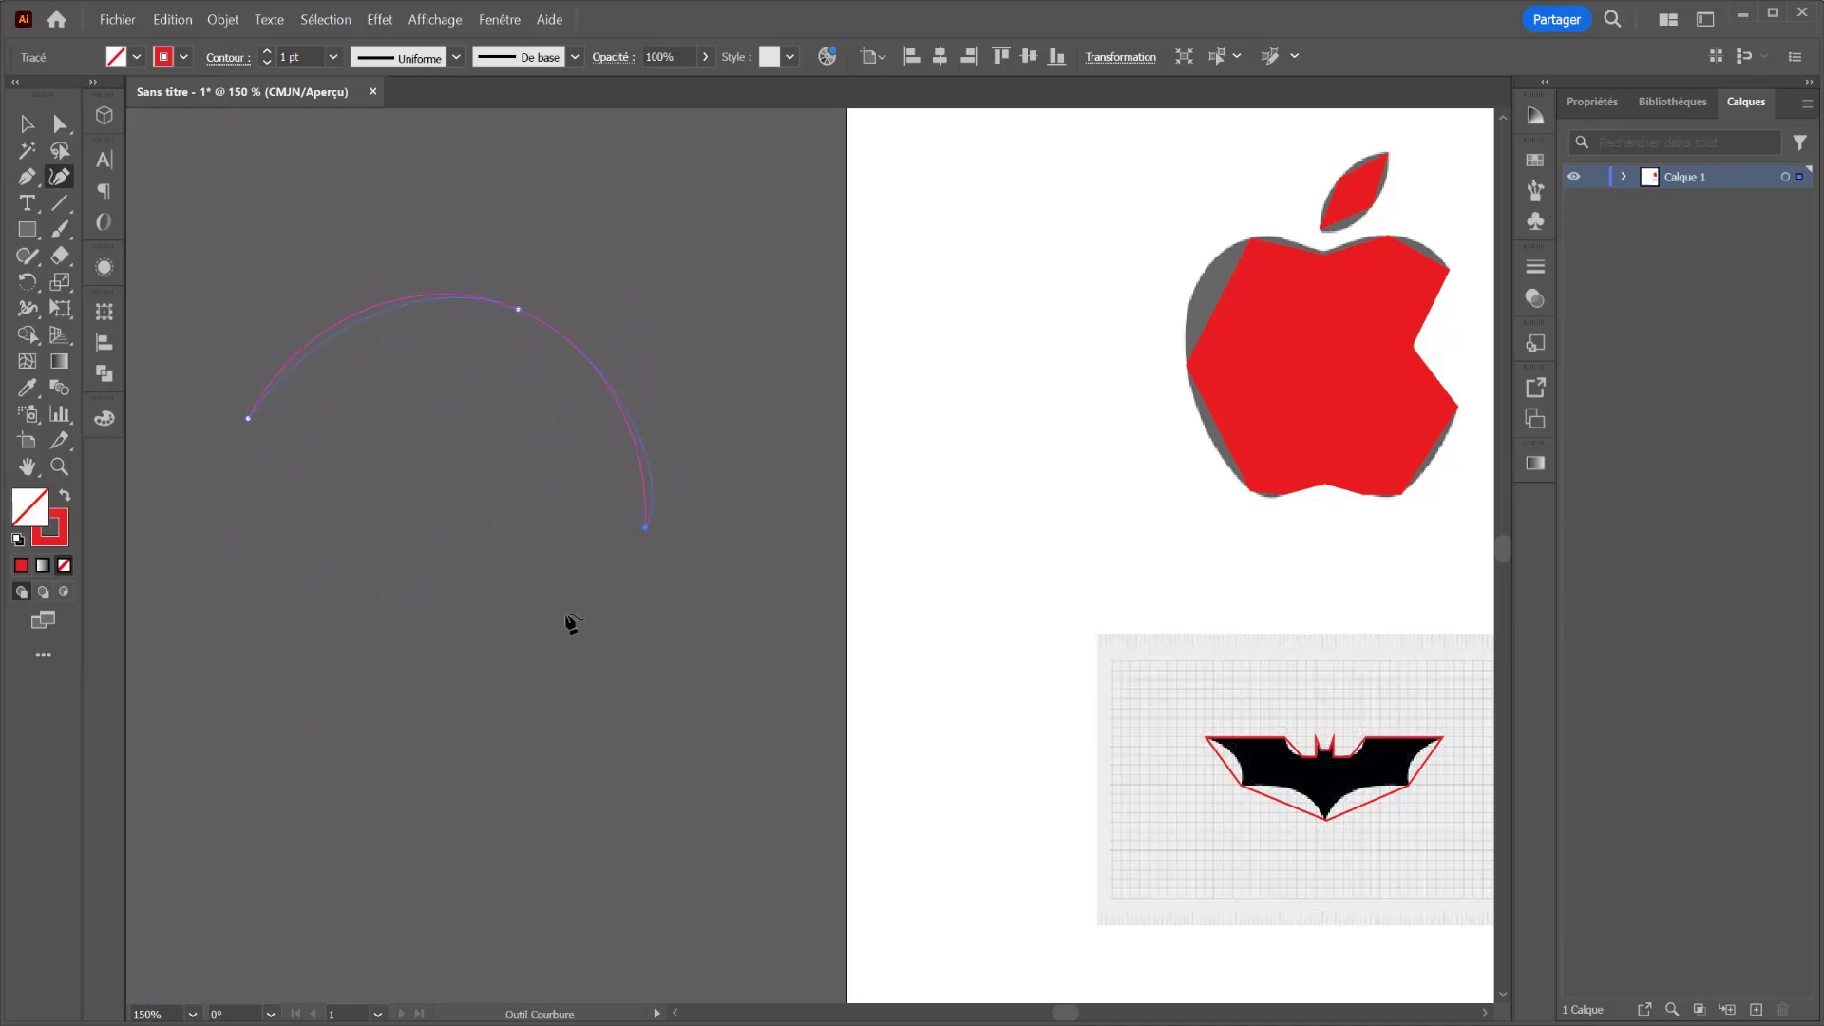
pyautogui.click(372, 581)
pyautogui.click(464, 456)
pyautogui.click(299, 422)
pyautogui.press('Escape')
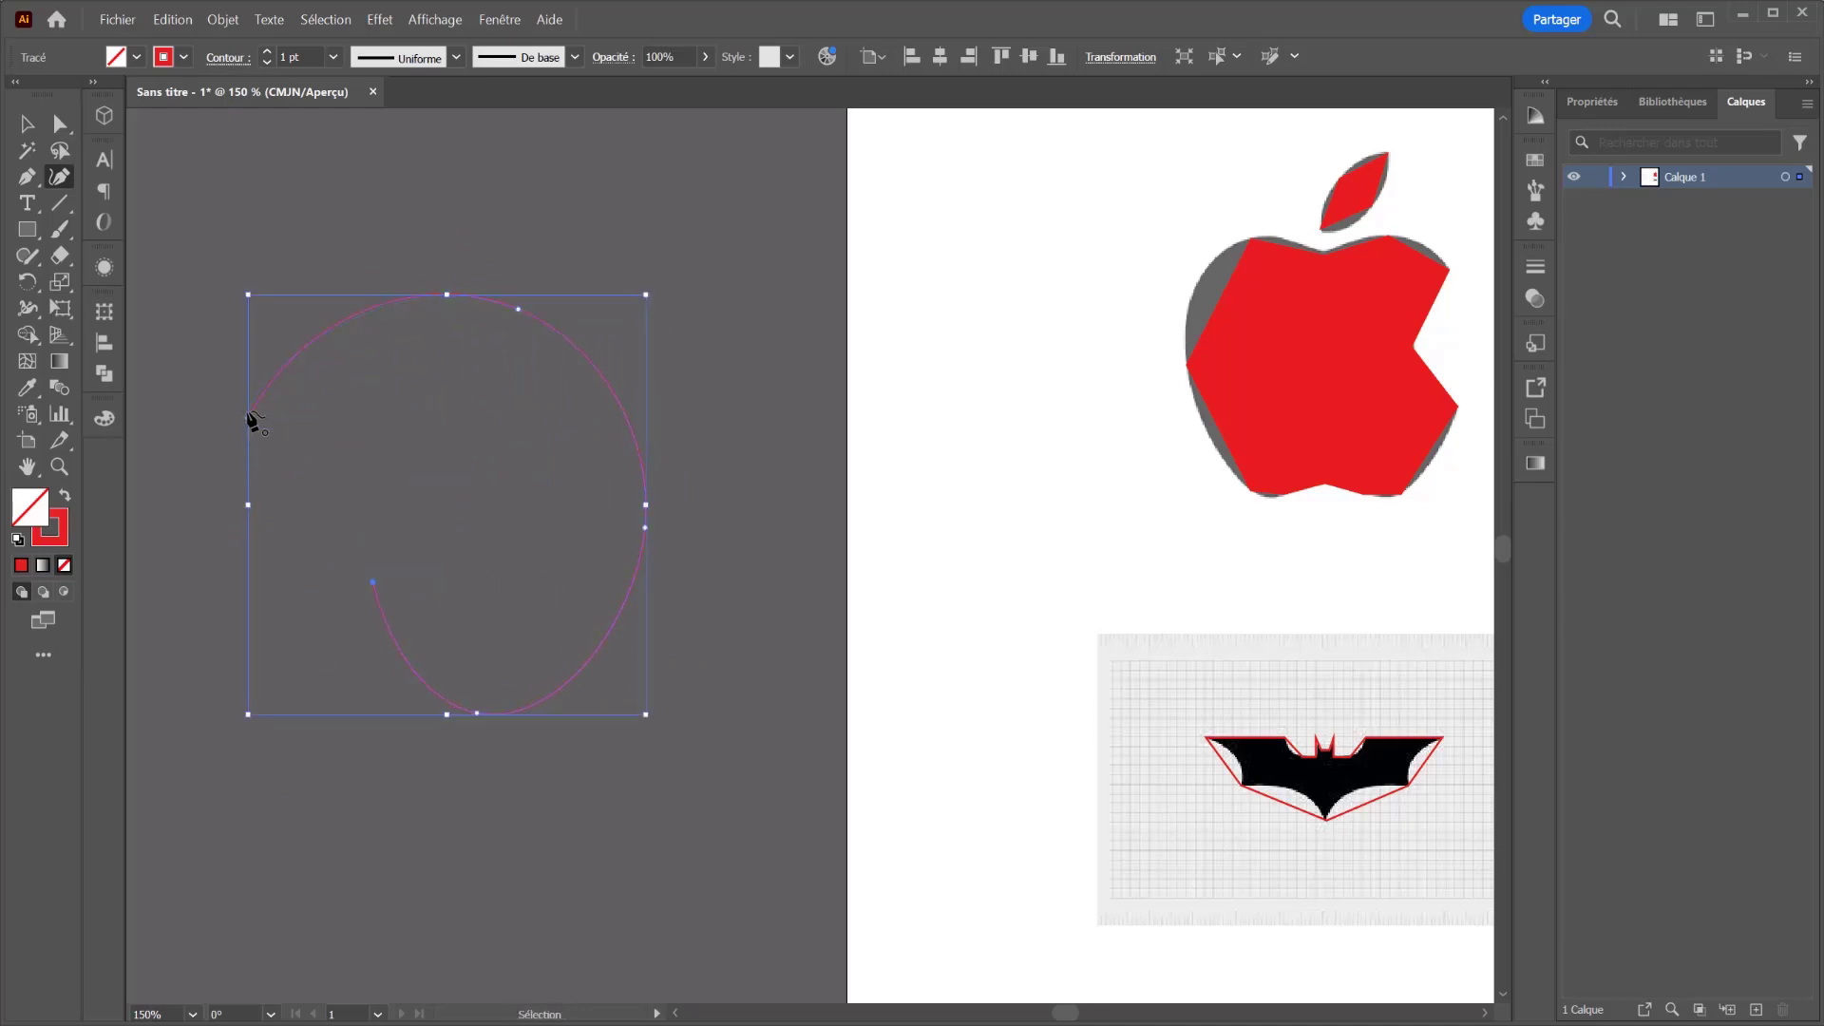
# Step: Undo the practice curve and recentre the artboard in view
pyautogui.hotkey('ctrl', 'z')
pyautogui.hotkey('ctrl', 'z')
pyautogui.hotkey('ctrl', 'z')
pyautogui.hotkey('ctrl', 'z')
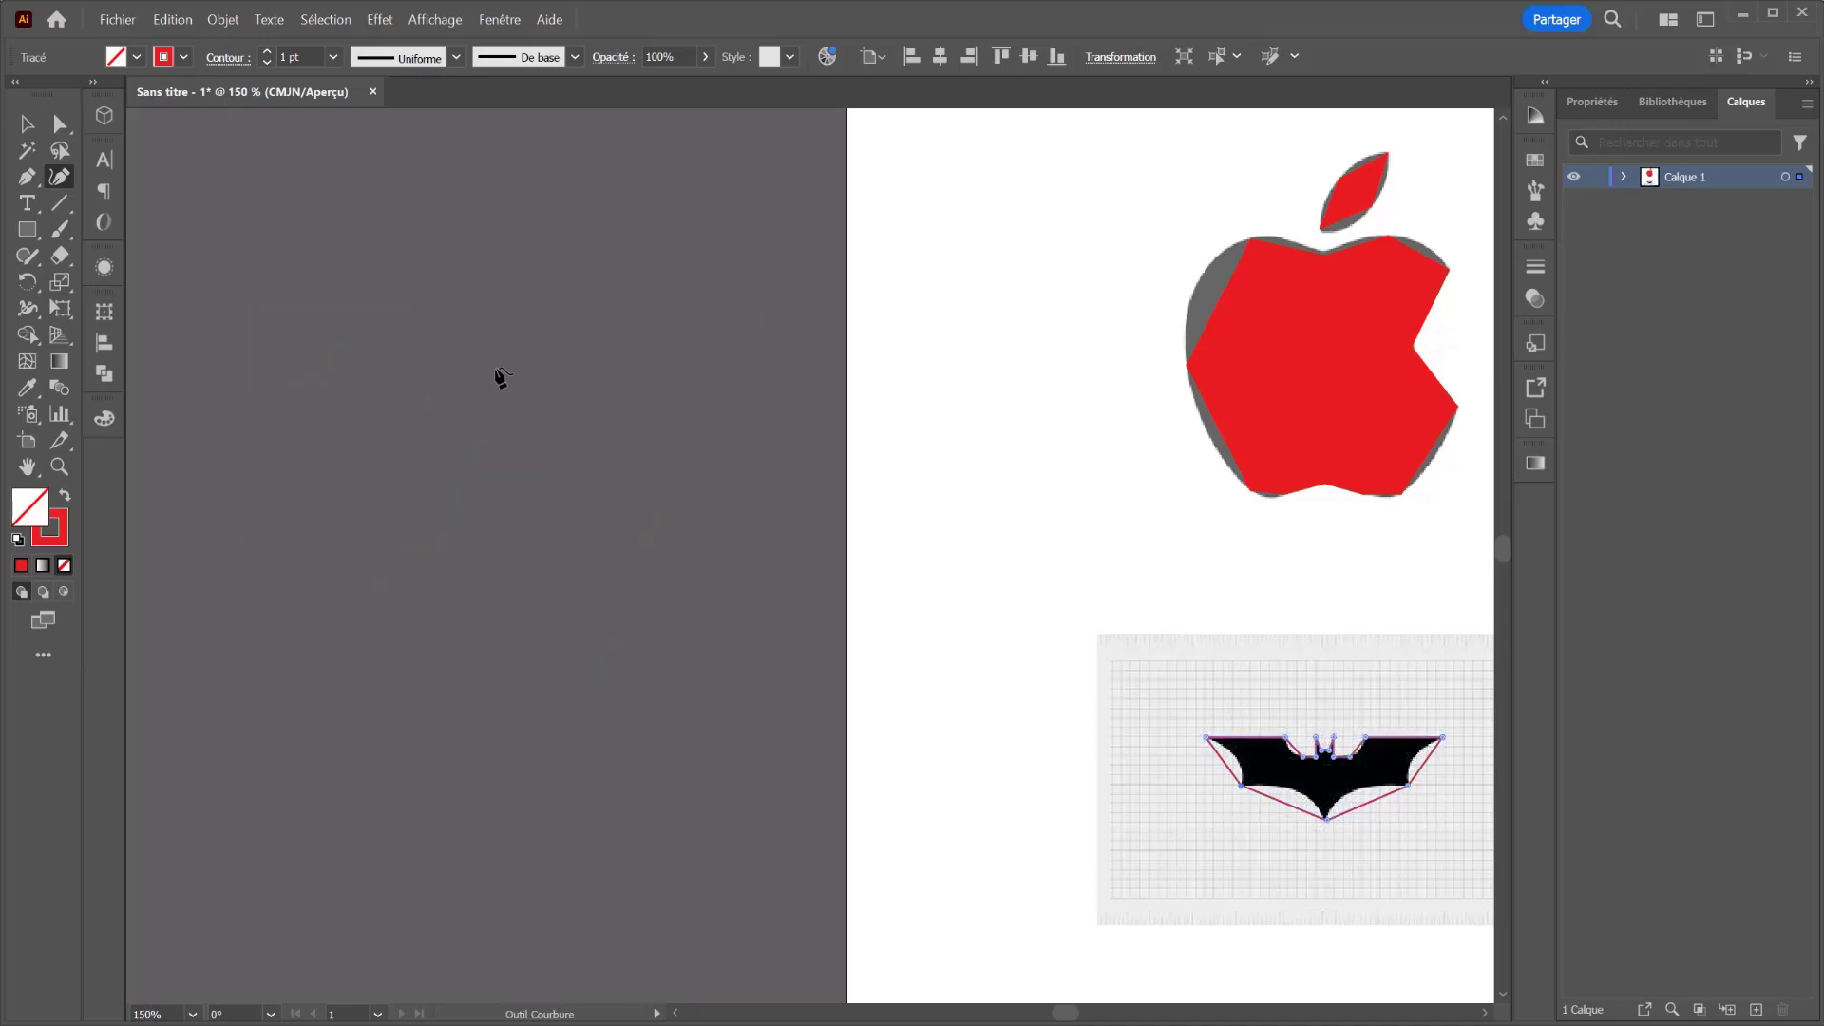
pyautogui.hscroll(-1, 1105, 437)
pyautogui.hscroll(-1, 1105, 437)
pyautogui.moveTo(1144, 403); pyautogui.dragTo(366, 557)
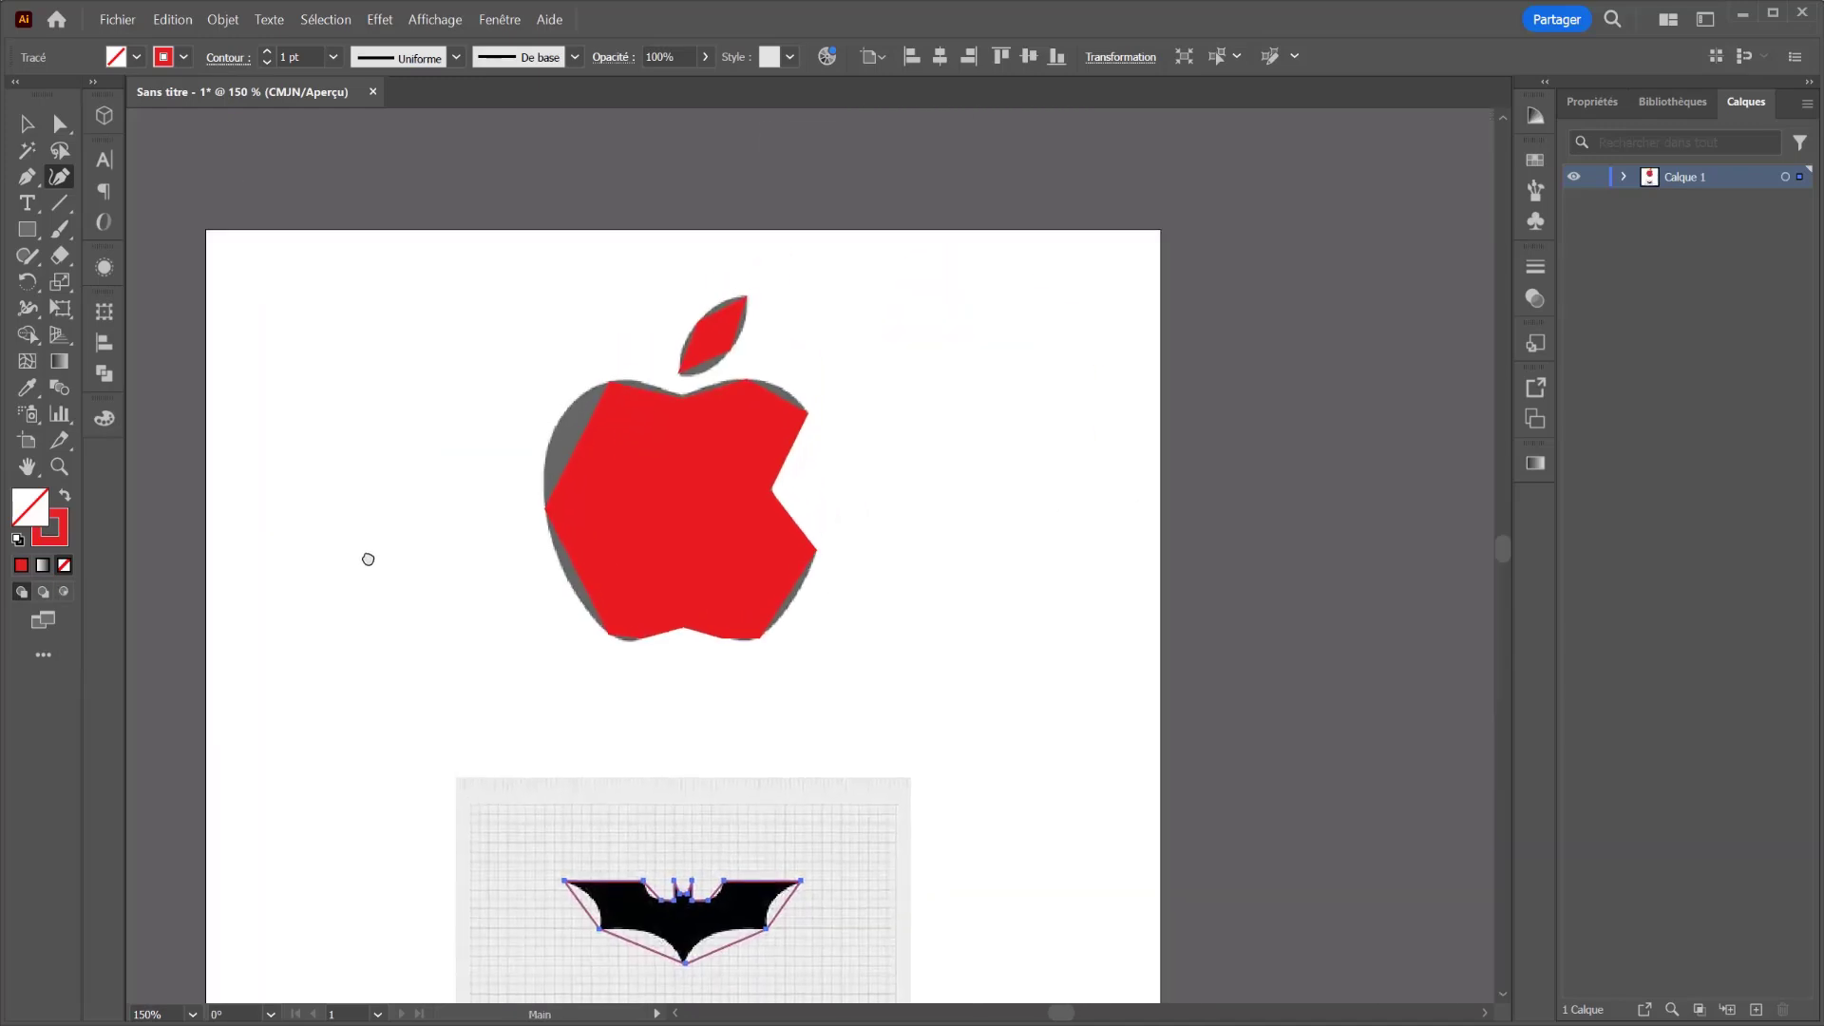
# Step: Add curvature points to the leaf's edge and the apple body's top and upper-left edges
pyautogui.click(724, 342)
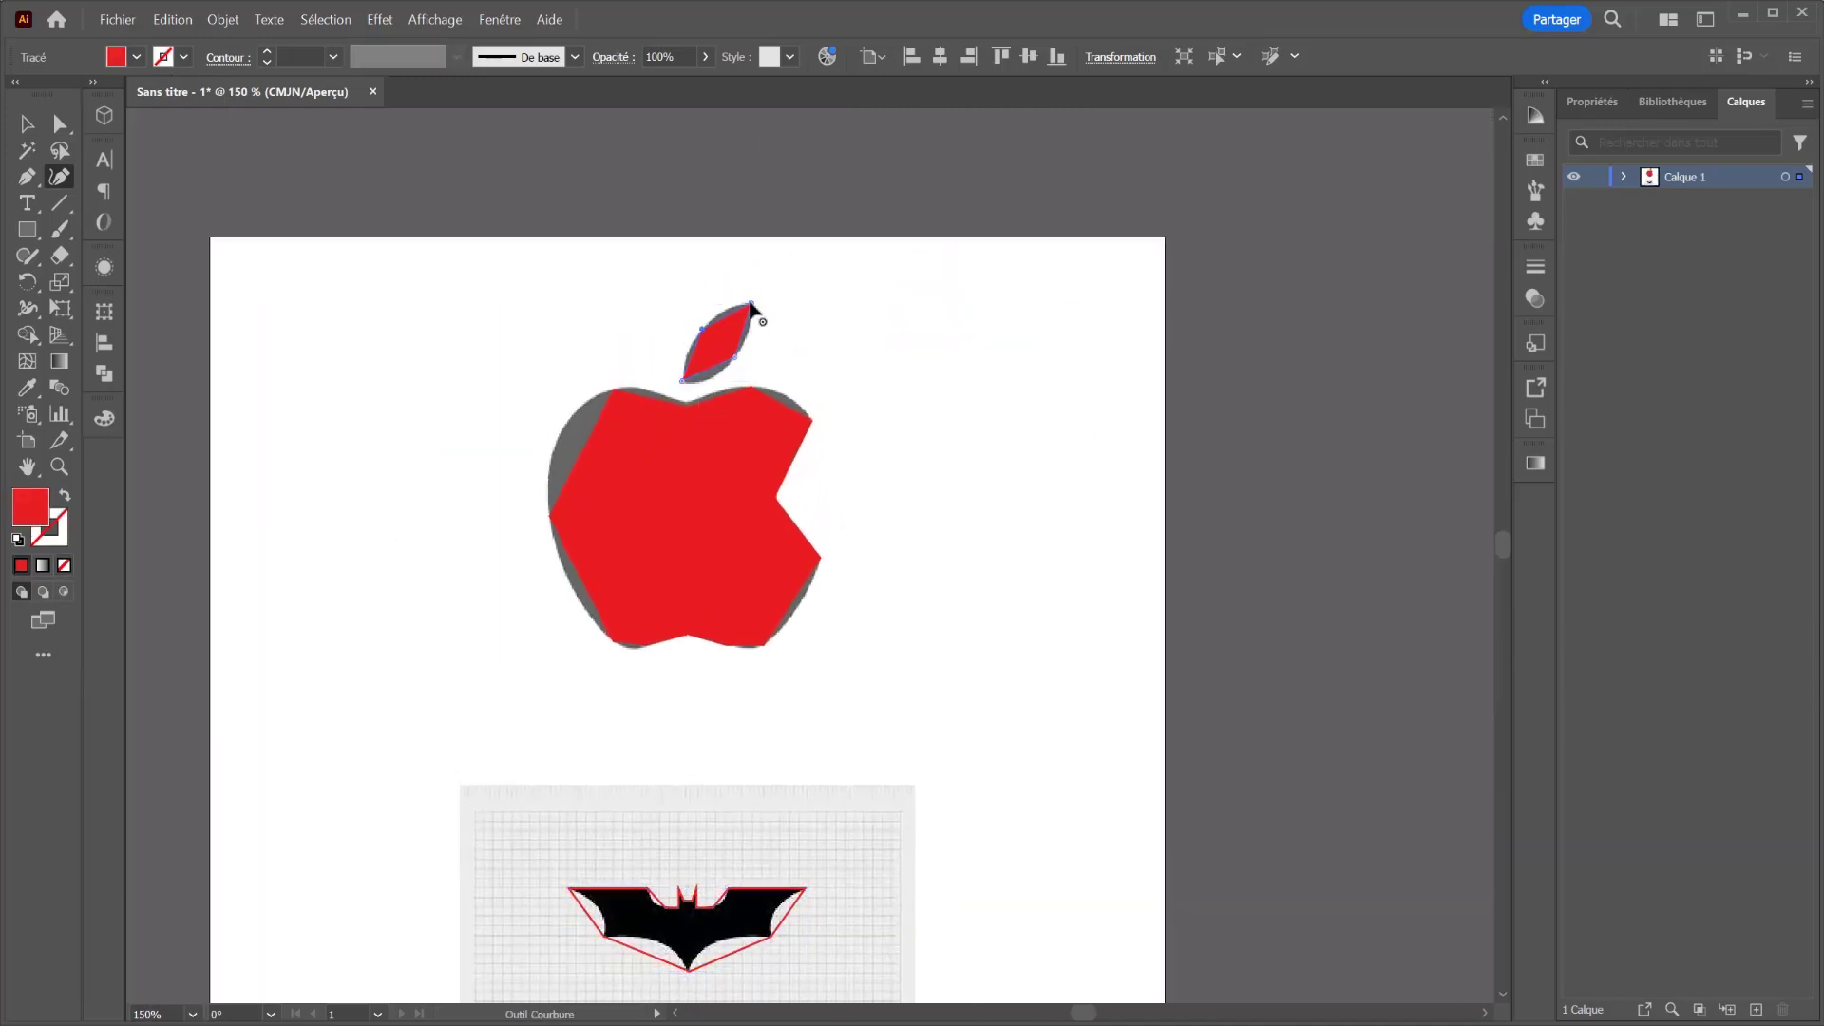
pyautogui.click(733, 357)
pyautogui.keyDown('ctrl'); pyautogui.click(716, 534); pyautogui.keyUp('ctrl')
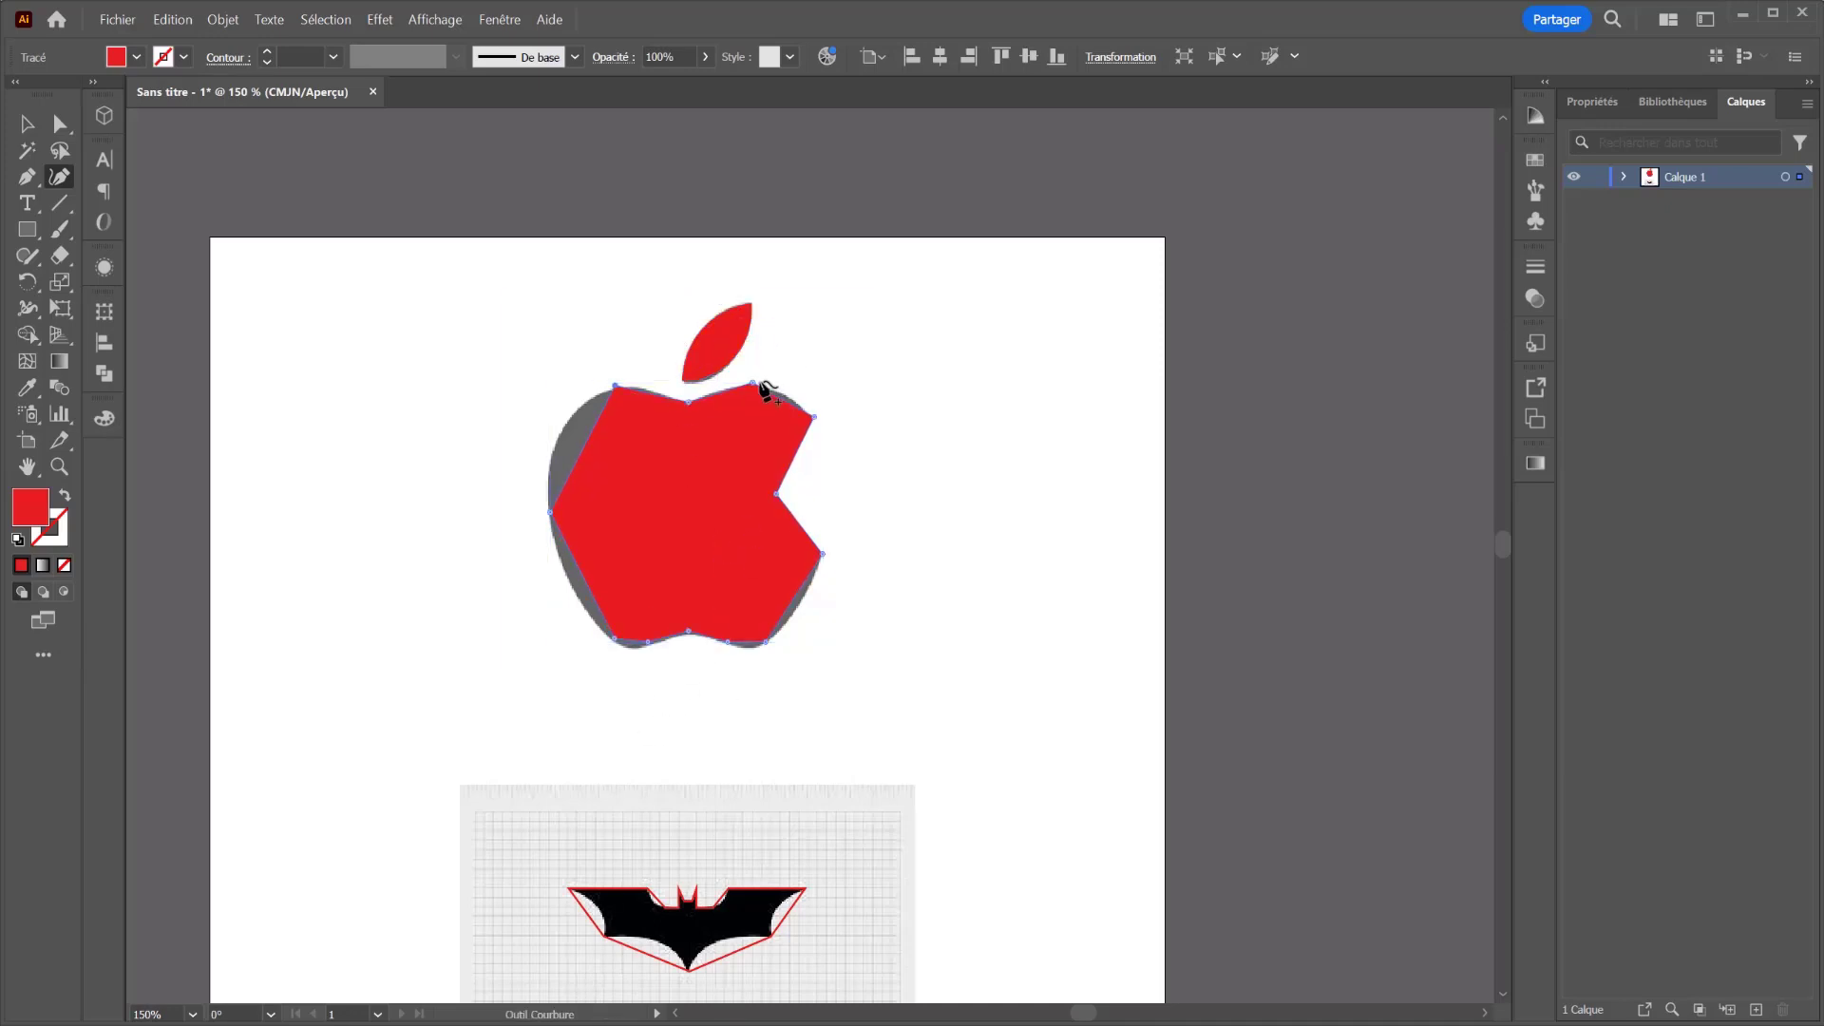
pyautogui.click(688, 402)
pyautogui.click(614, 388)
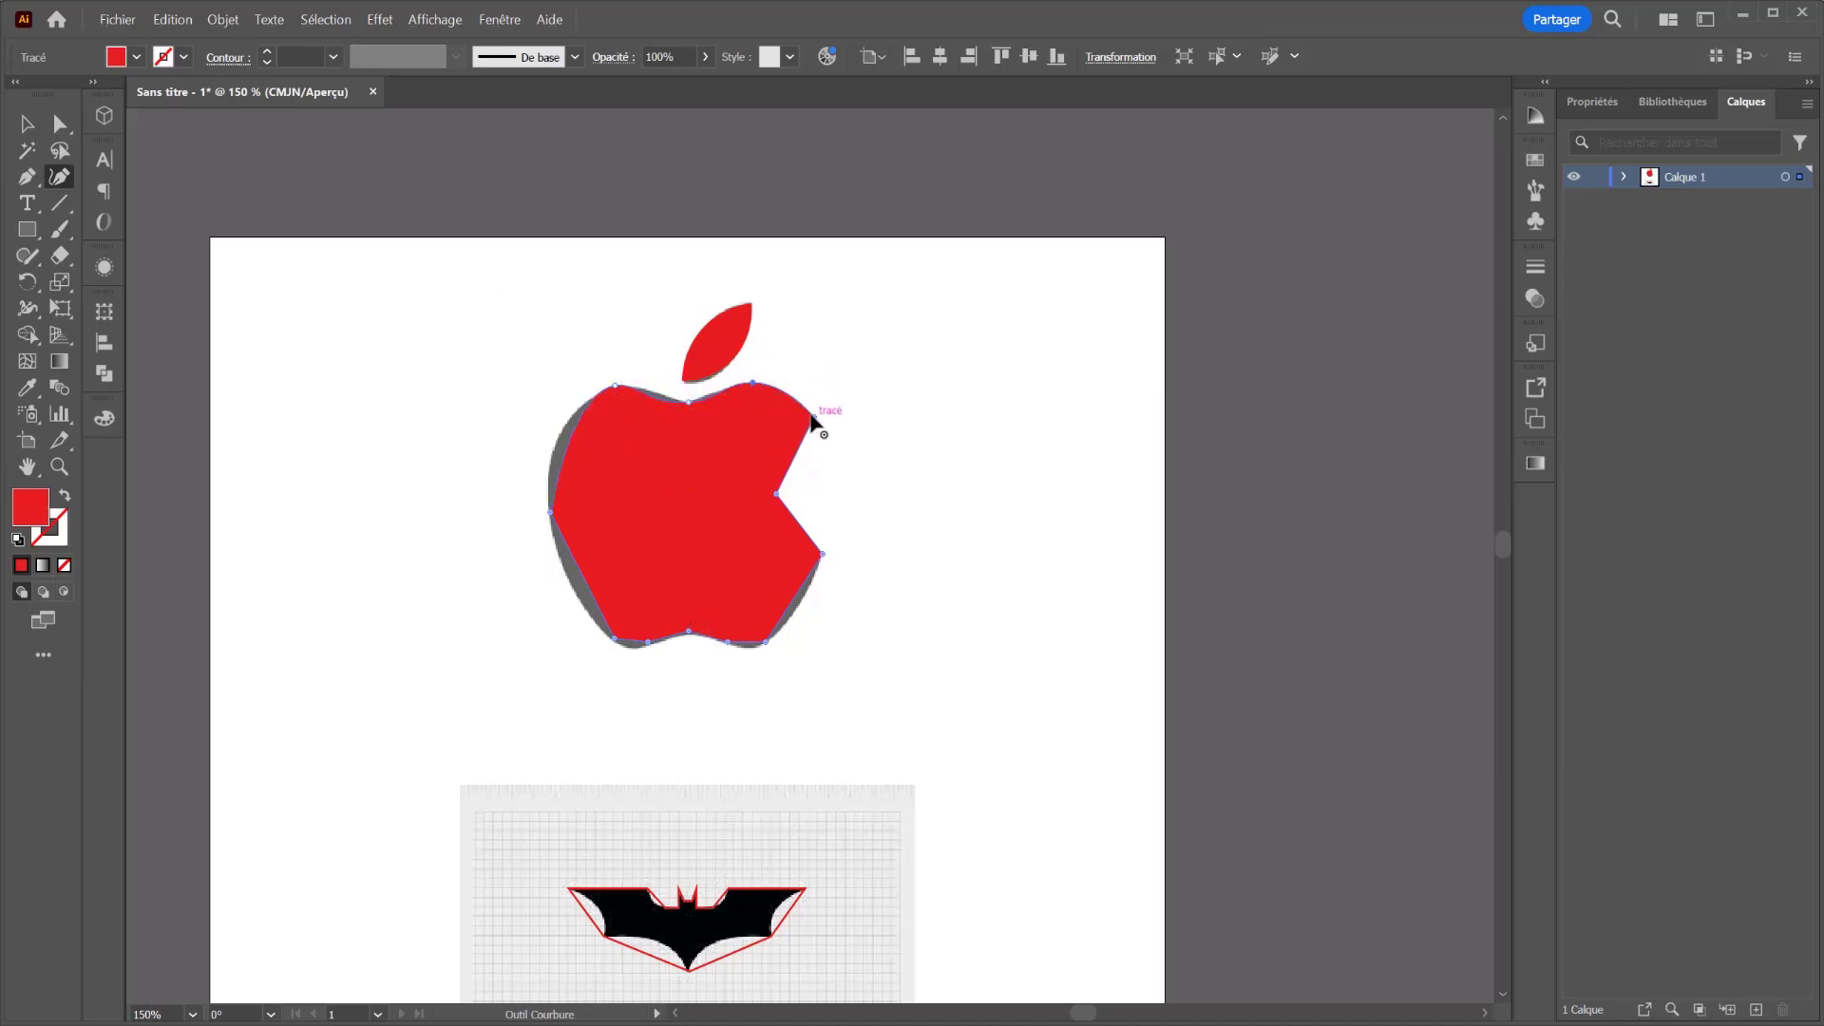
# Step: Smooth the apple's upper-right corner, bite and pointed left side into curves
pyautogui.doubleClick(814, 416)
pyautogui.doubleClick(777, 493)
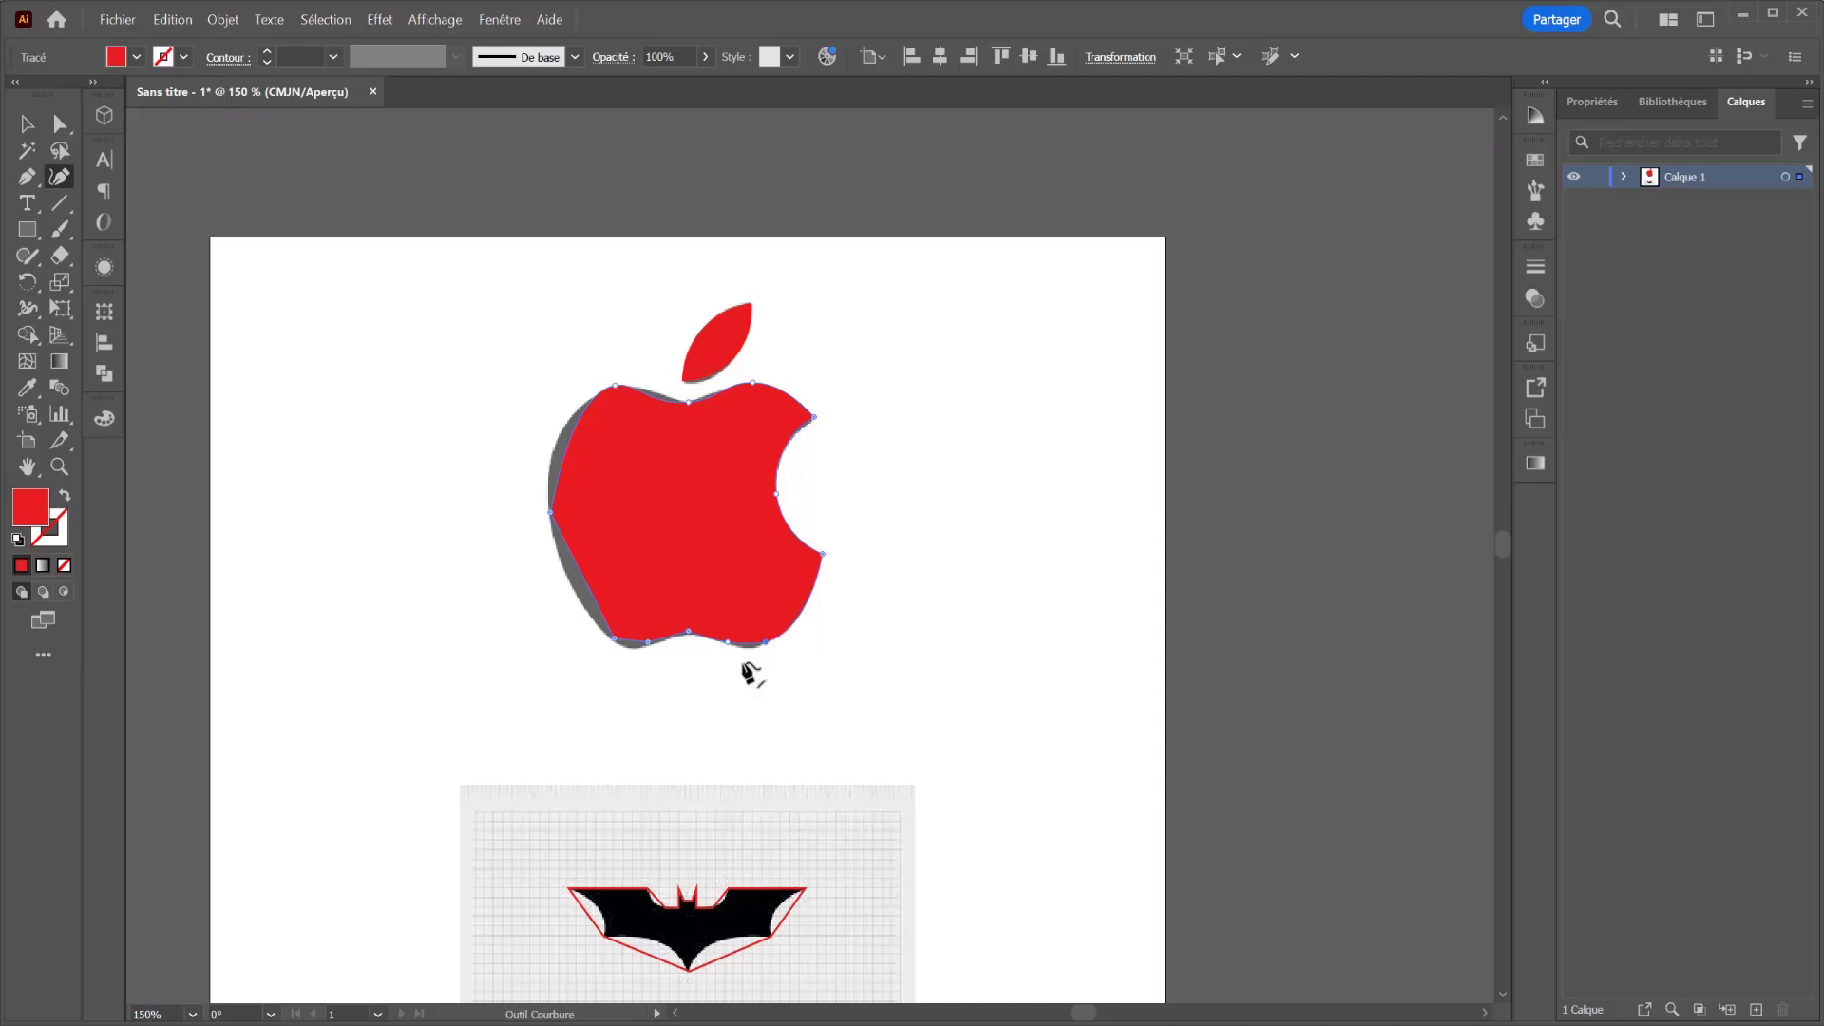
pyautogui.doubleClick(548, 513)
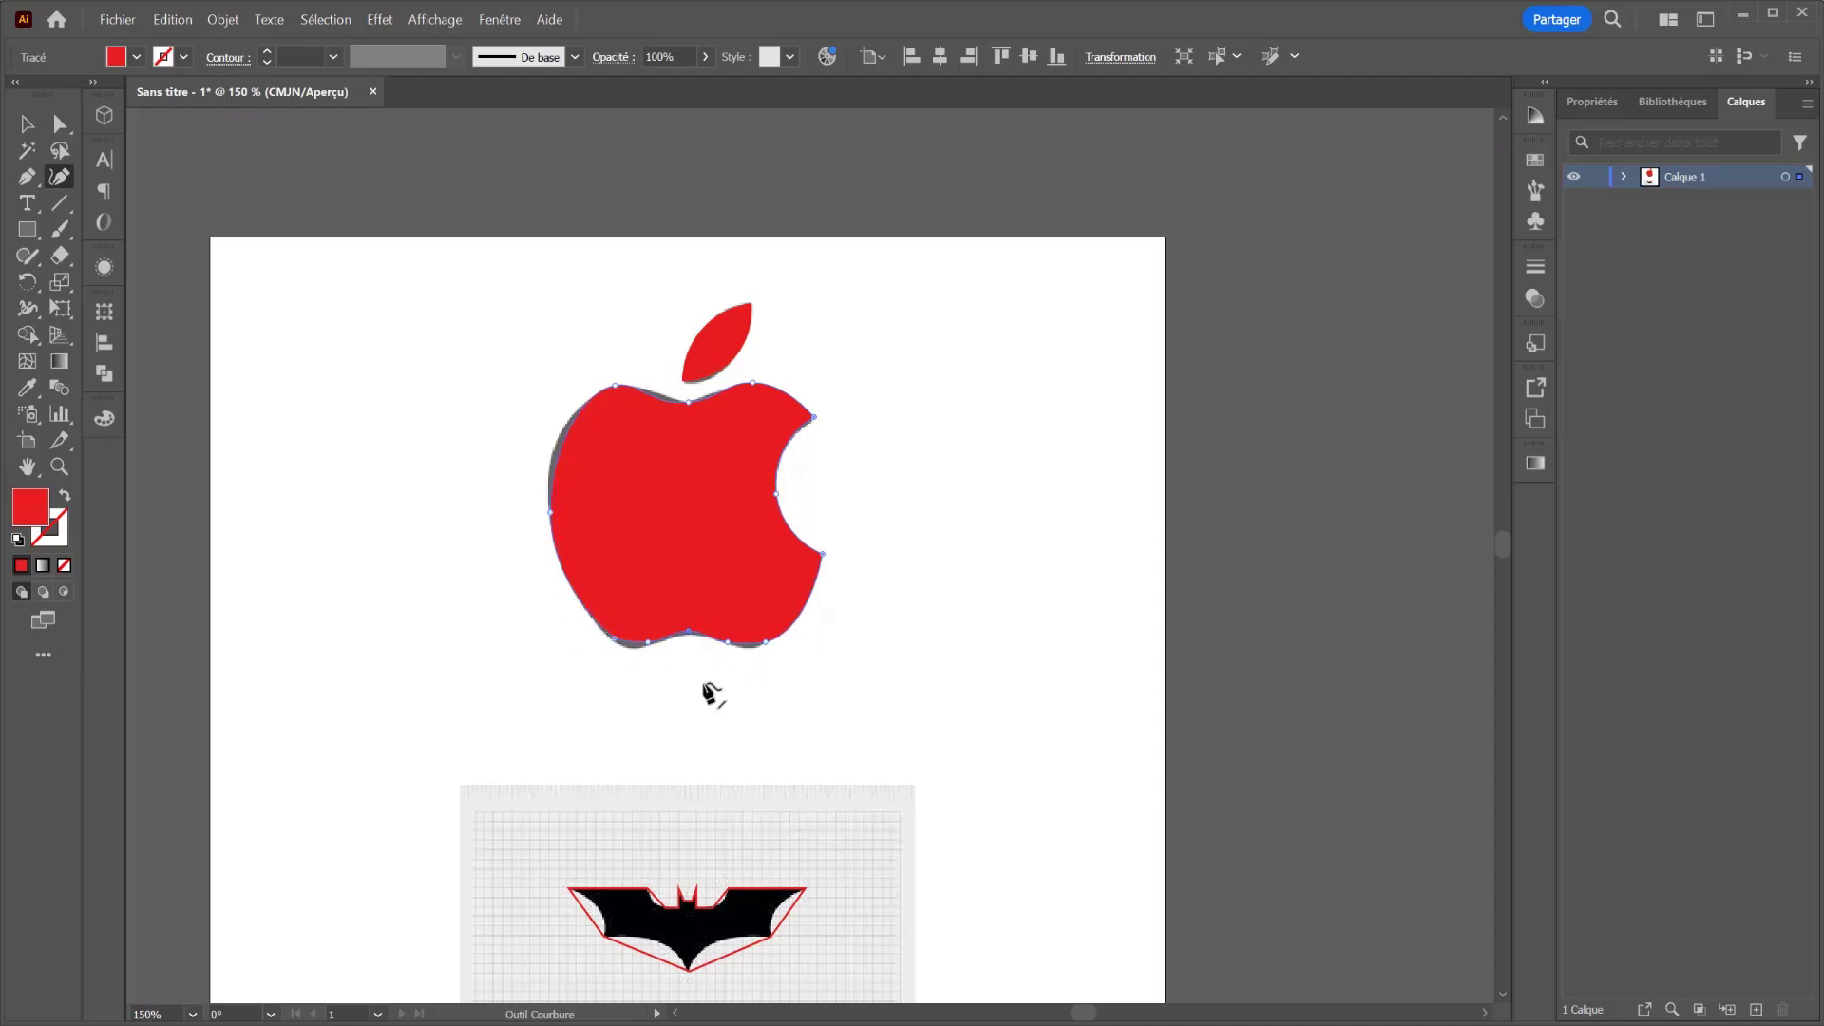
# Step: Move the grey apple reference image to the right of the red apple
pyautogui.click(27, 124)
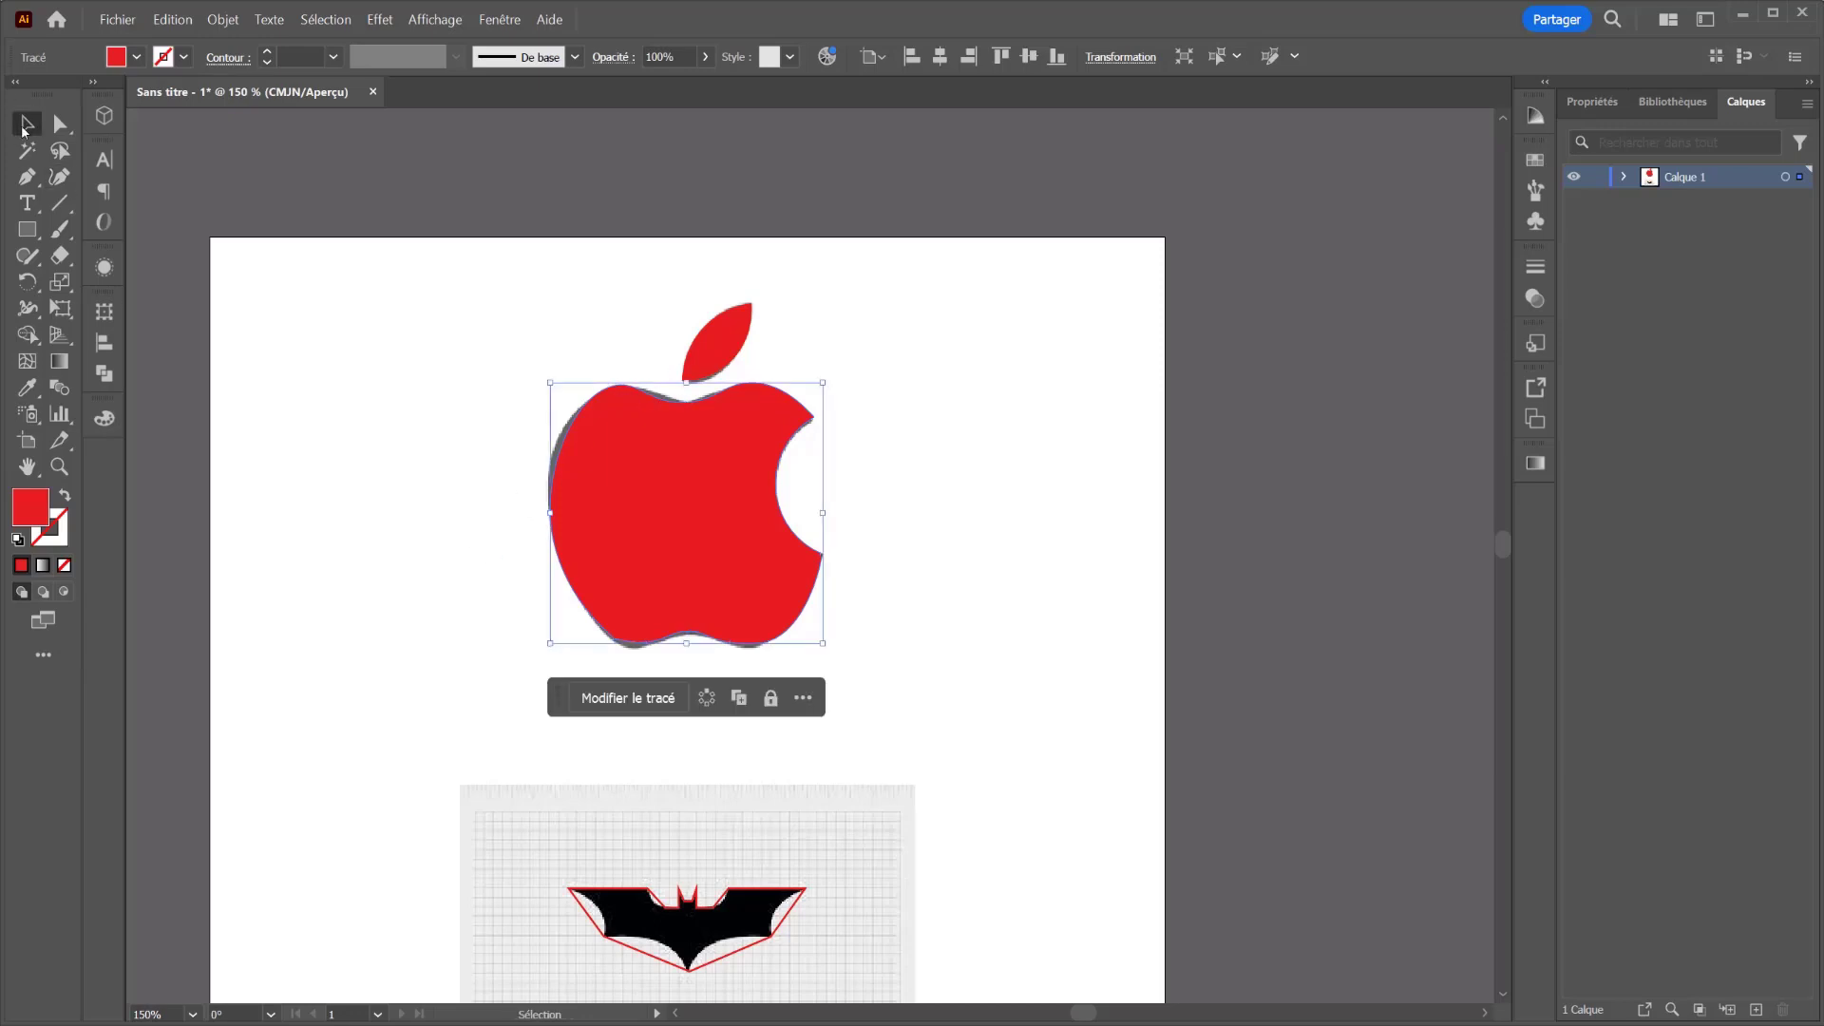
pyautogui.click(836, 314)
pyautogui.moveTo(833, 412); pyautogui.dragTo(1125, 411)
pyautogui.click(437, 569)
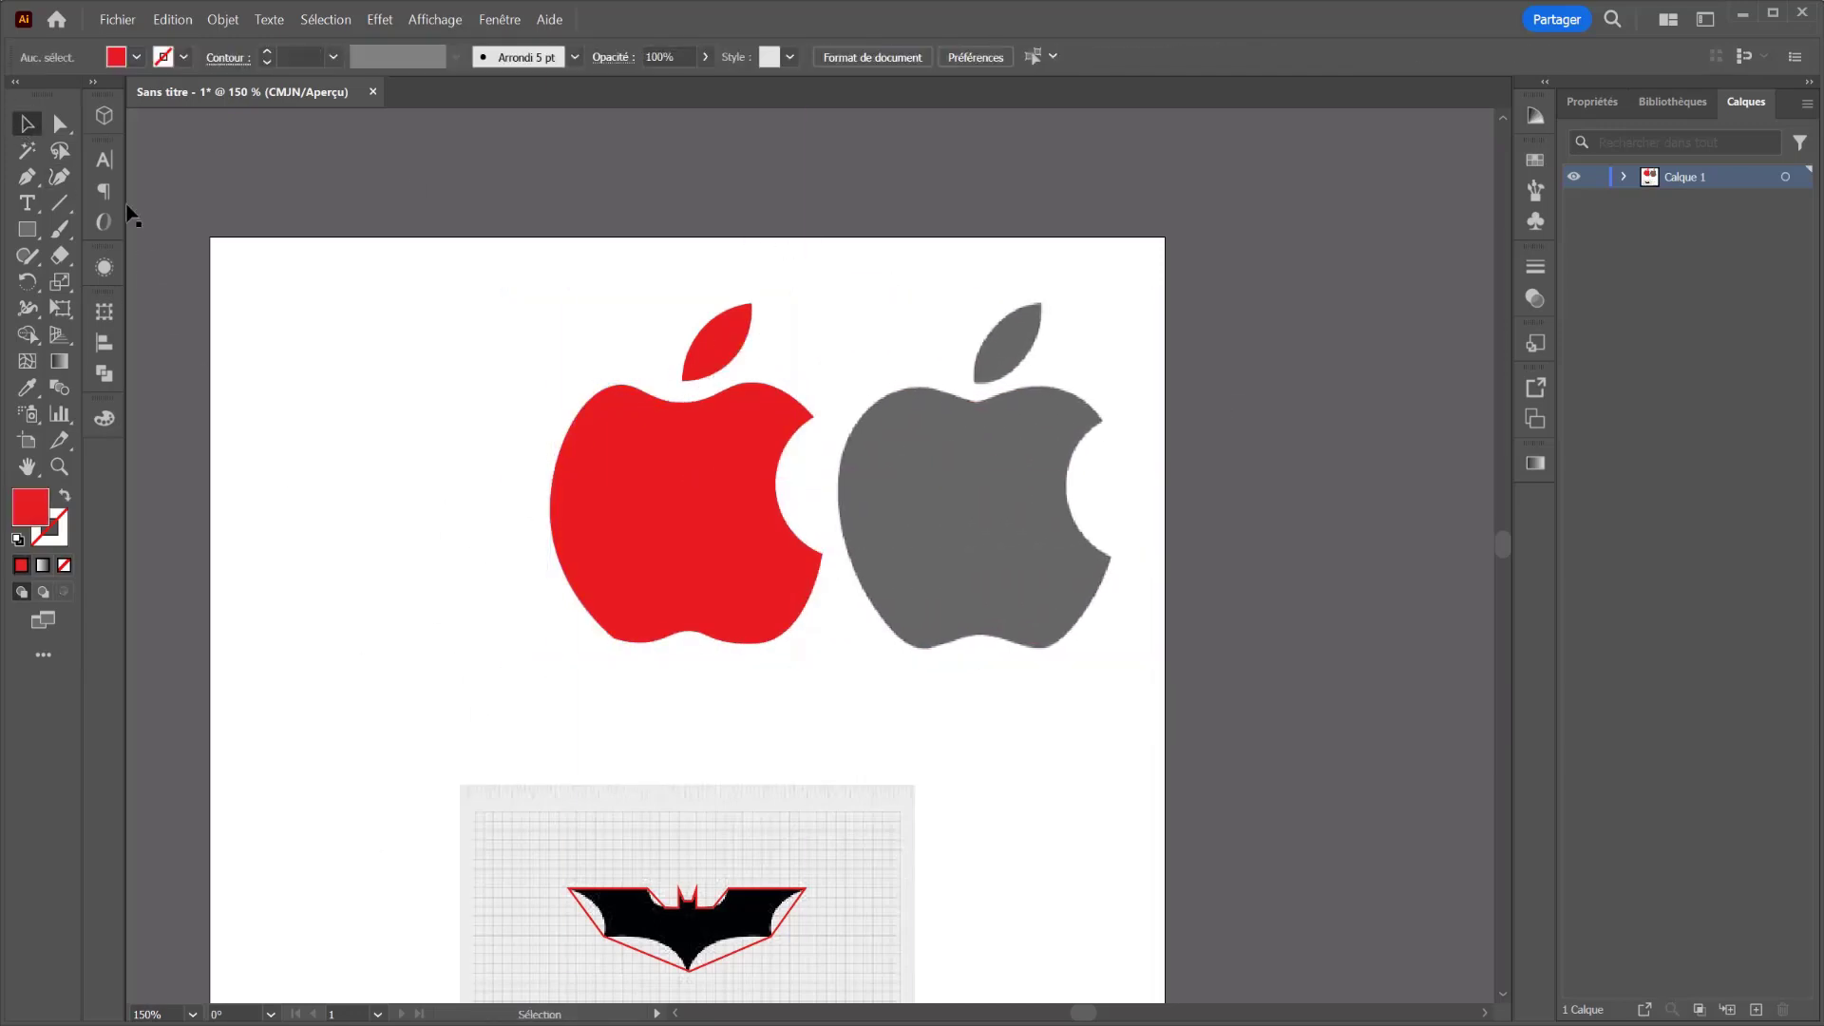
# Step: Tweak the red apple's top-left and left-side anchors with Direct Selection, undoing the last pull
pyautogui.click(59, 124)
pyautogui.click(620, 481)
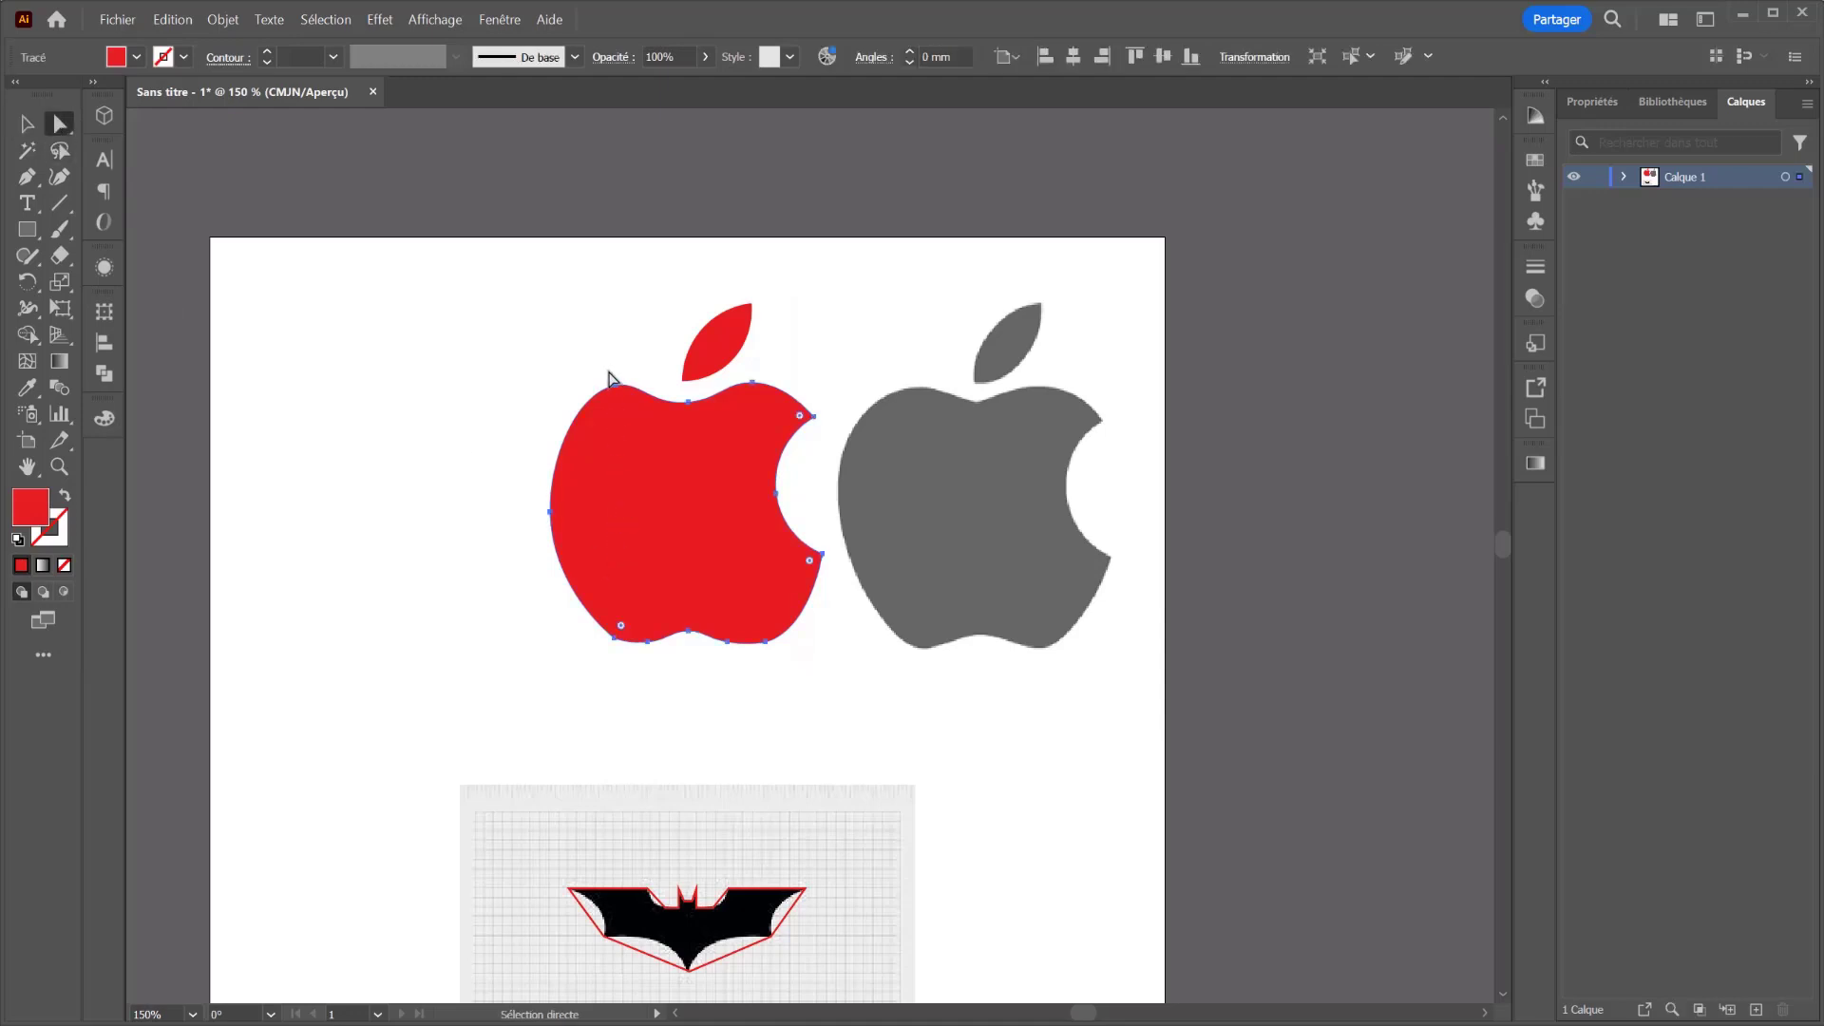
pyautogui.moveTo(613, 386); pyautogui.dragTo(605, 392)
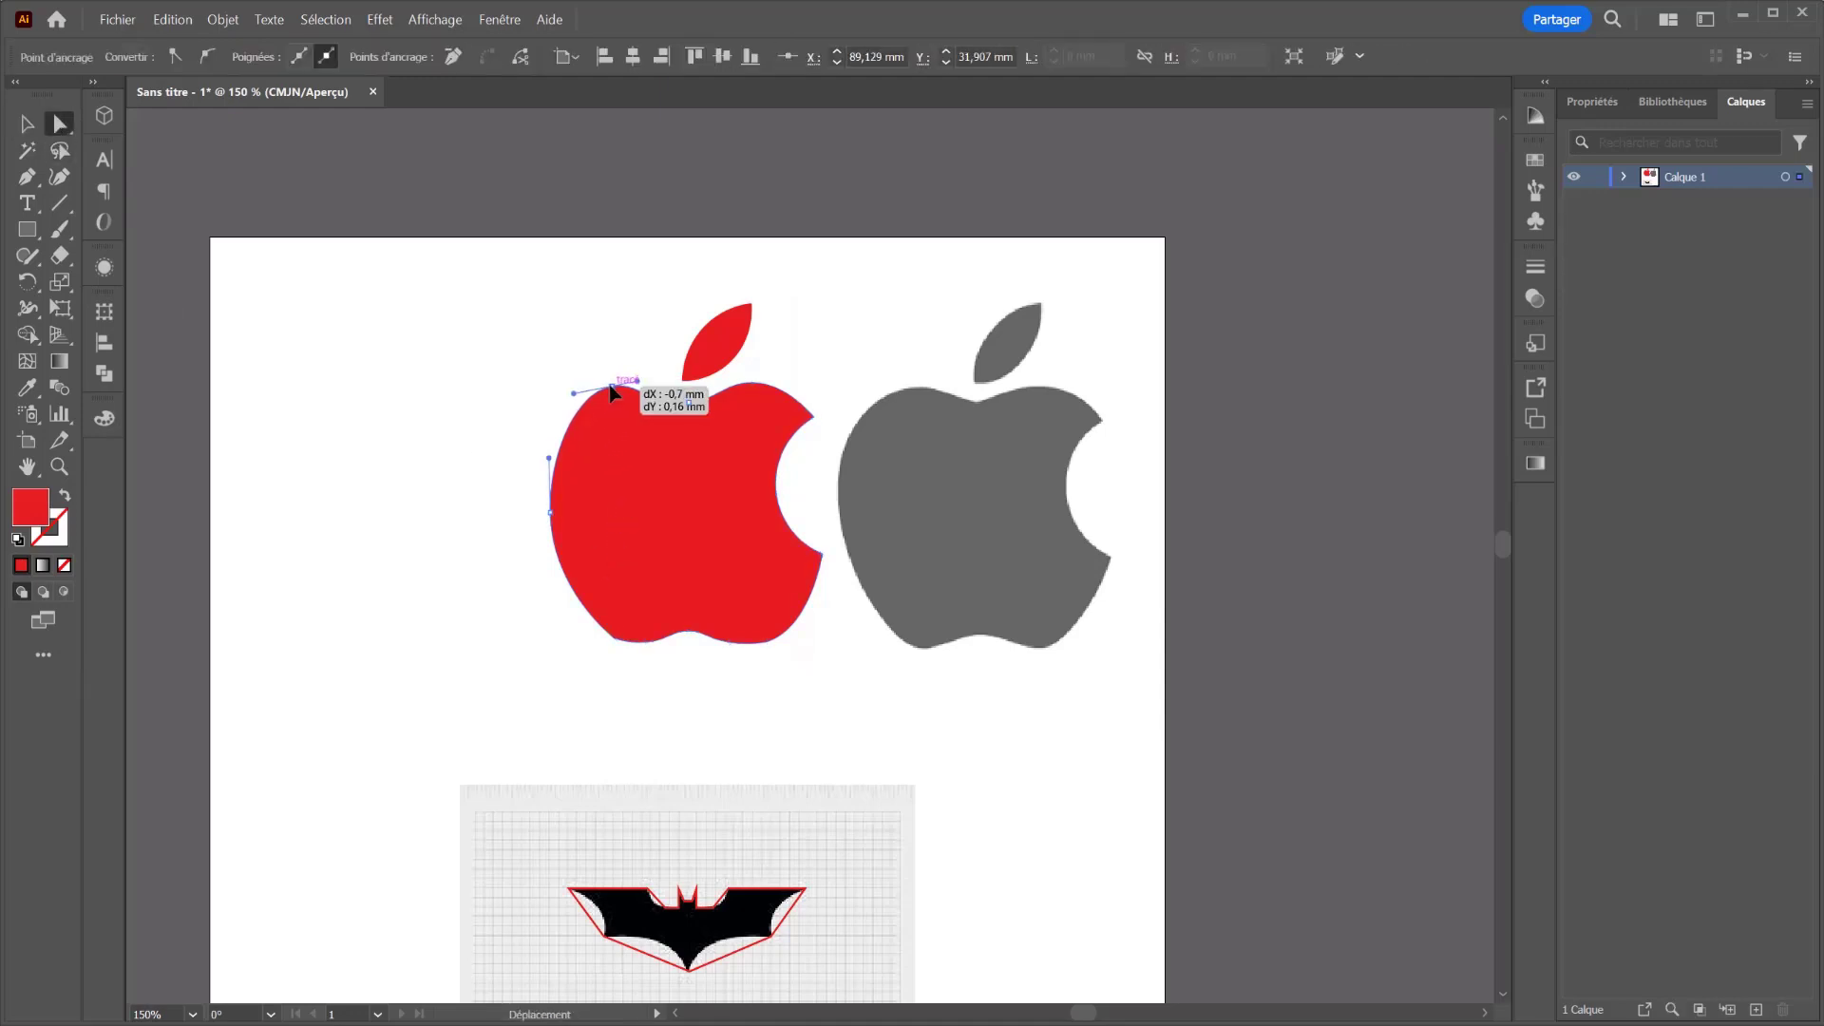
pyautogui.moveTo(605, 391); pyautogui.dragTo(607, 389)
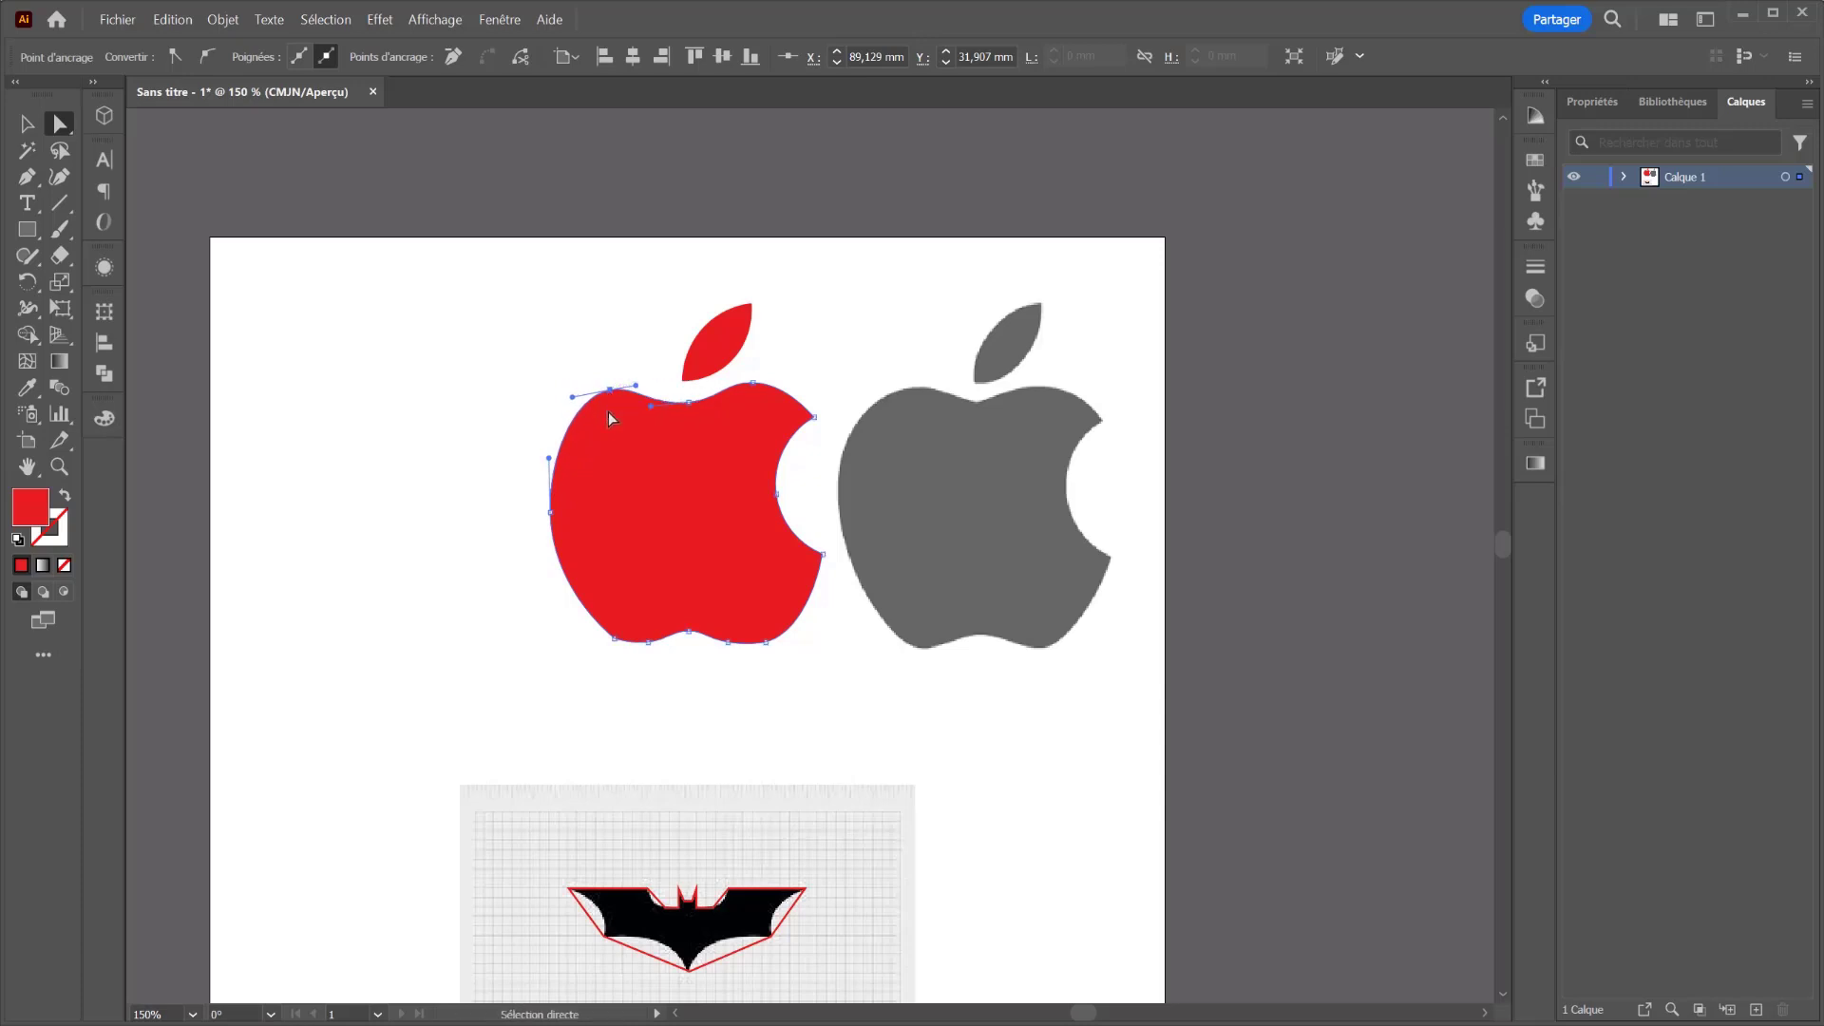
pyautogui.click(582, 403)
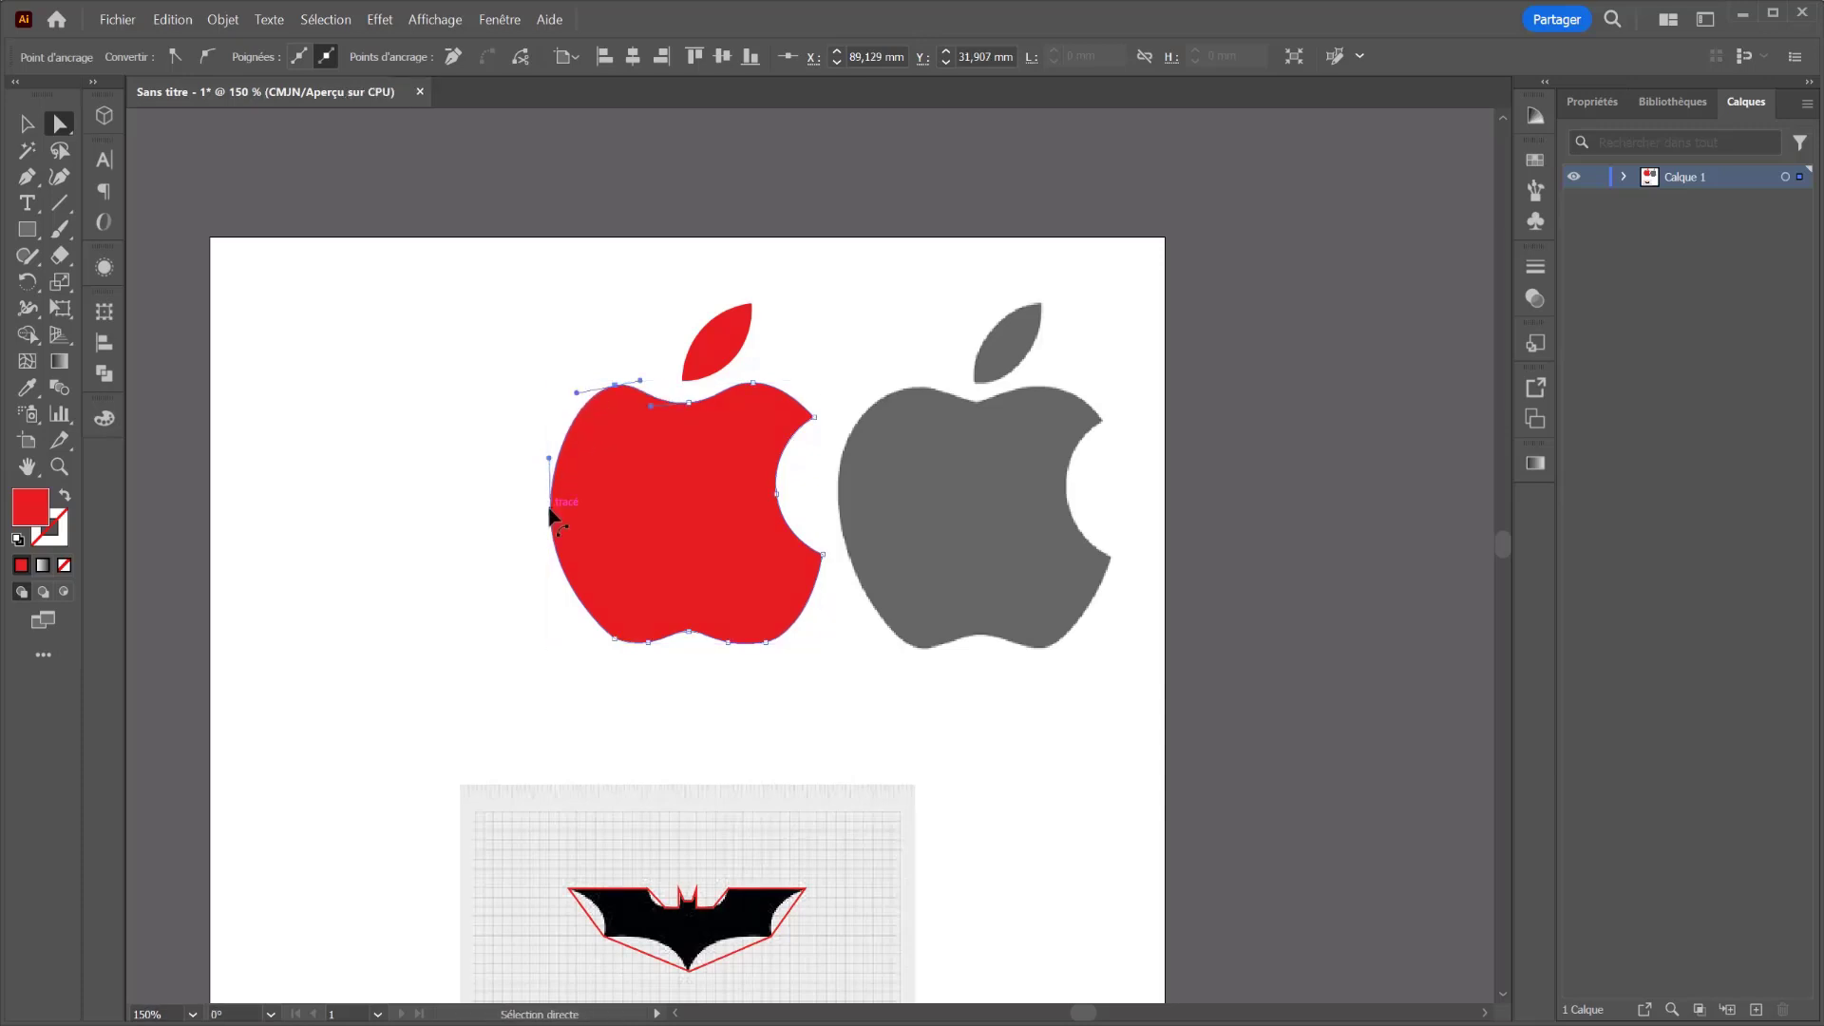
pyautogui.moveTo(550, 515); pyautogui.dragTo(540, 516)
pyautogui.hotkey('ctrl', 'z')
pyautogui.scroll(-3, 465, 736)
pyautogui.scroll(-2, 472, 753)
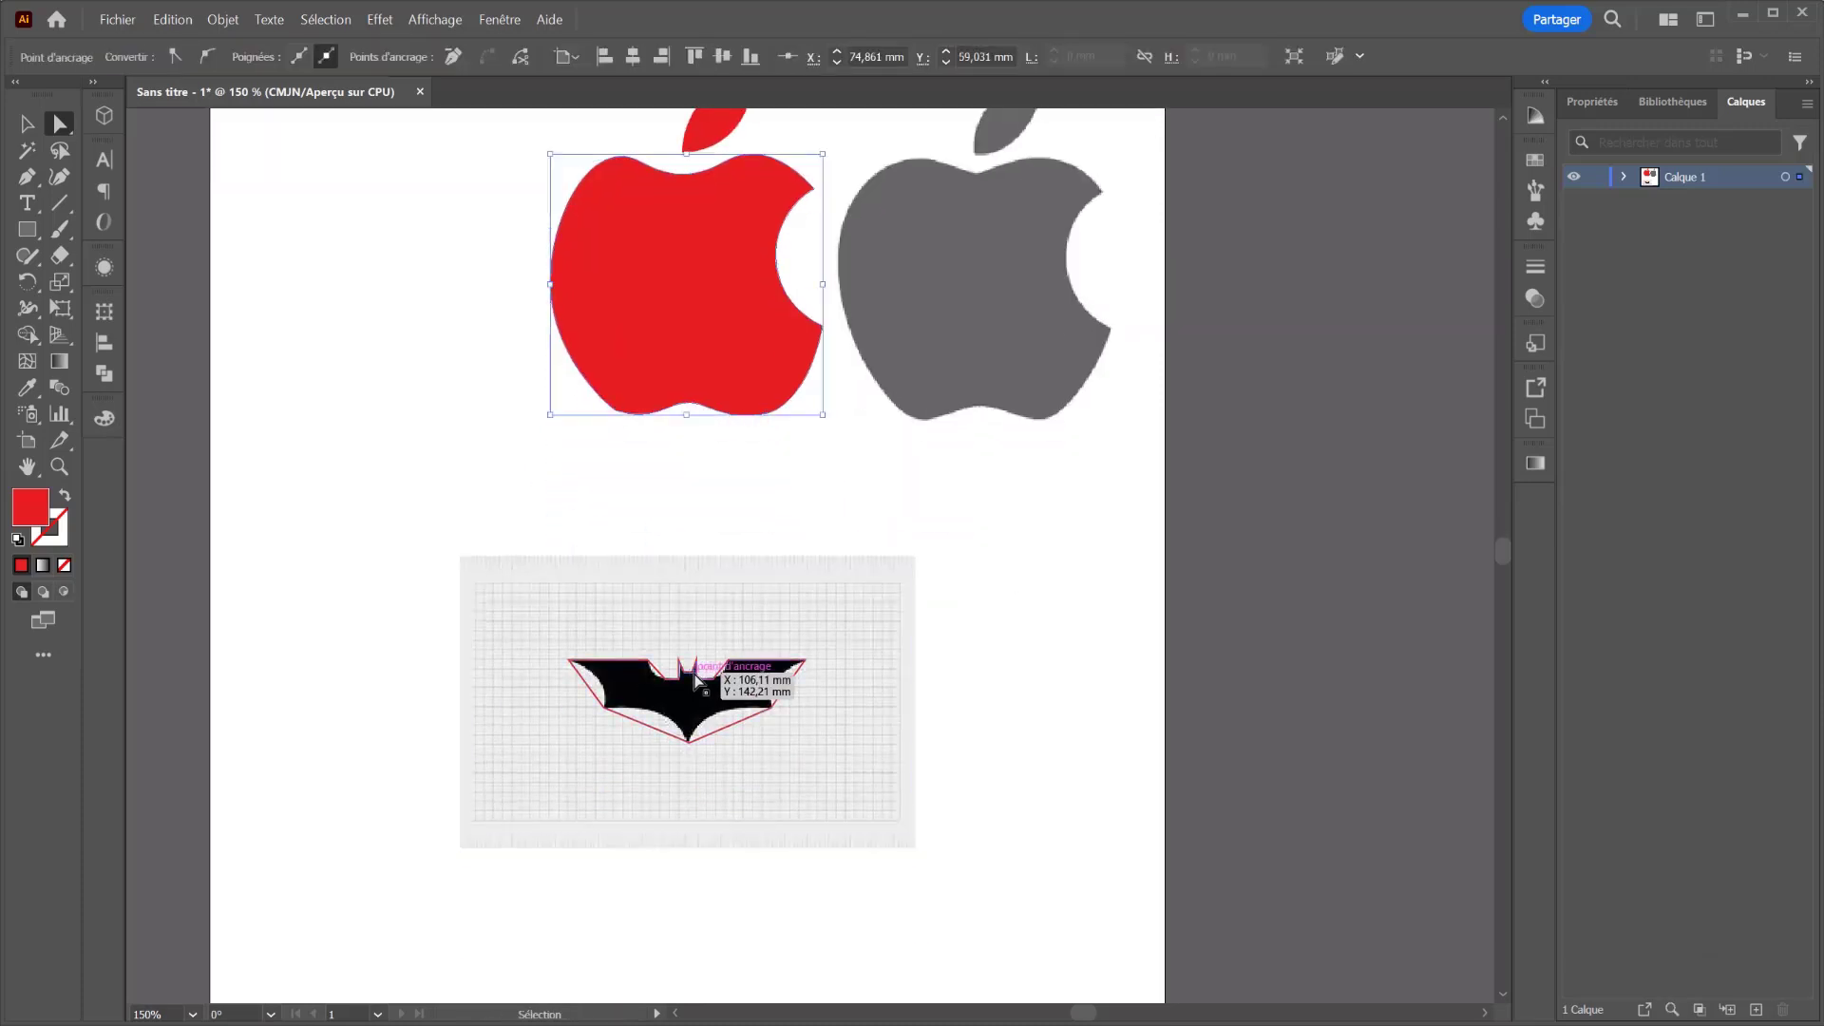
# Step: Zoom in on the red bat outline and select it for Curvature tool editing
pyautogui.hotkey('ctrl', '+')
pyautogui.hotkey('ctrl', '+')
pyautogui.moveTo(744, 732)
pyautogui.mouseDown()
pyautogui.moveTo(358, 768)
pyautogui.moveTo(631, 706)
pyautogui.mouseUp()
pyautogui.click(679, 646)
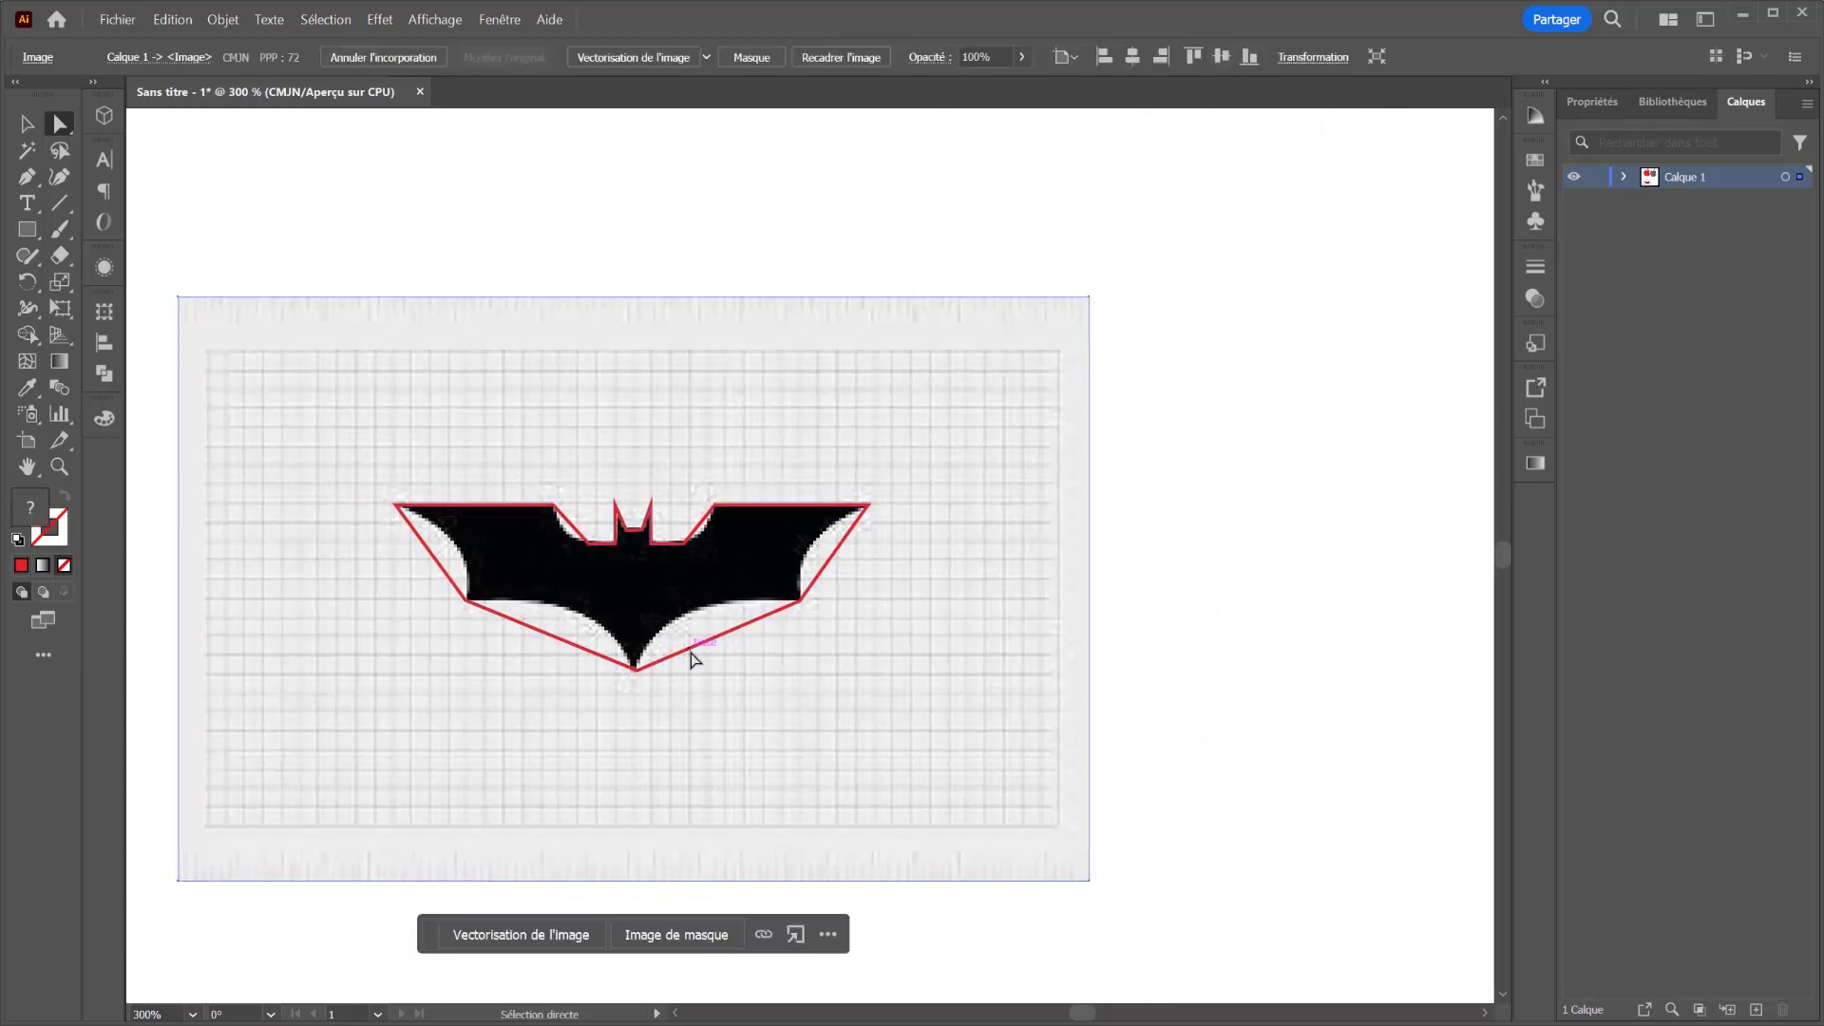
pyautogui.click(692, 657)
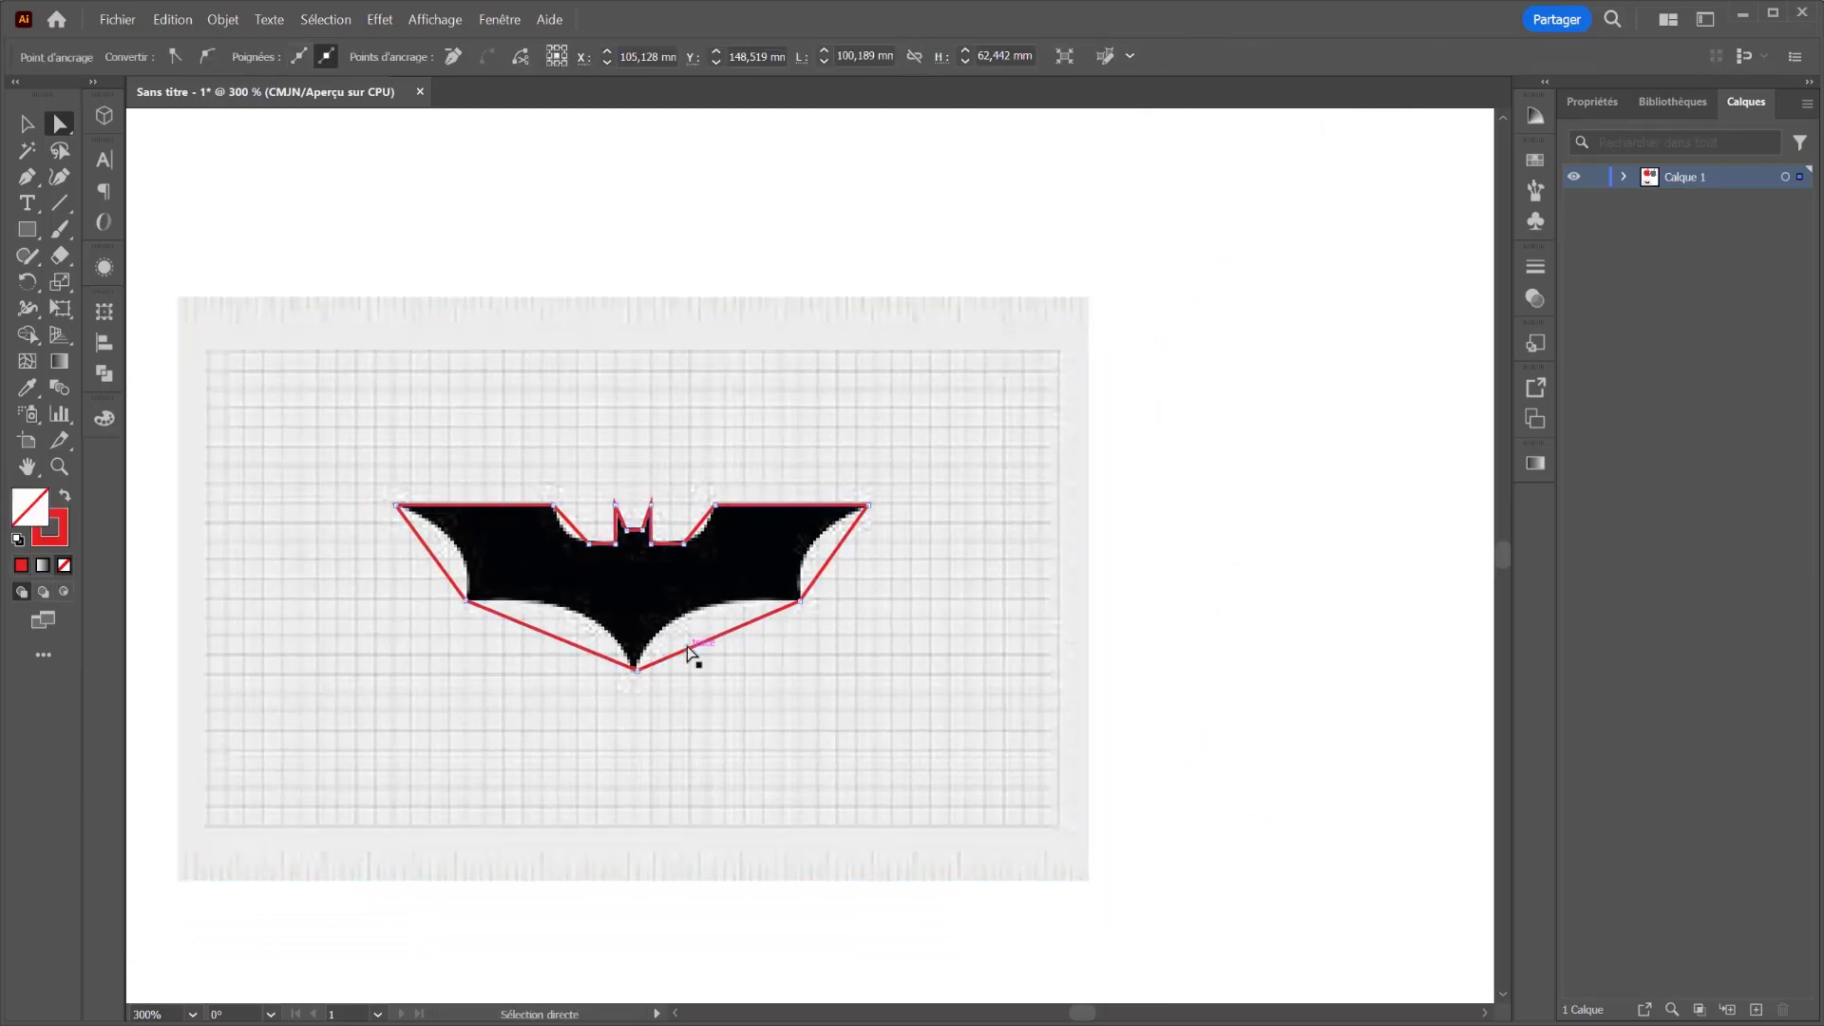
pyautogui.click(59, 177)
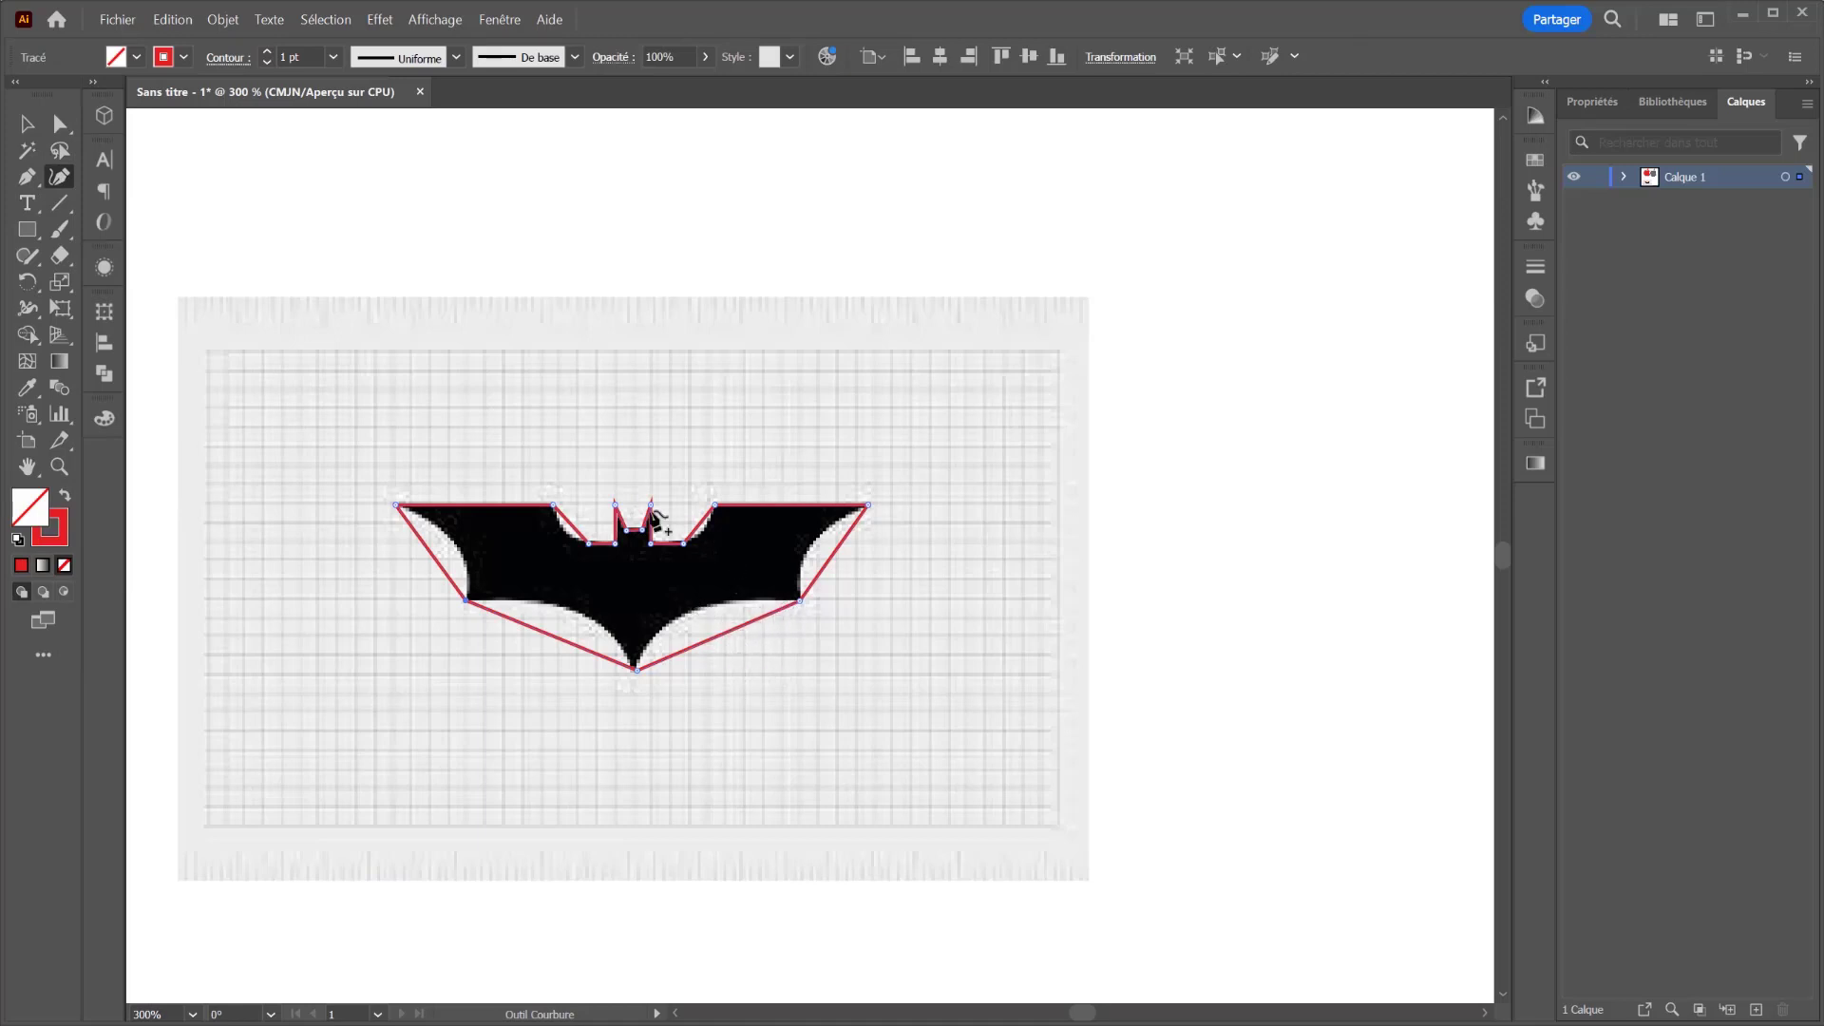
# Step: Smooth the top-left ear segment, undoing trial curves on the wing corners
pyautogui.doubleClick(554, 504)
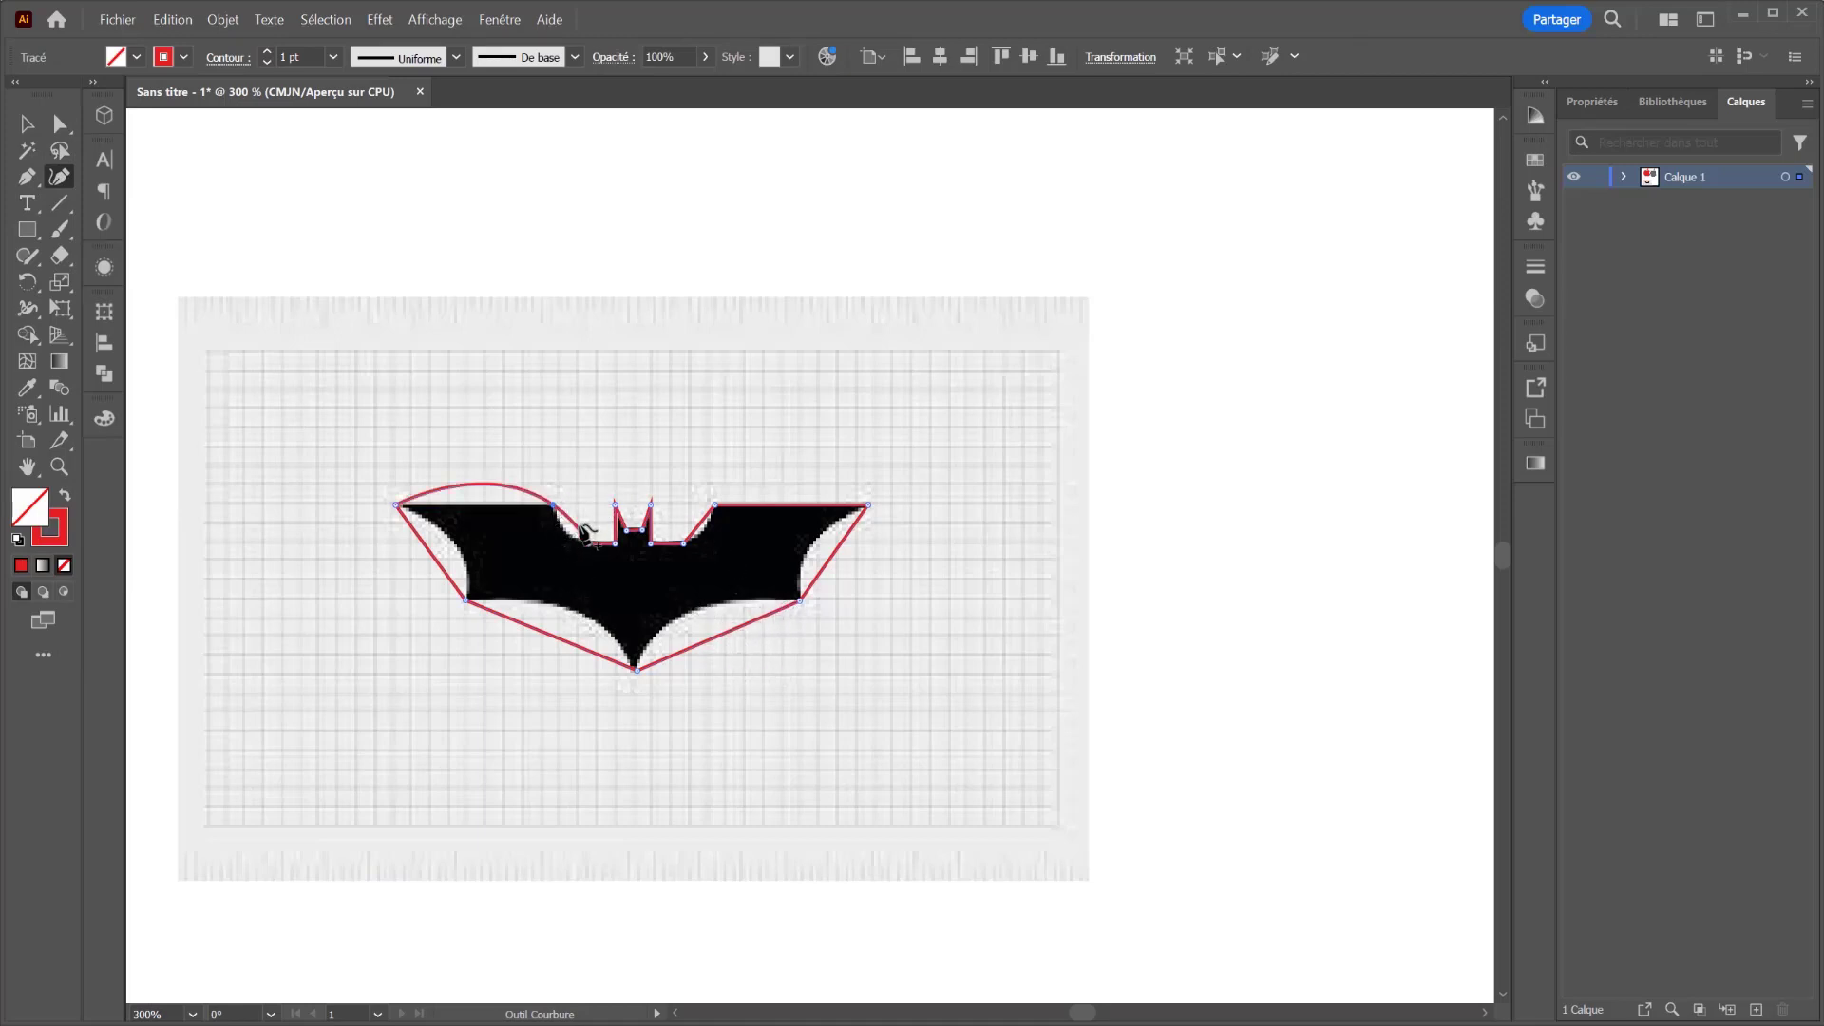
pyautogui.hotkey('ctrl', 'z')
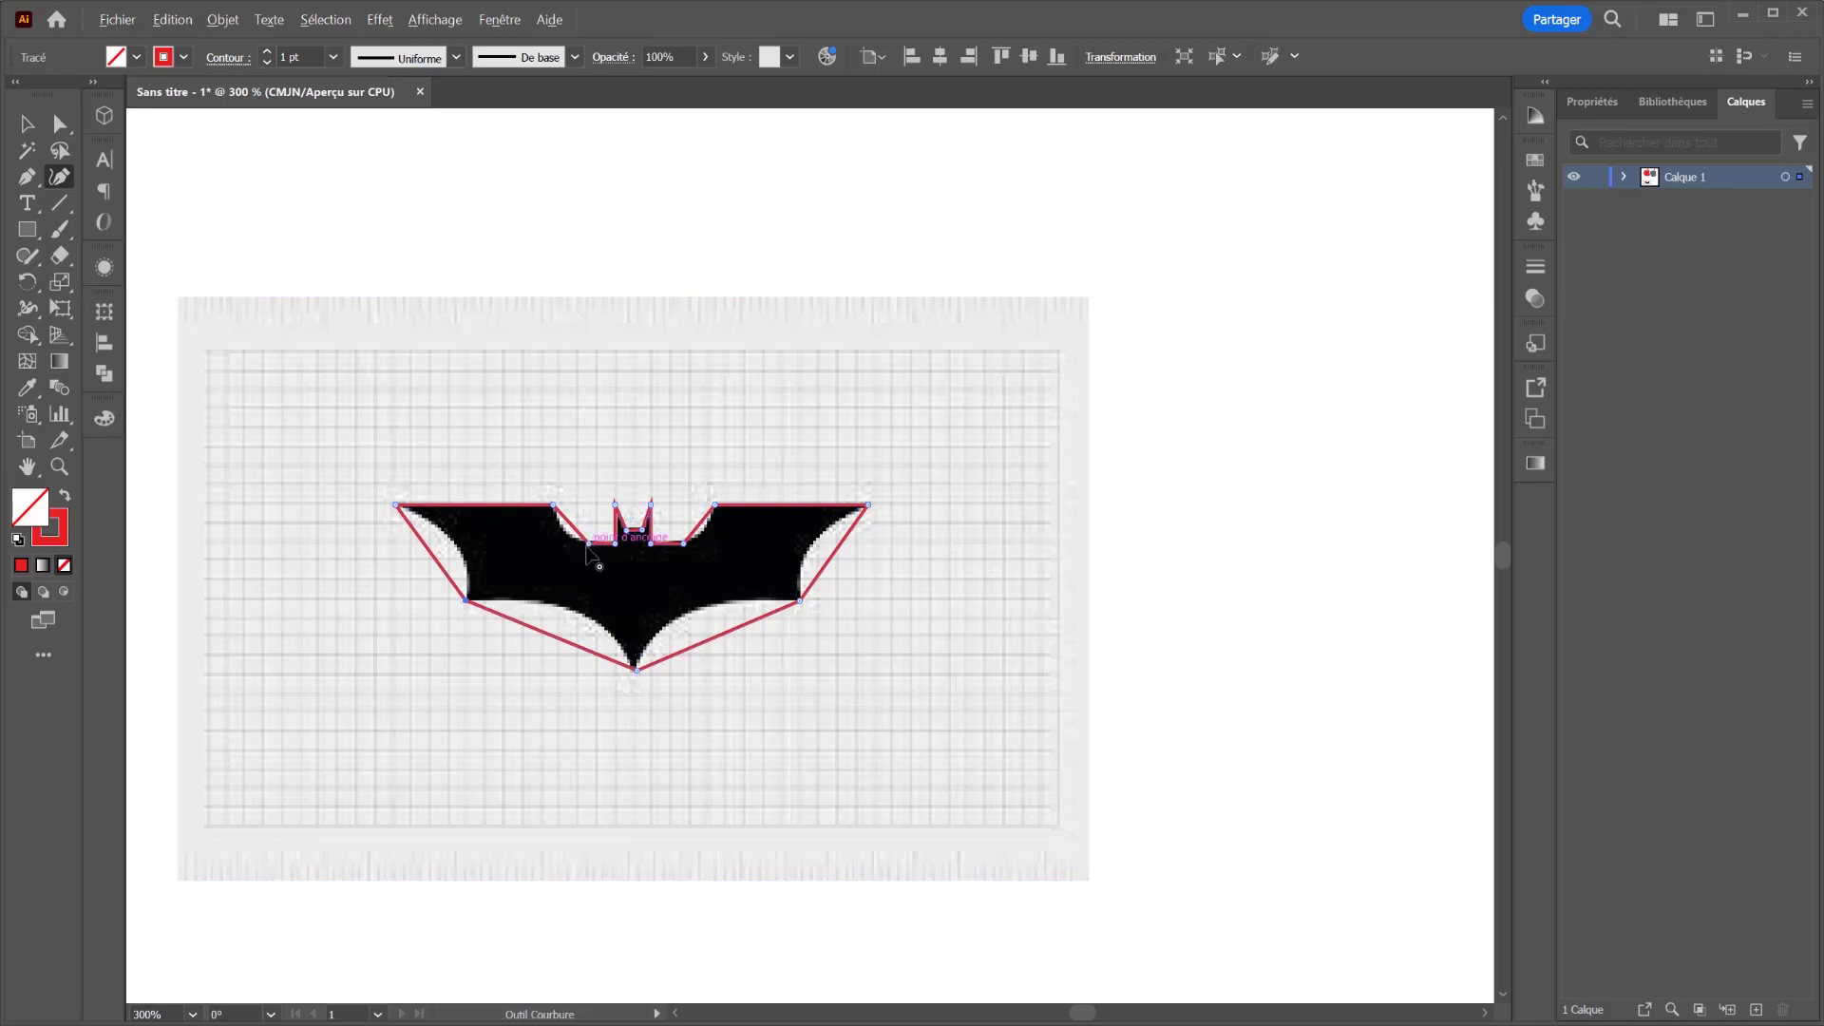
pyautogui.doubleClick(589, 544)
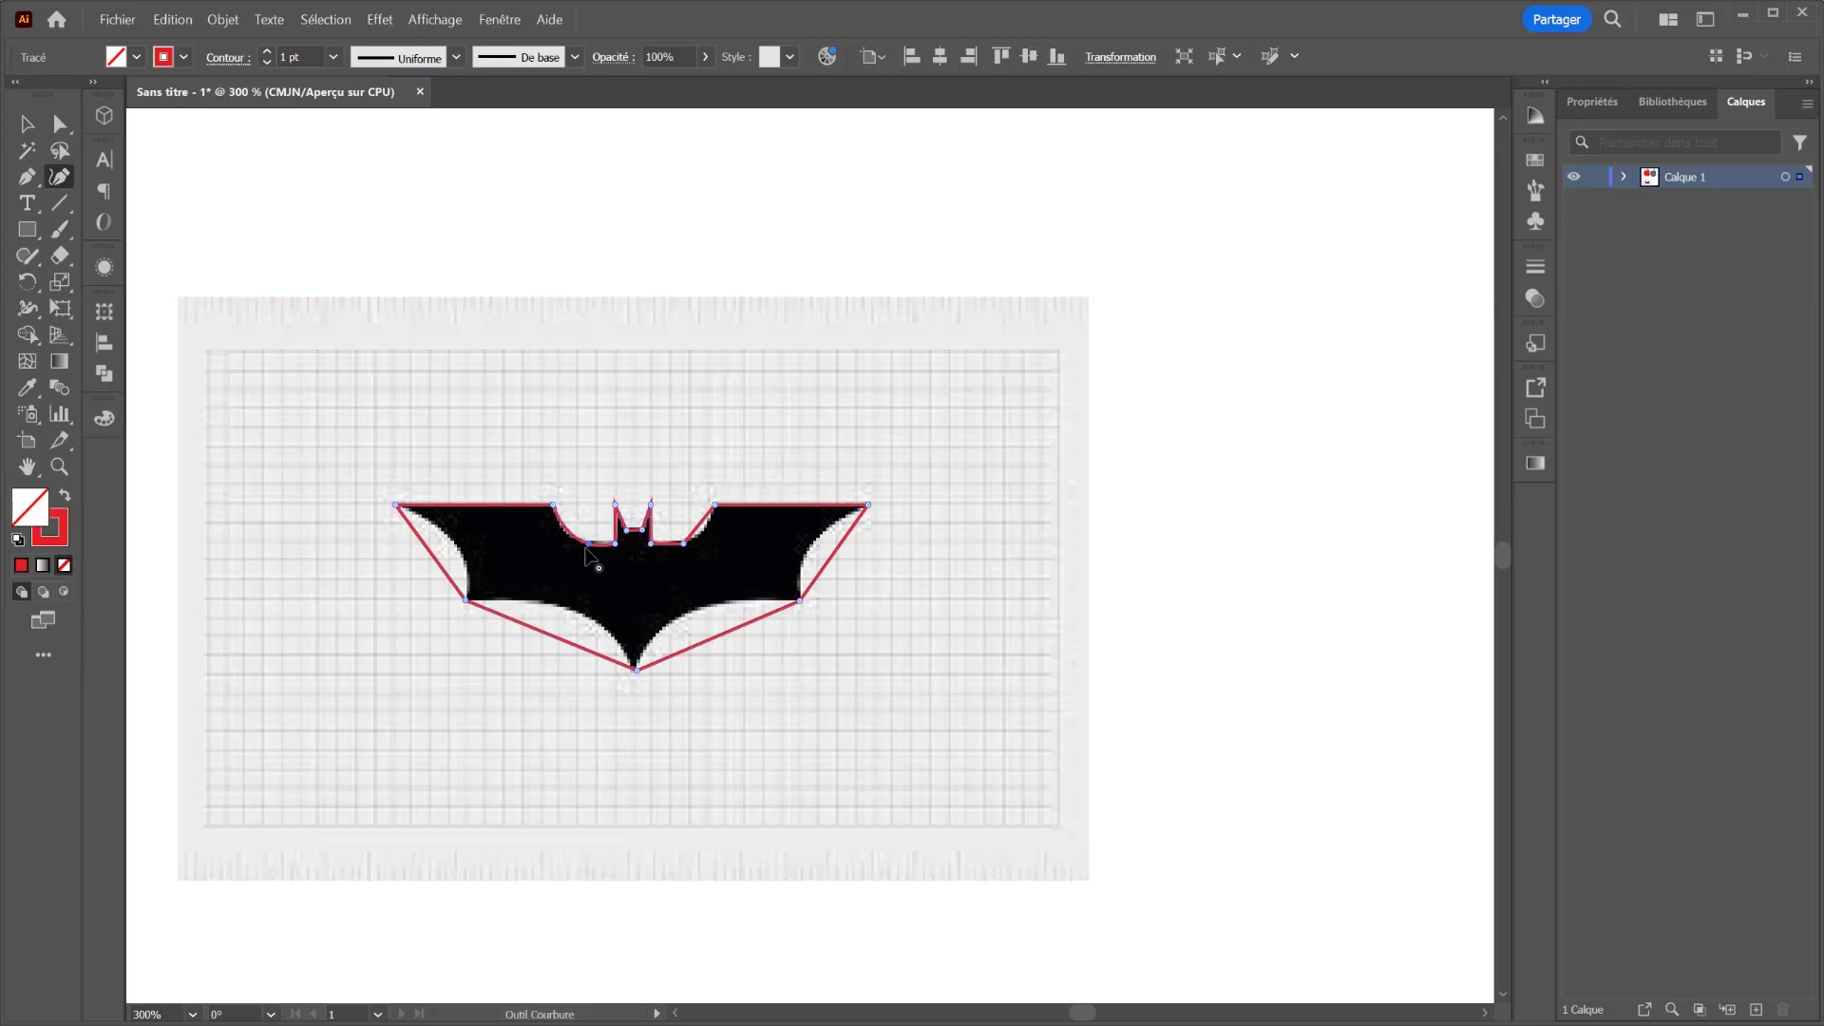
pyautogui.doubleClick(465, 600)
pyautogui.hotkey('ctrl', 'z')
pyautogui.doubleClick(395, 505)
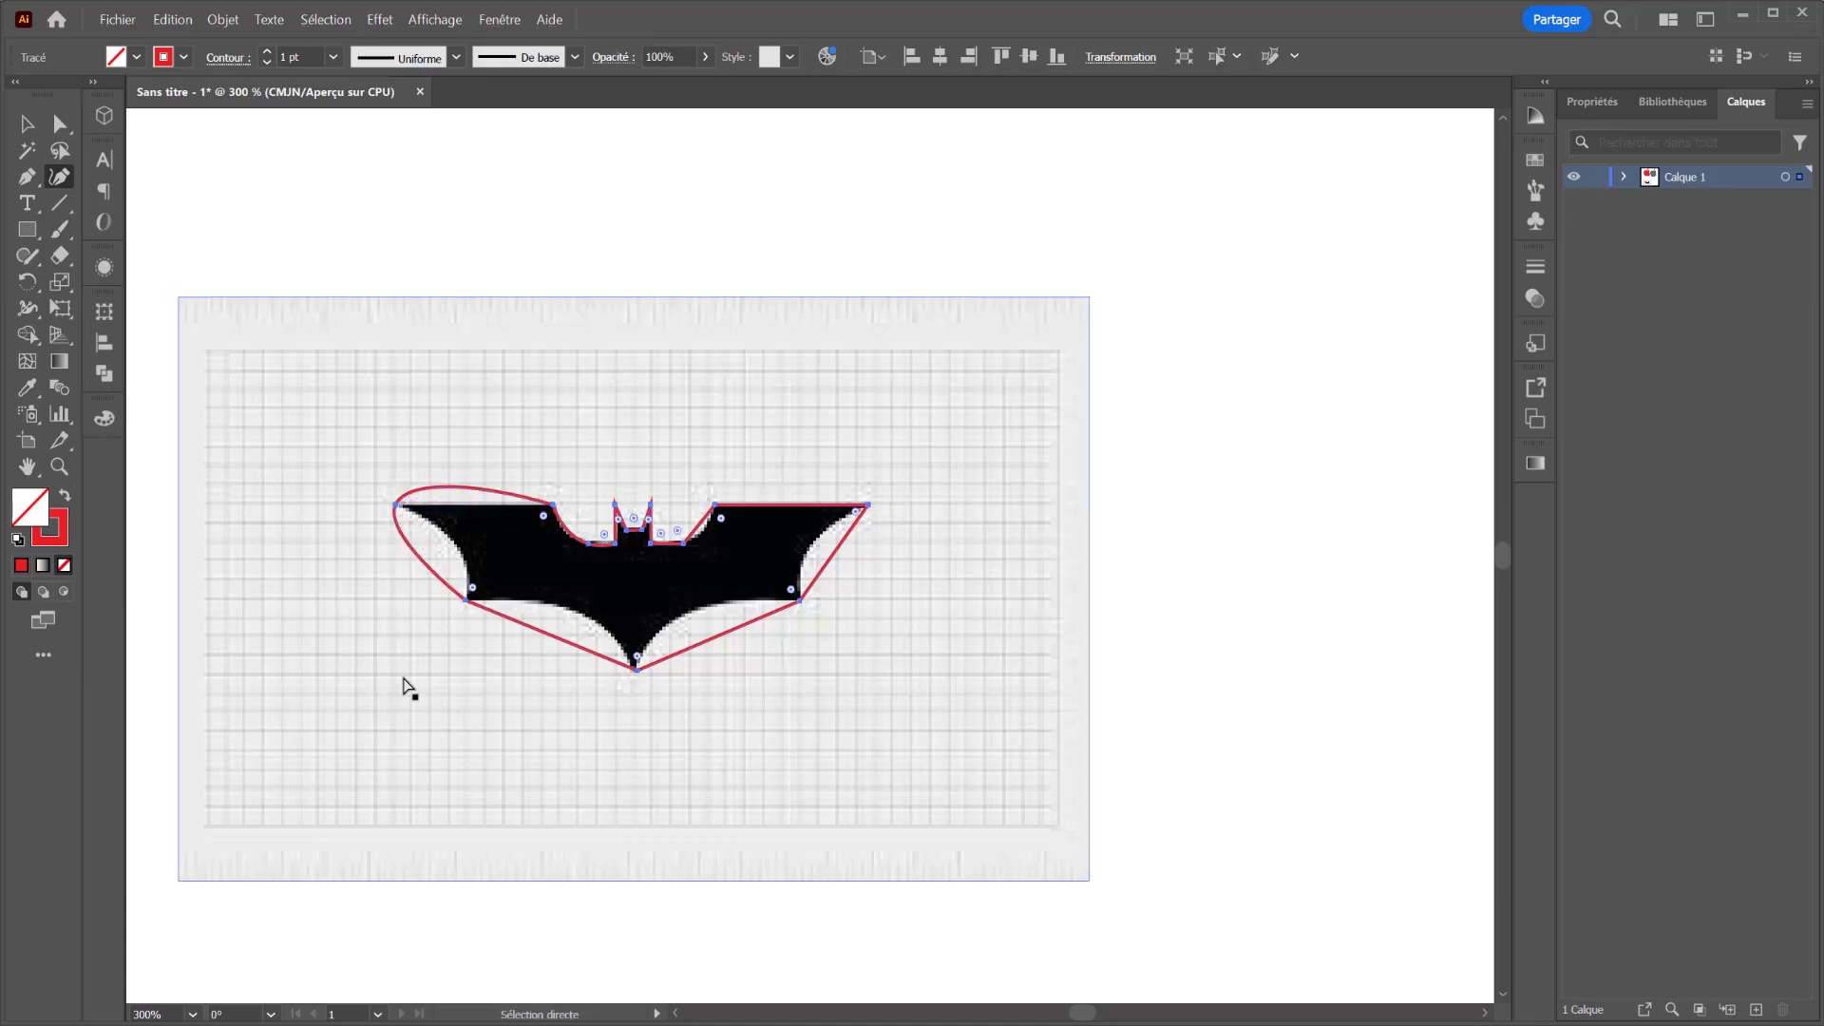
pyautogui.hotkey('ctrl', 'z')
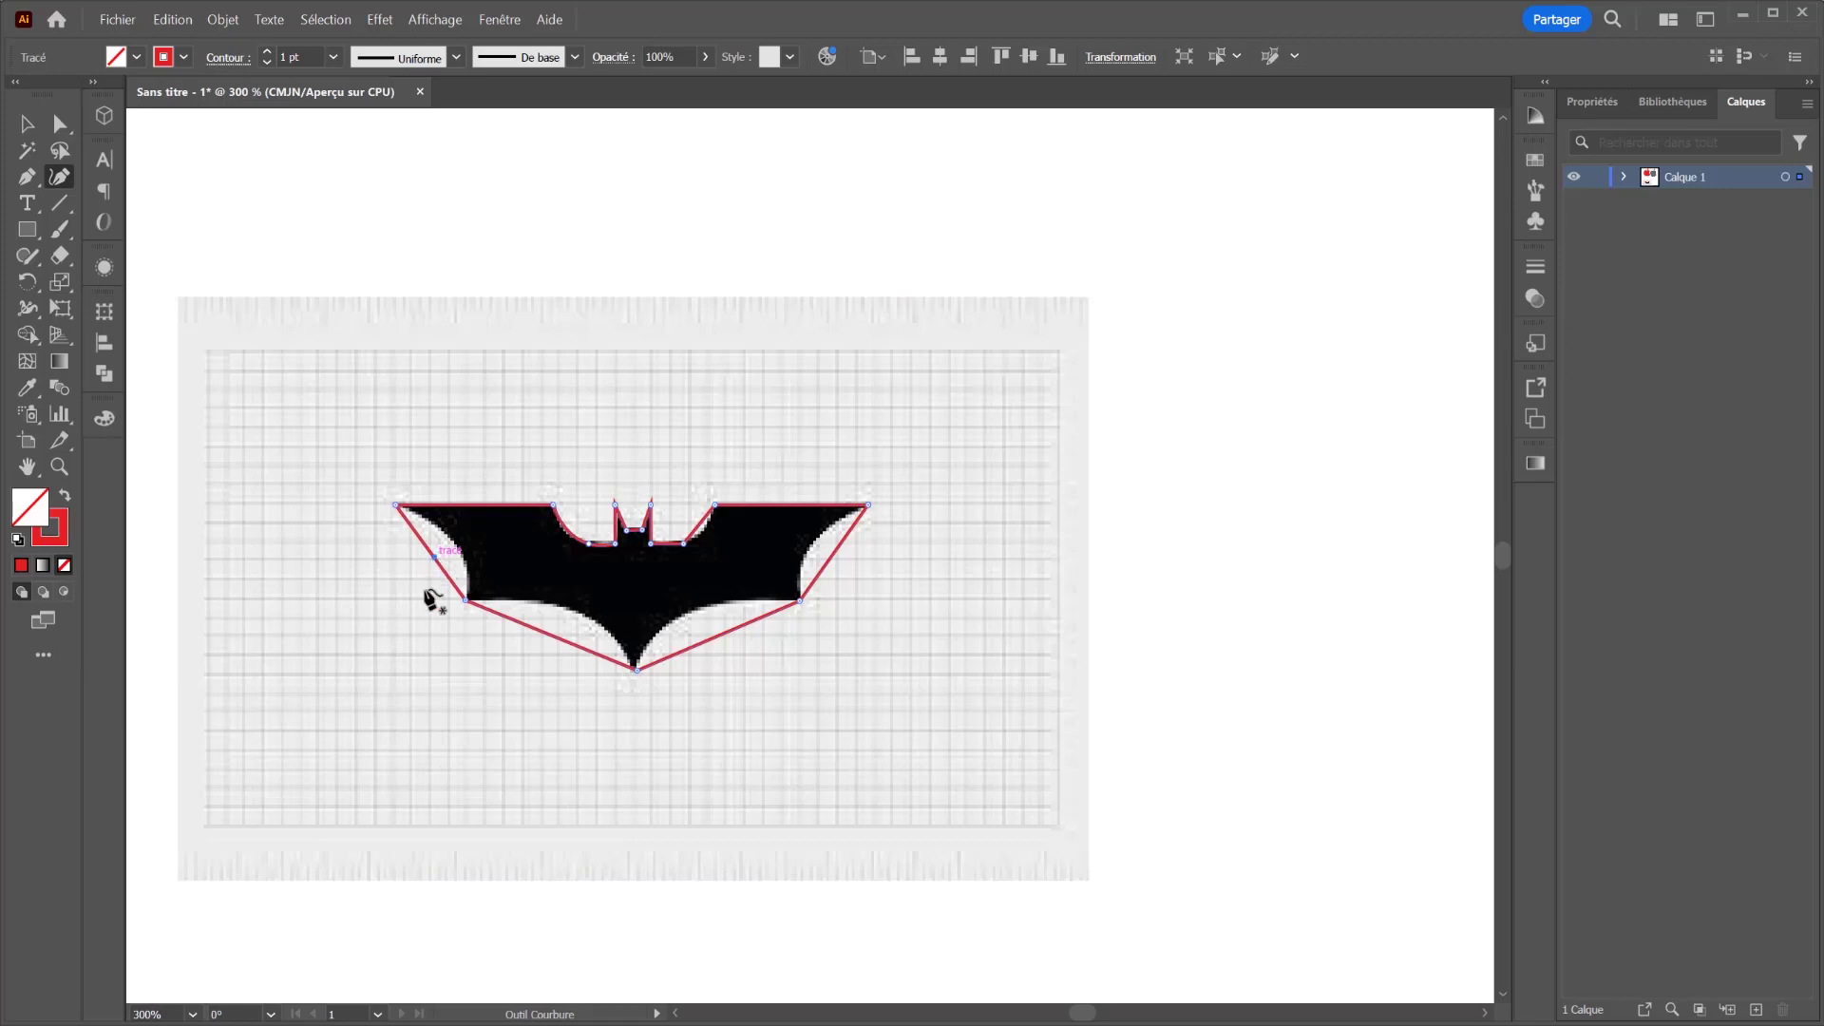
# Step: Bend the left, lower and right wing segments into curves following the Batman edges
pyautogui.click(434, 558)
pyautogui.moveTo(434, 558); pyautogui.dragTo(458, 548)
pyautogui.moveTo(560, 637); pyautogui.dragTo(588, 623)
pyautogui.moveTo(587, 615); pyautogui.dragTo(596, 623)
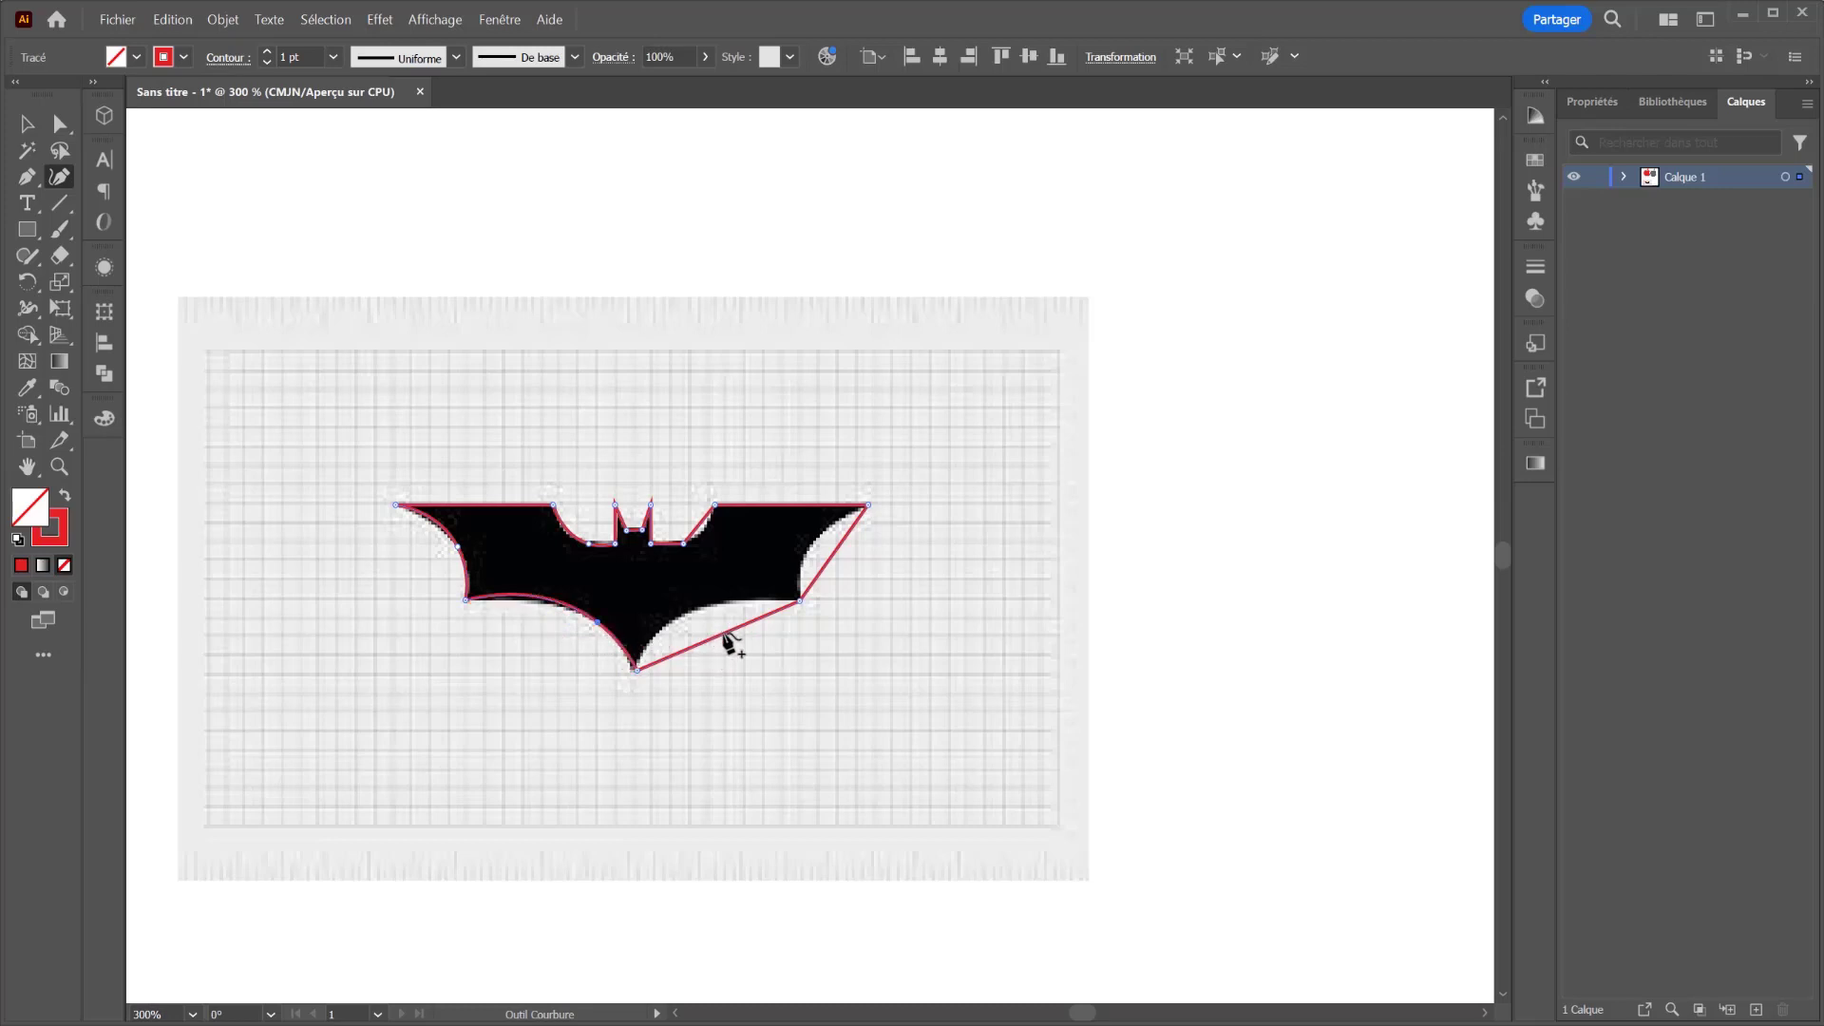
pyautogui.moveTo(720, 634); pyautogui.dragTo(691, 609)
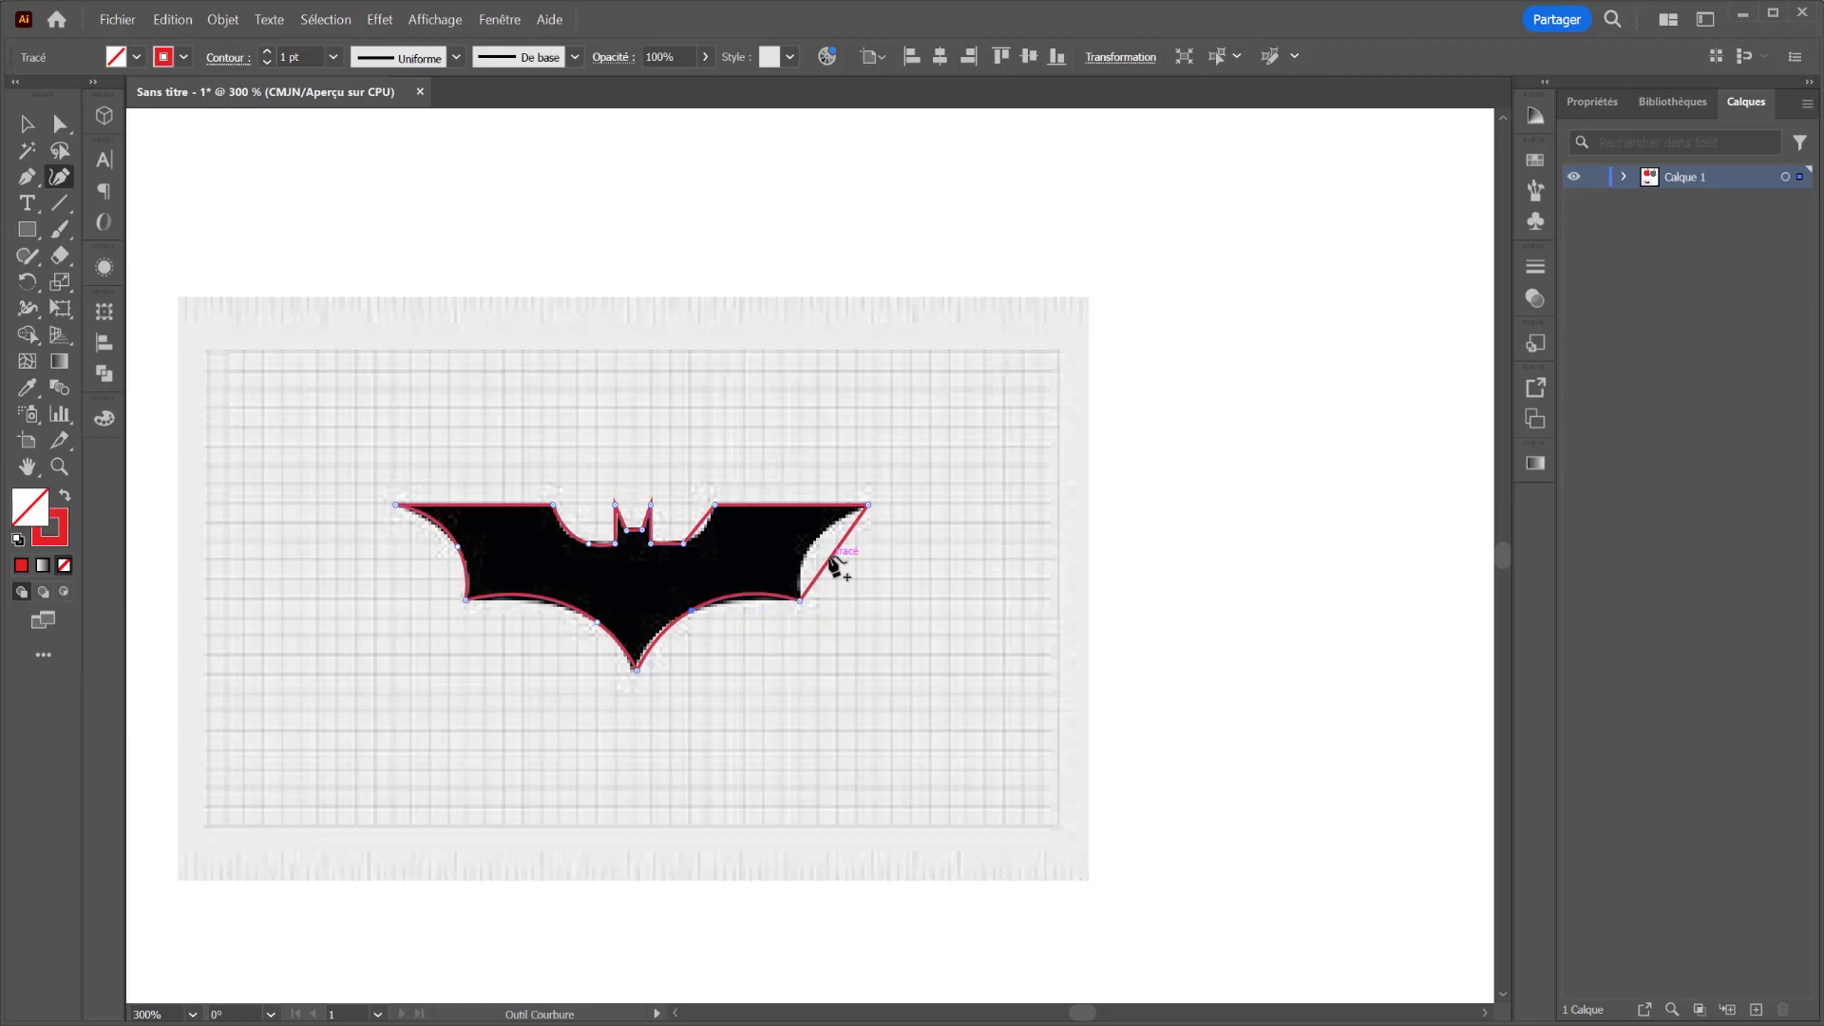
pyautogui.moveTo(832, 561); pyautogui.dragTo(811, 549)
pyautogui.doubleClick(684, 544)
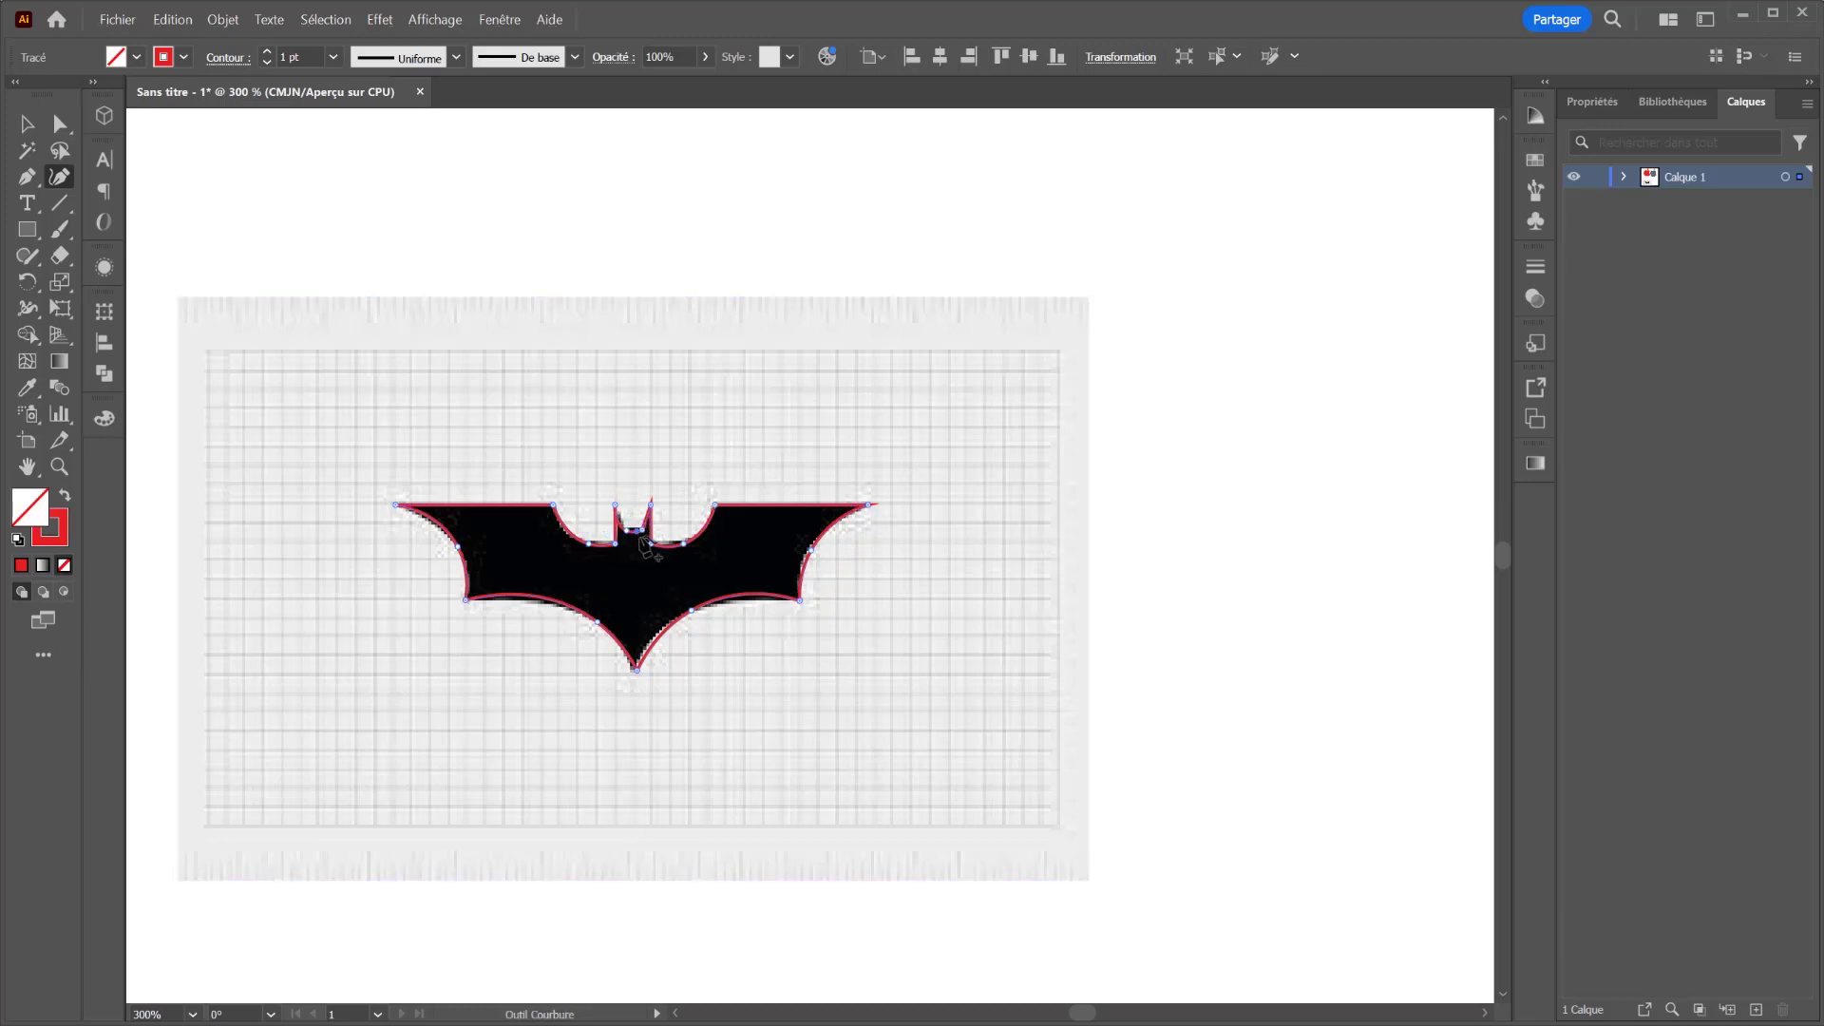
pyautogui.moveTo(642, 539); pyautogui.dragTo(636, 533)
# Step: Fill the bat red and move it off the black Batman template to the right
pyautogui.click(65, 496)
pyautogui.click(26, 123)
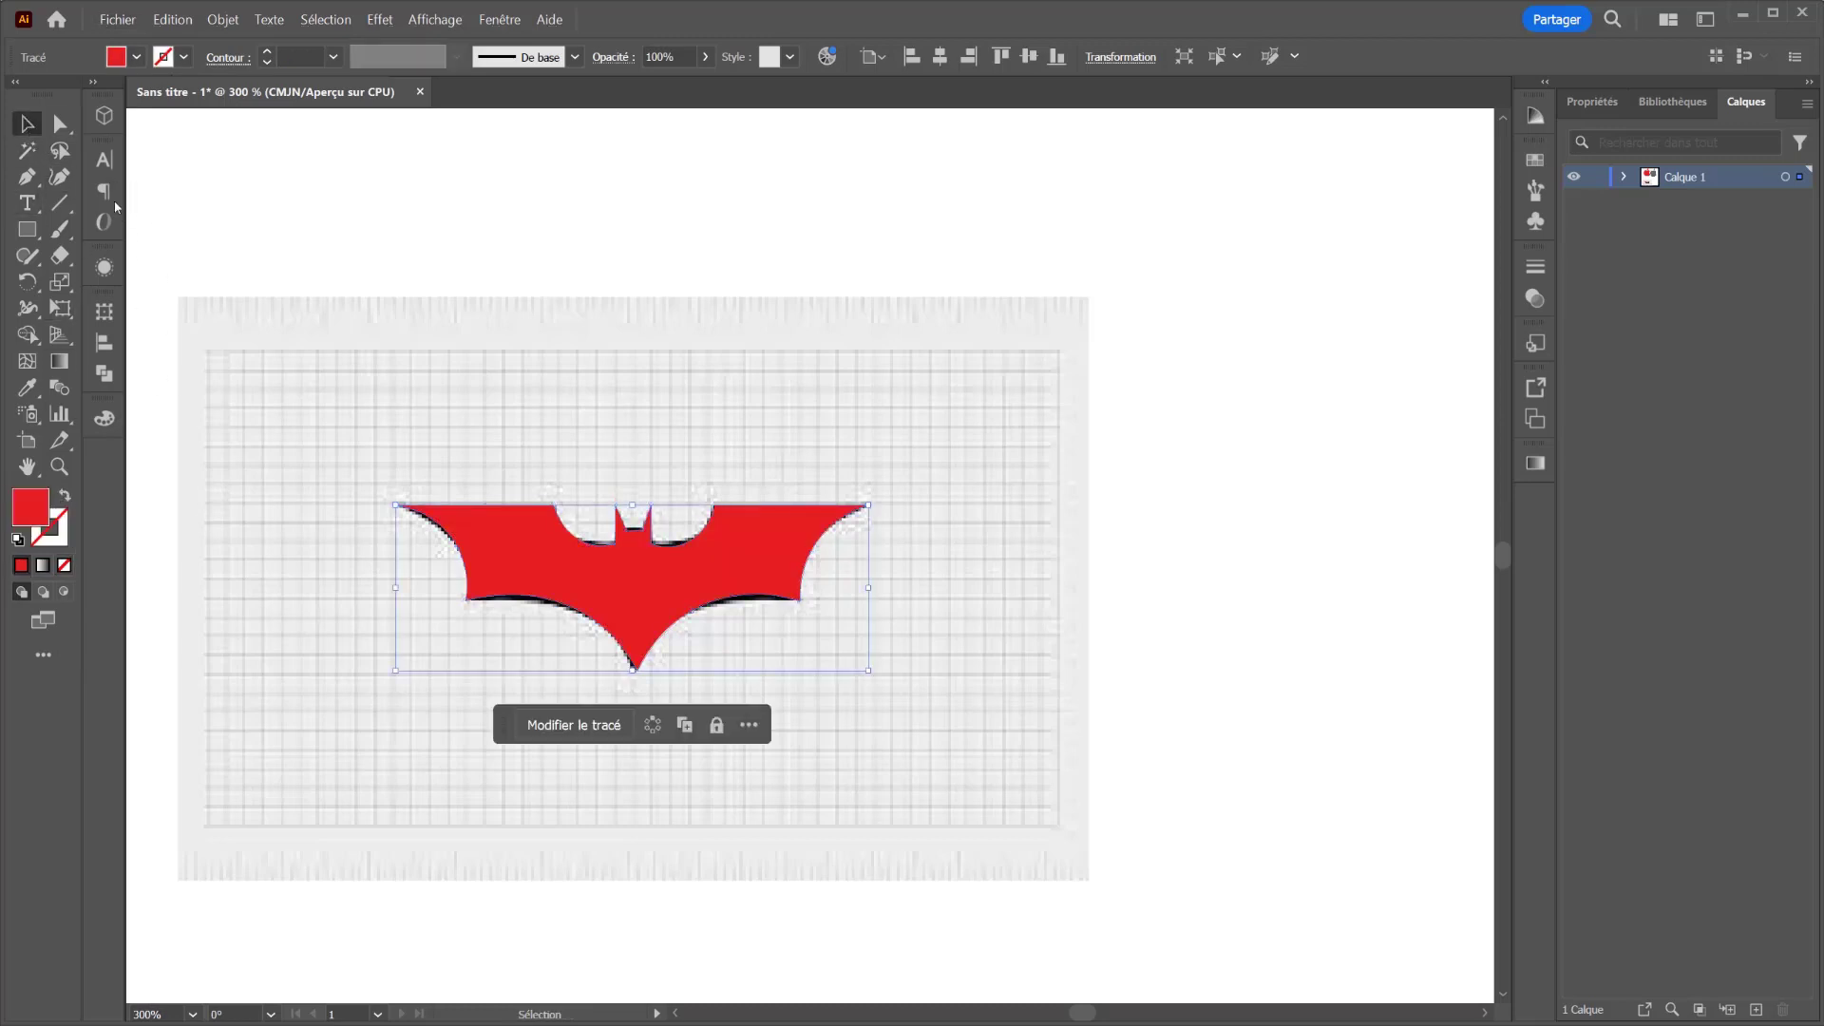
pyautogui.moveTo(591, 579); pyautogui.dragTo(1150, 579)
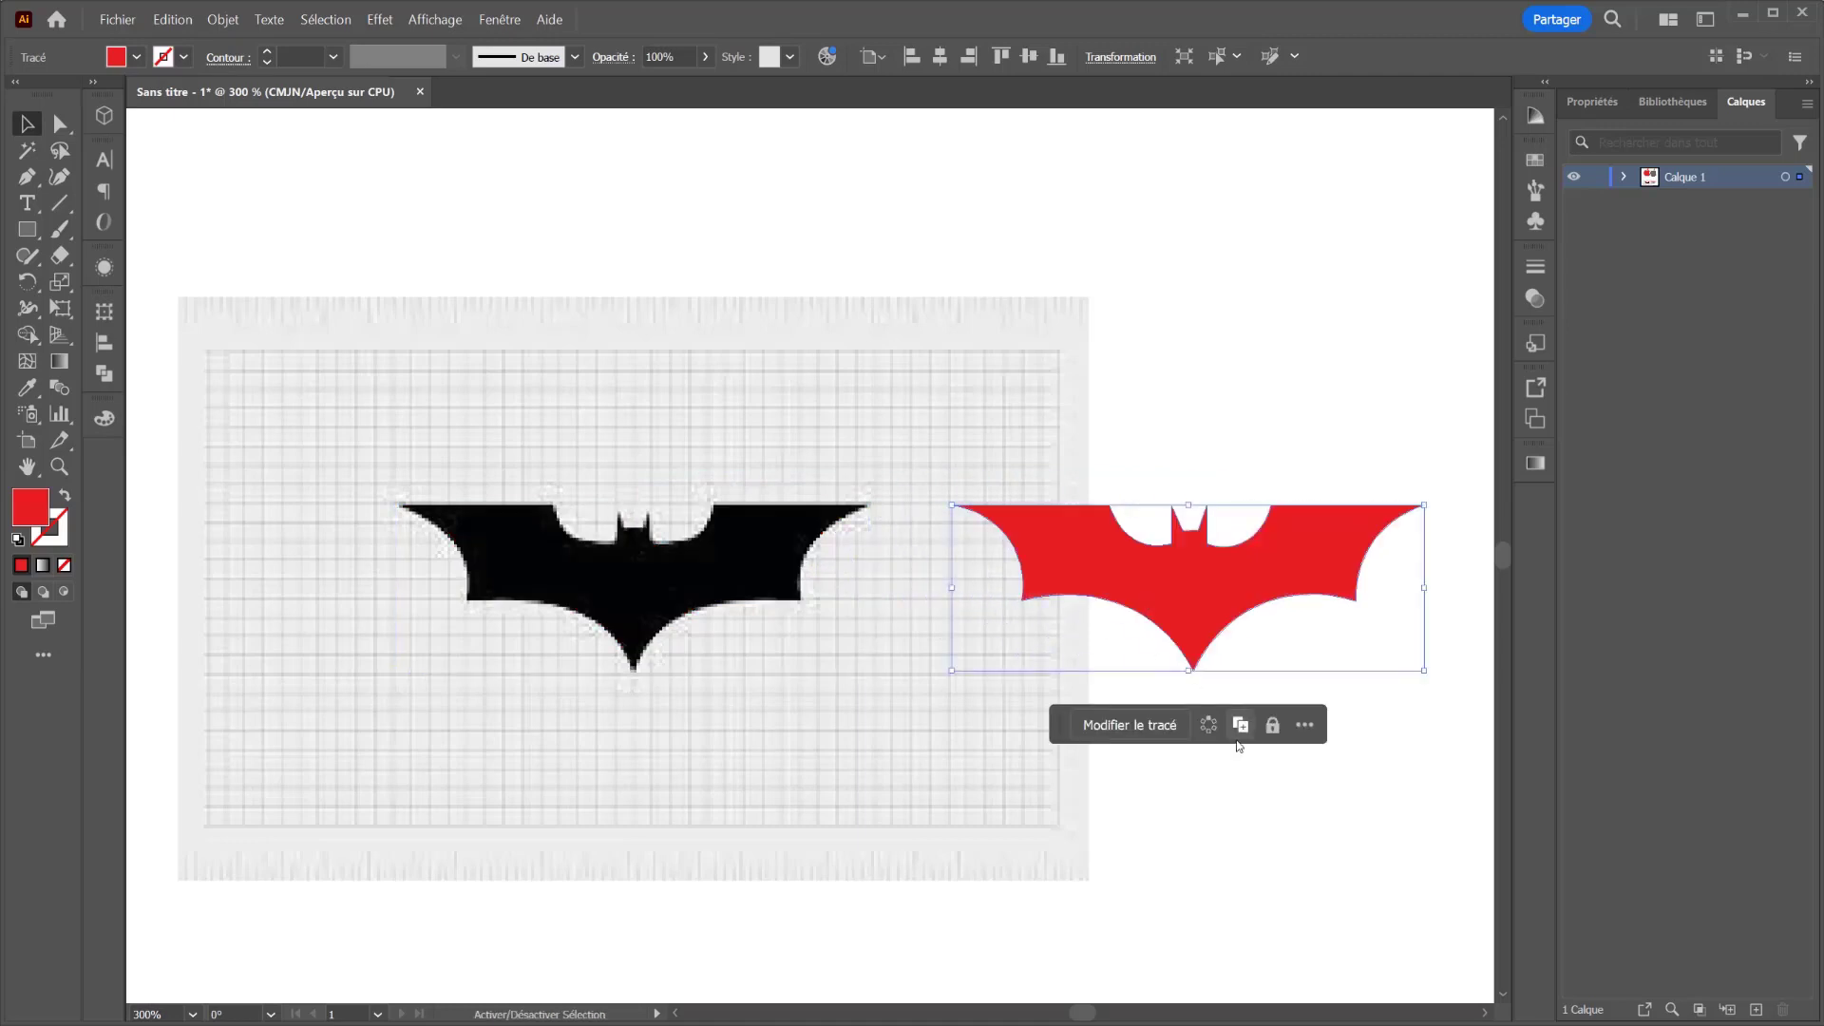
pyautogui.click(1305, 831)
# Step: Move the Batman image and red bat up below the apples, nudging them side by side
pyautogui.moveTo(1233, 887); pyautogui.dragTo(1095, 875)
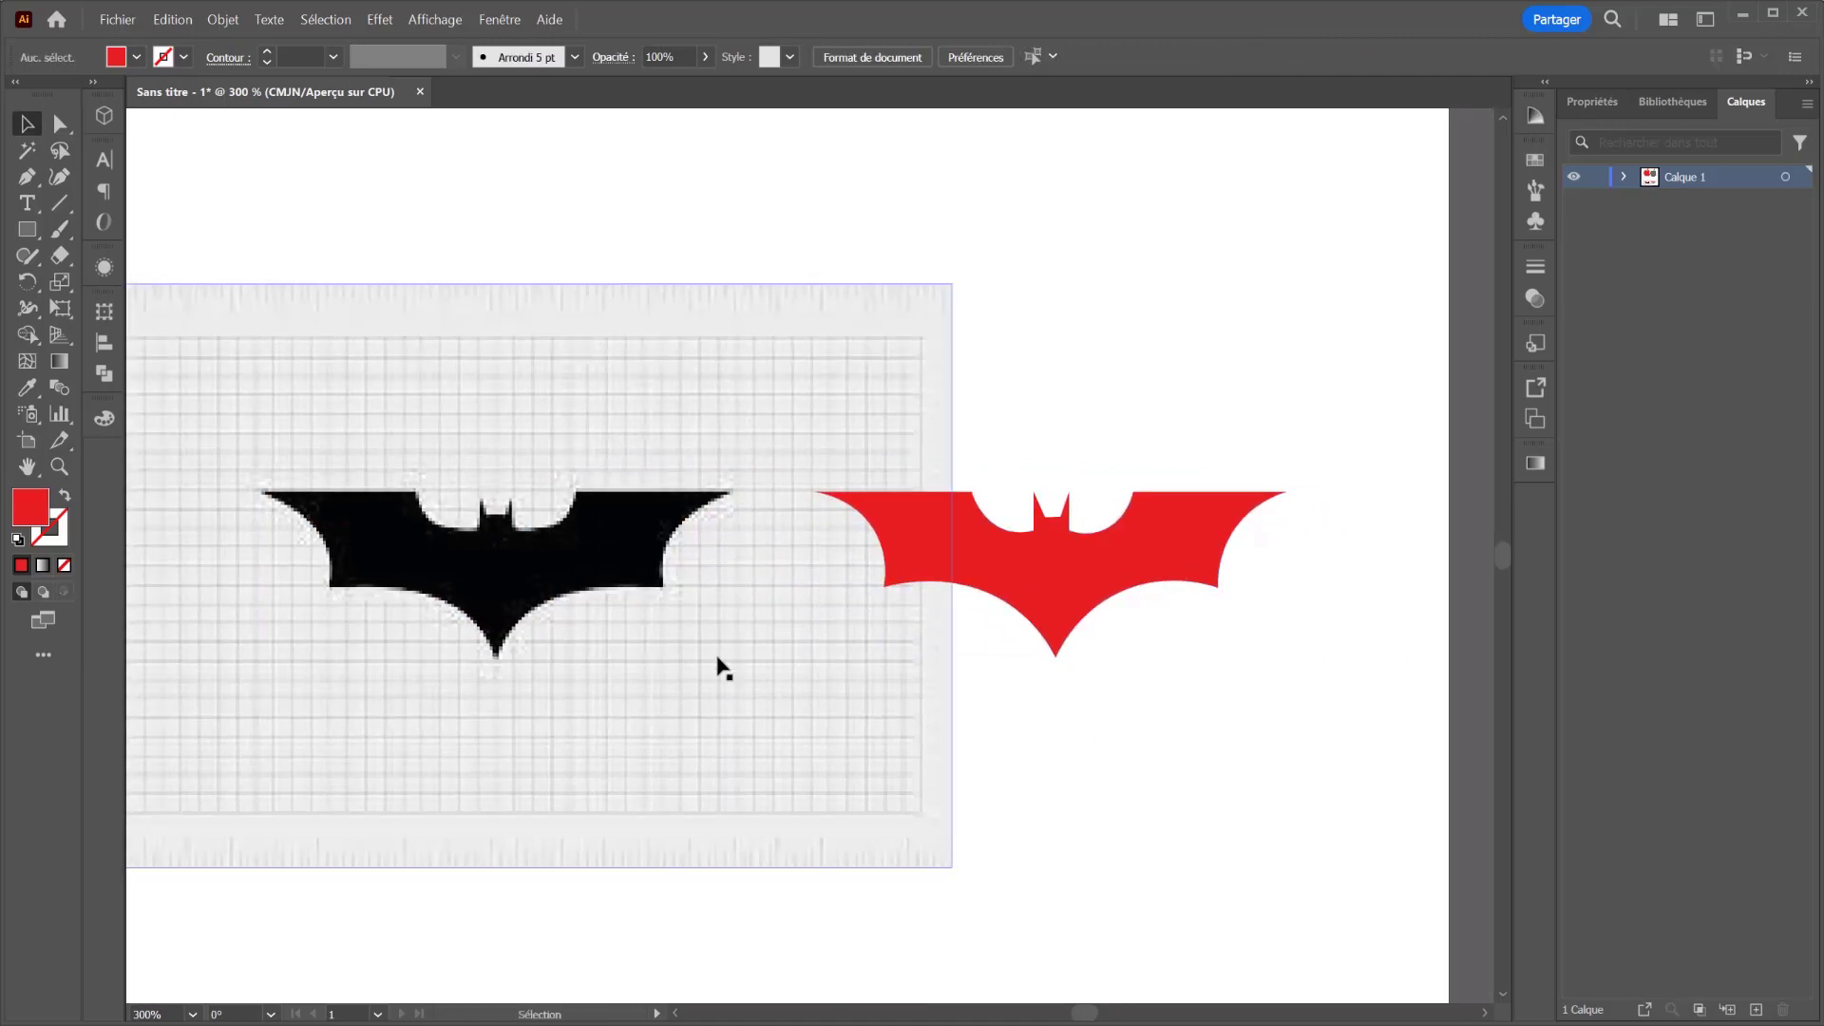
pyautogui.hotkey('ctrl', '-')
pyautogui.hotkey('ctrl', '-')
pyautogui.hotkey('ctrl', '-')
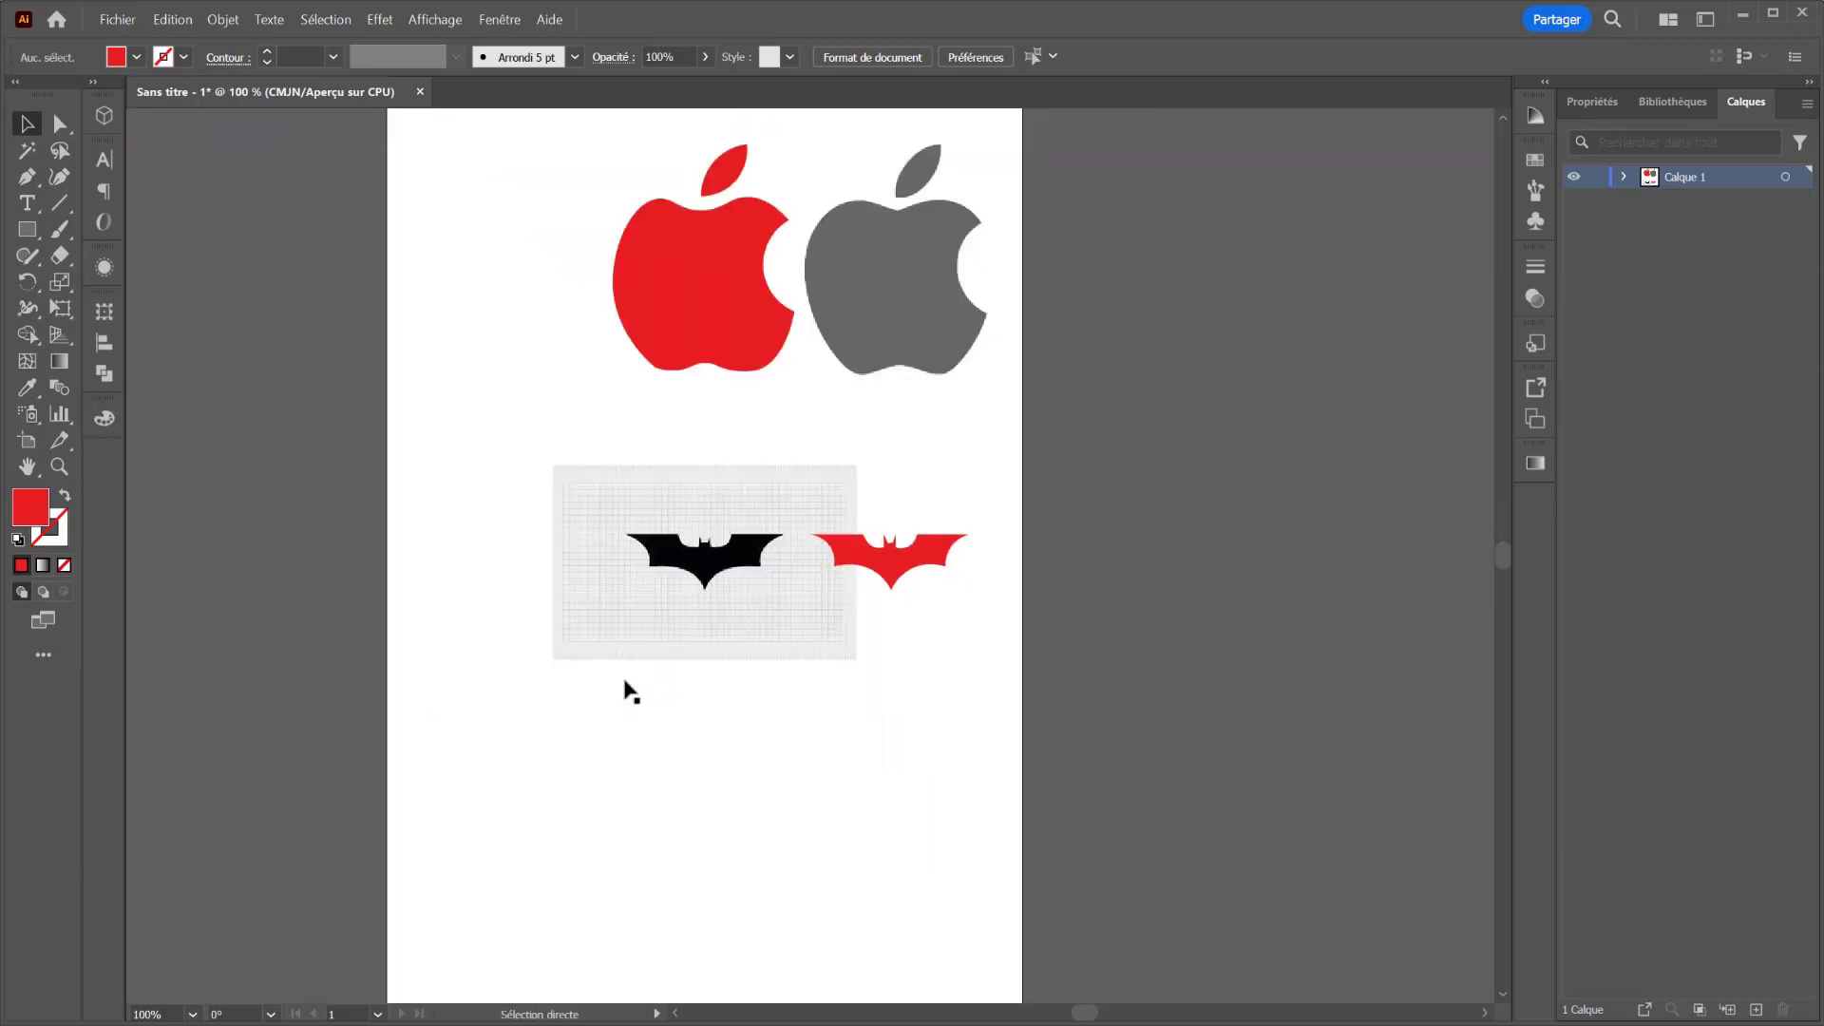
pyautogui.hotkey('ctrl', '+')
pyautogui.moveTo(624, 692); pyautogui.dragTo(513, 860)
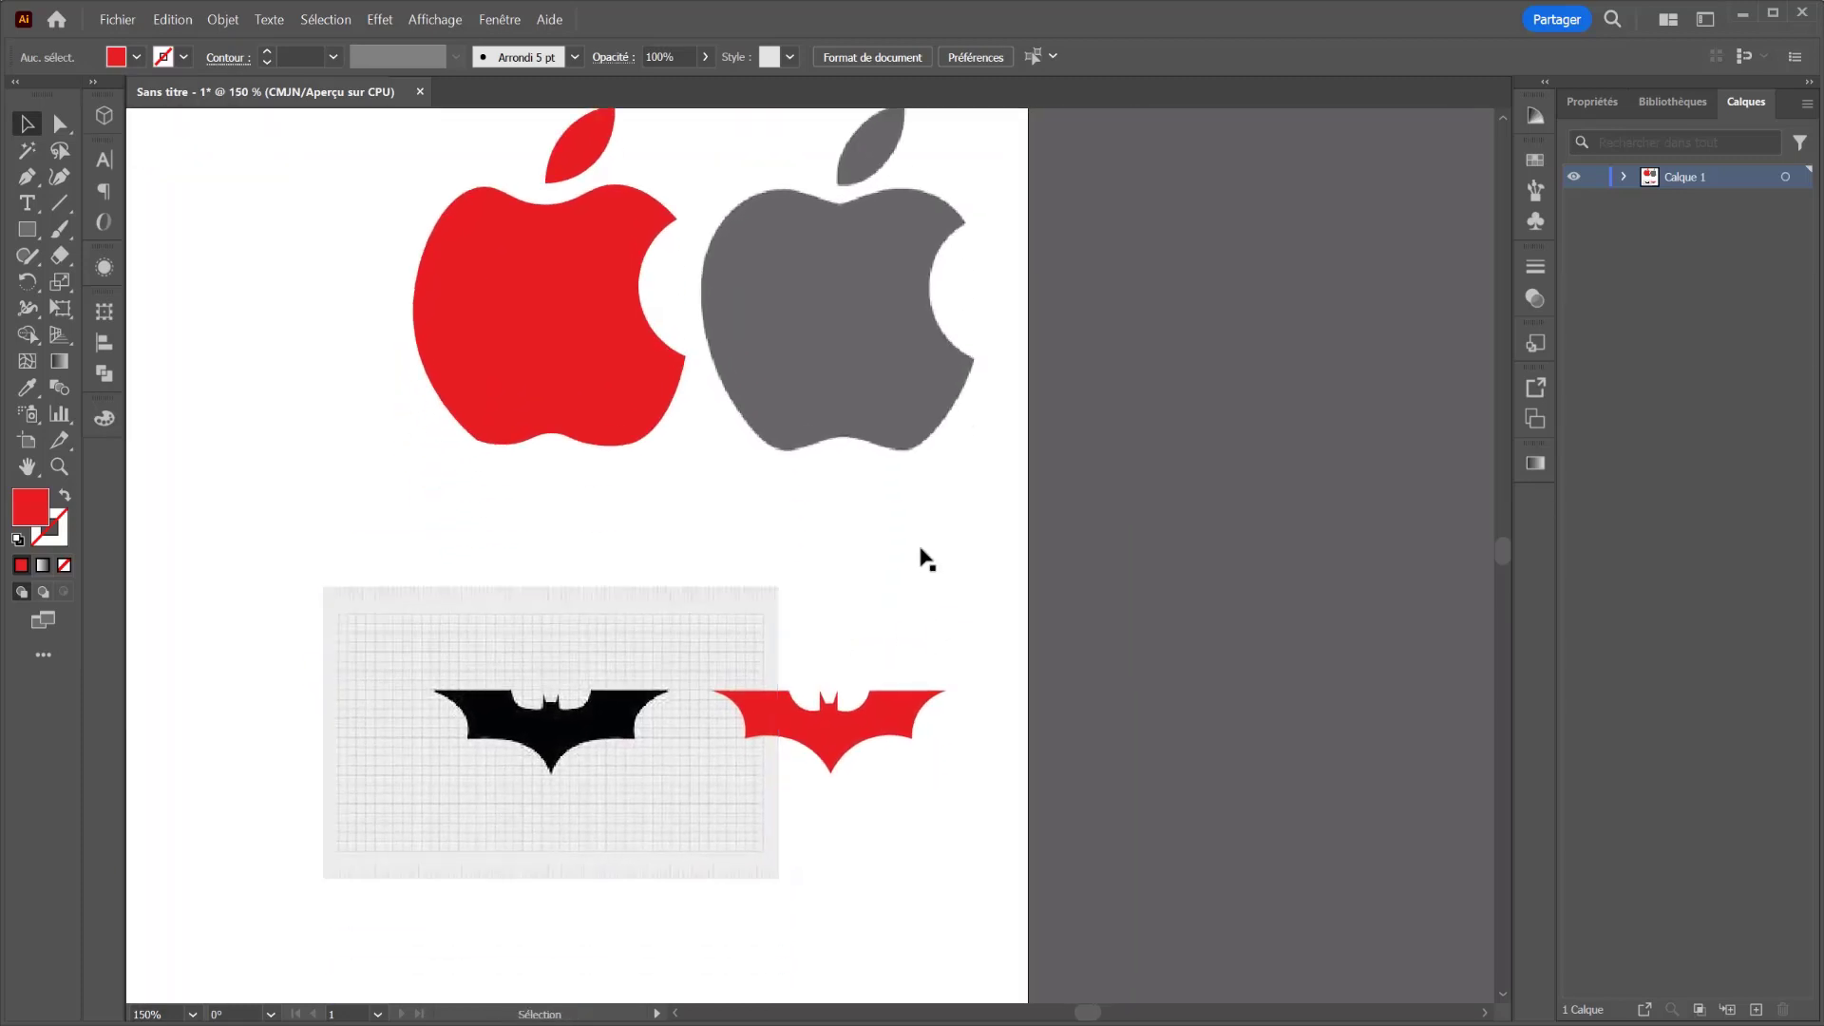
pyautogui.moveTo(920, 551)
pyautogui.mouseDown()
pyautogui.moveTo(570, 826)
pyautogui.moveTo(648, 750)
pyautogui.mouseUp()
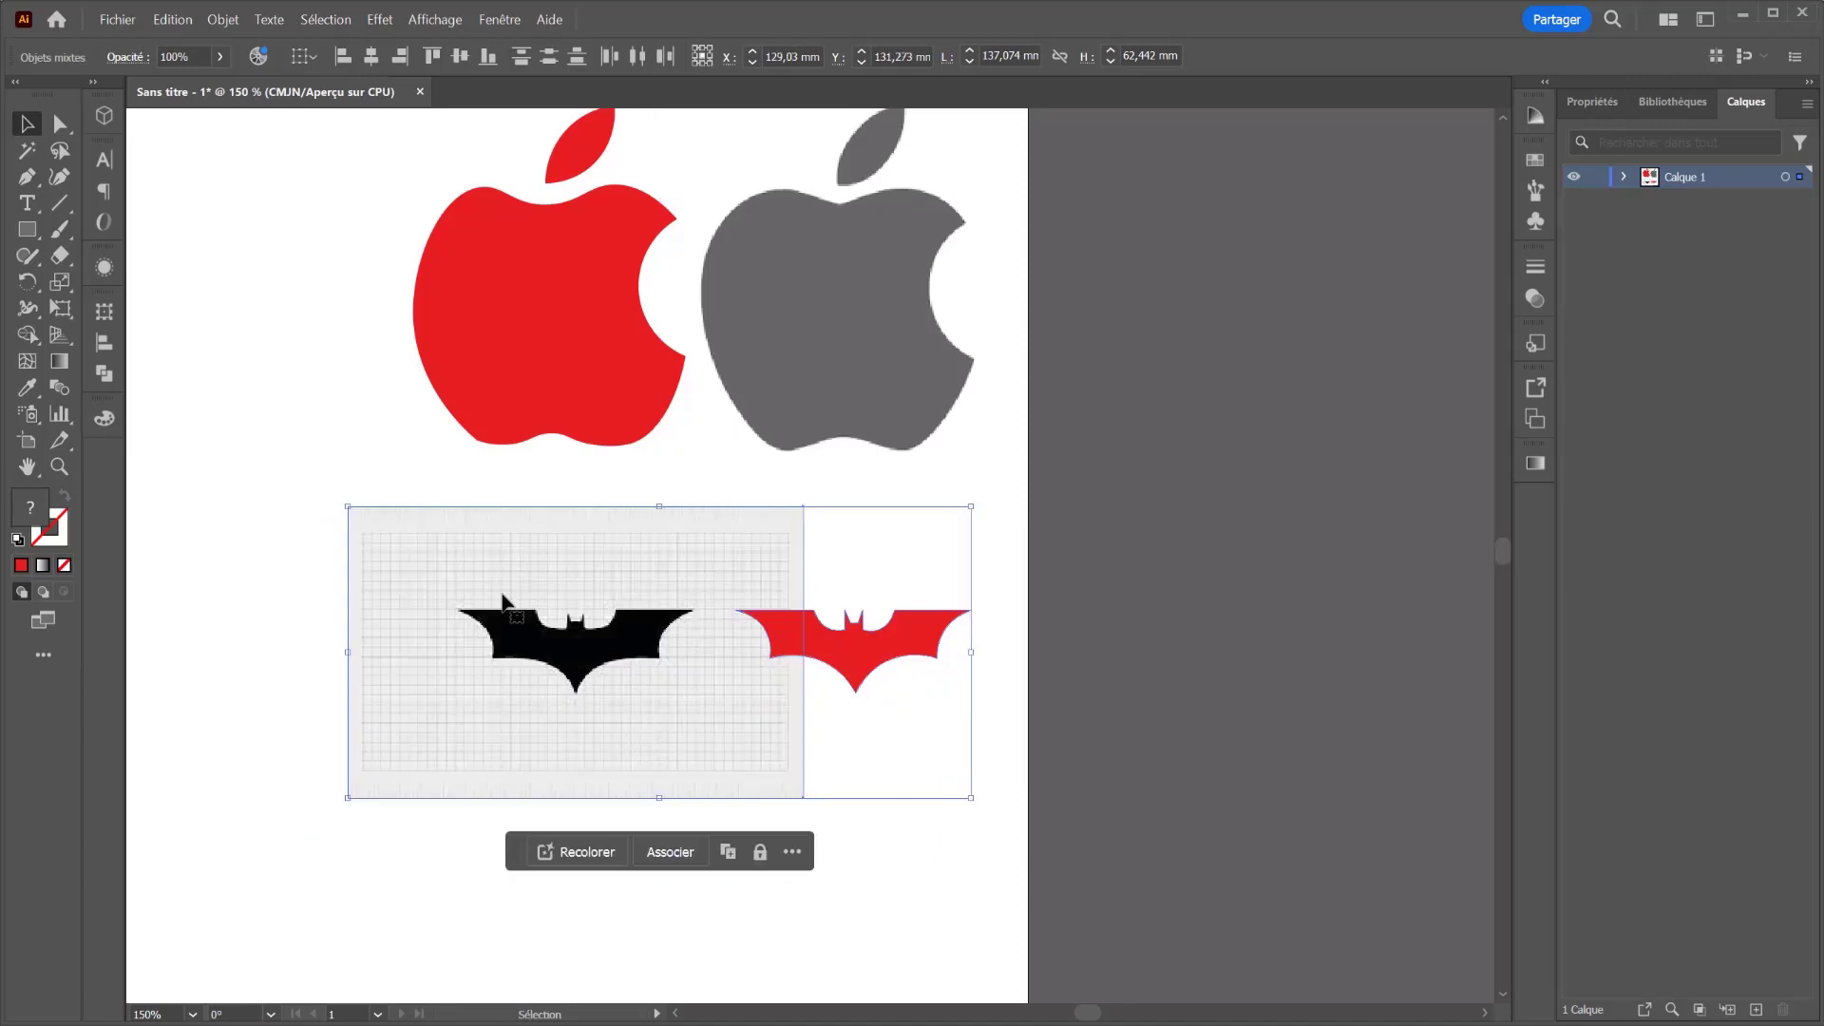
pyautogui.click(351, 390)
pyautogui.moveTo(354, 386); pyautogui.dragTo(281, 452)
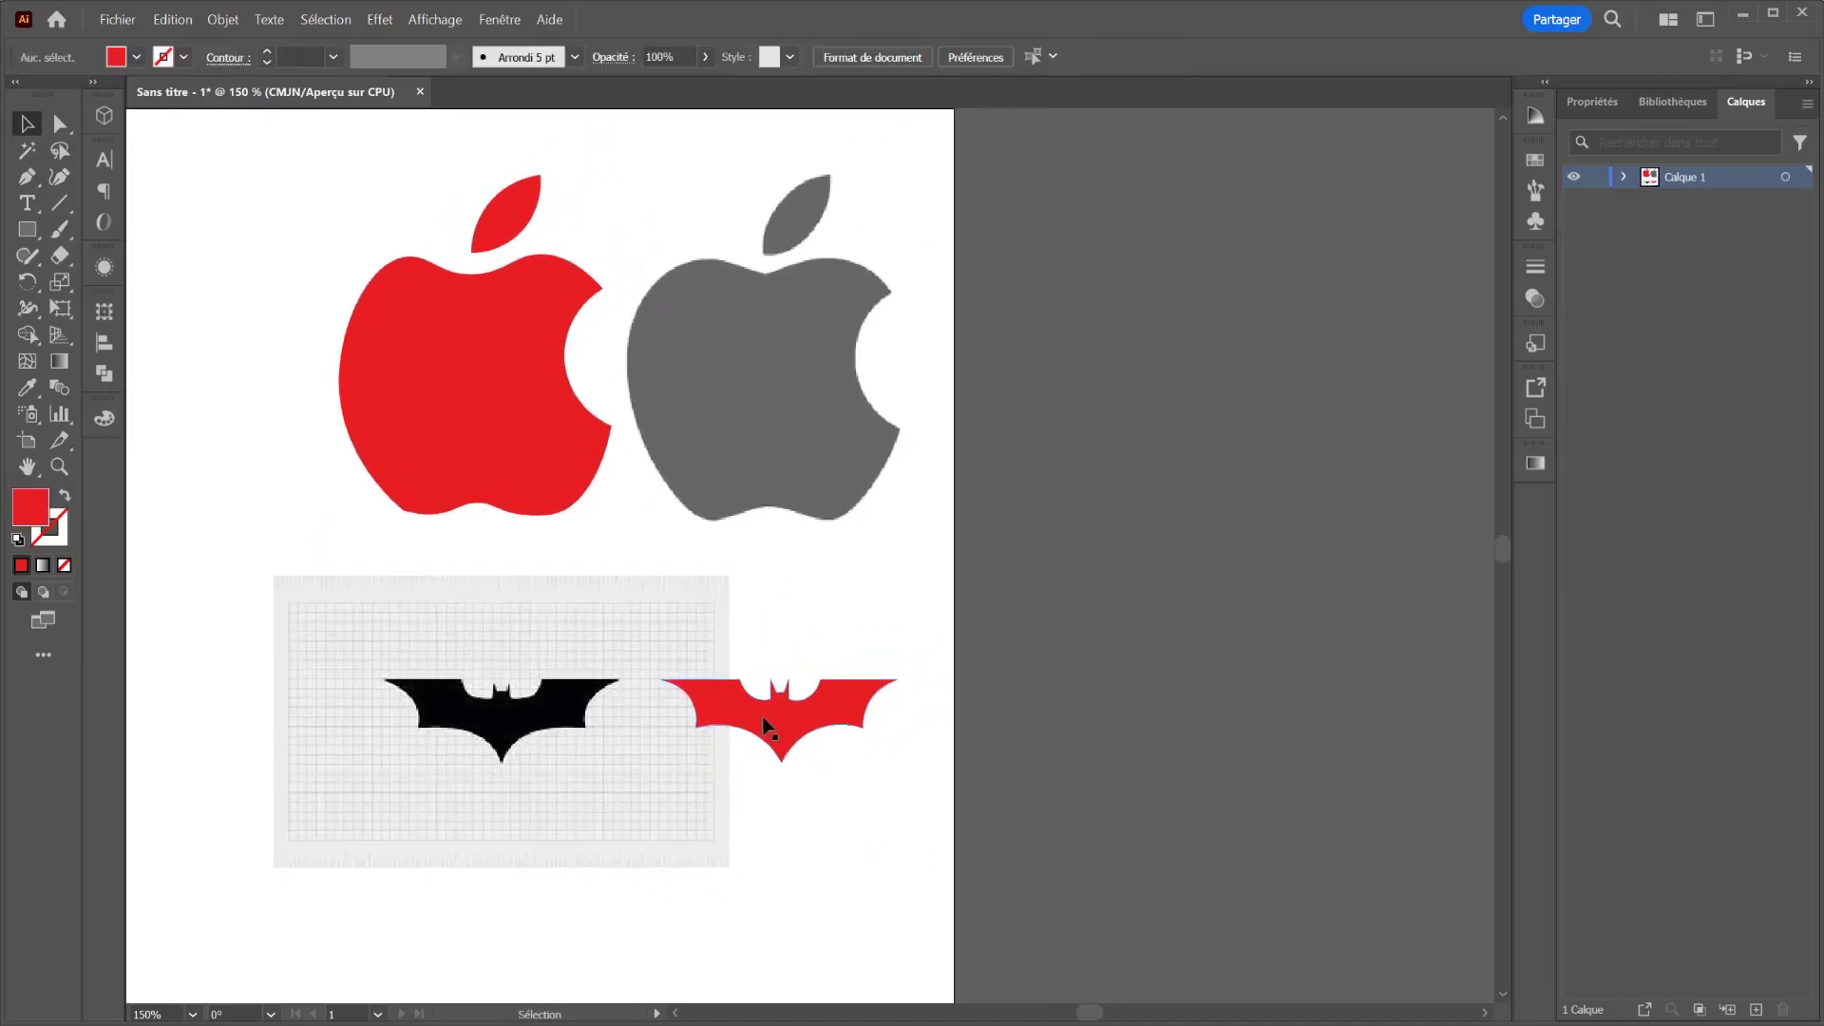
pyautogui.moveTo(762, 719); pyautogui.dragTo(780, 719)
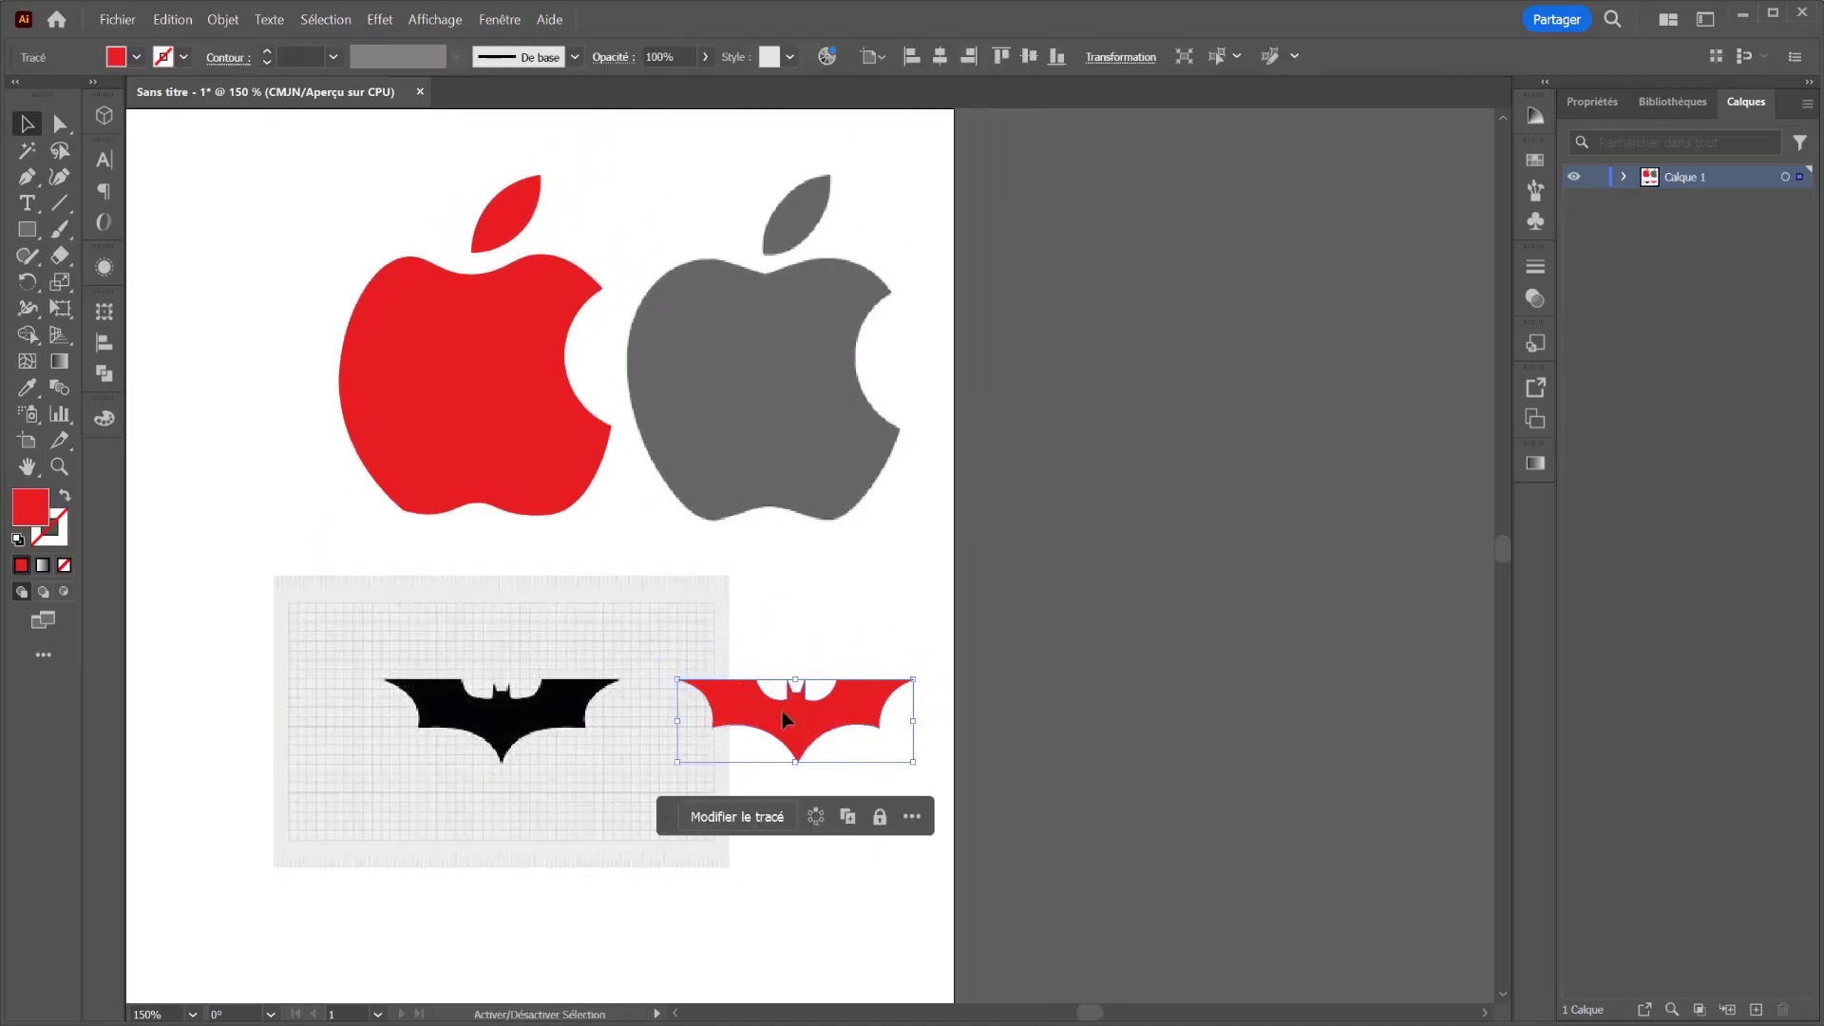
pyautogui.moveTo(604, 772); pyautogui.dragTo(629, 777)
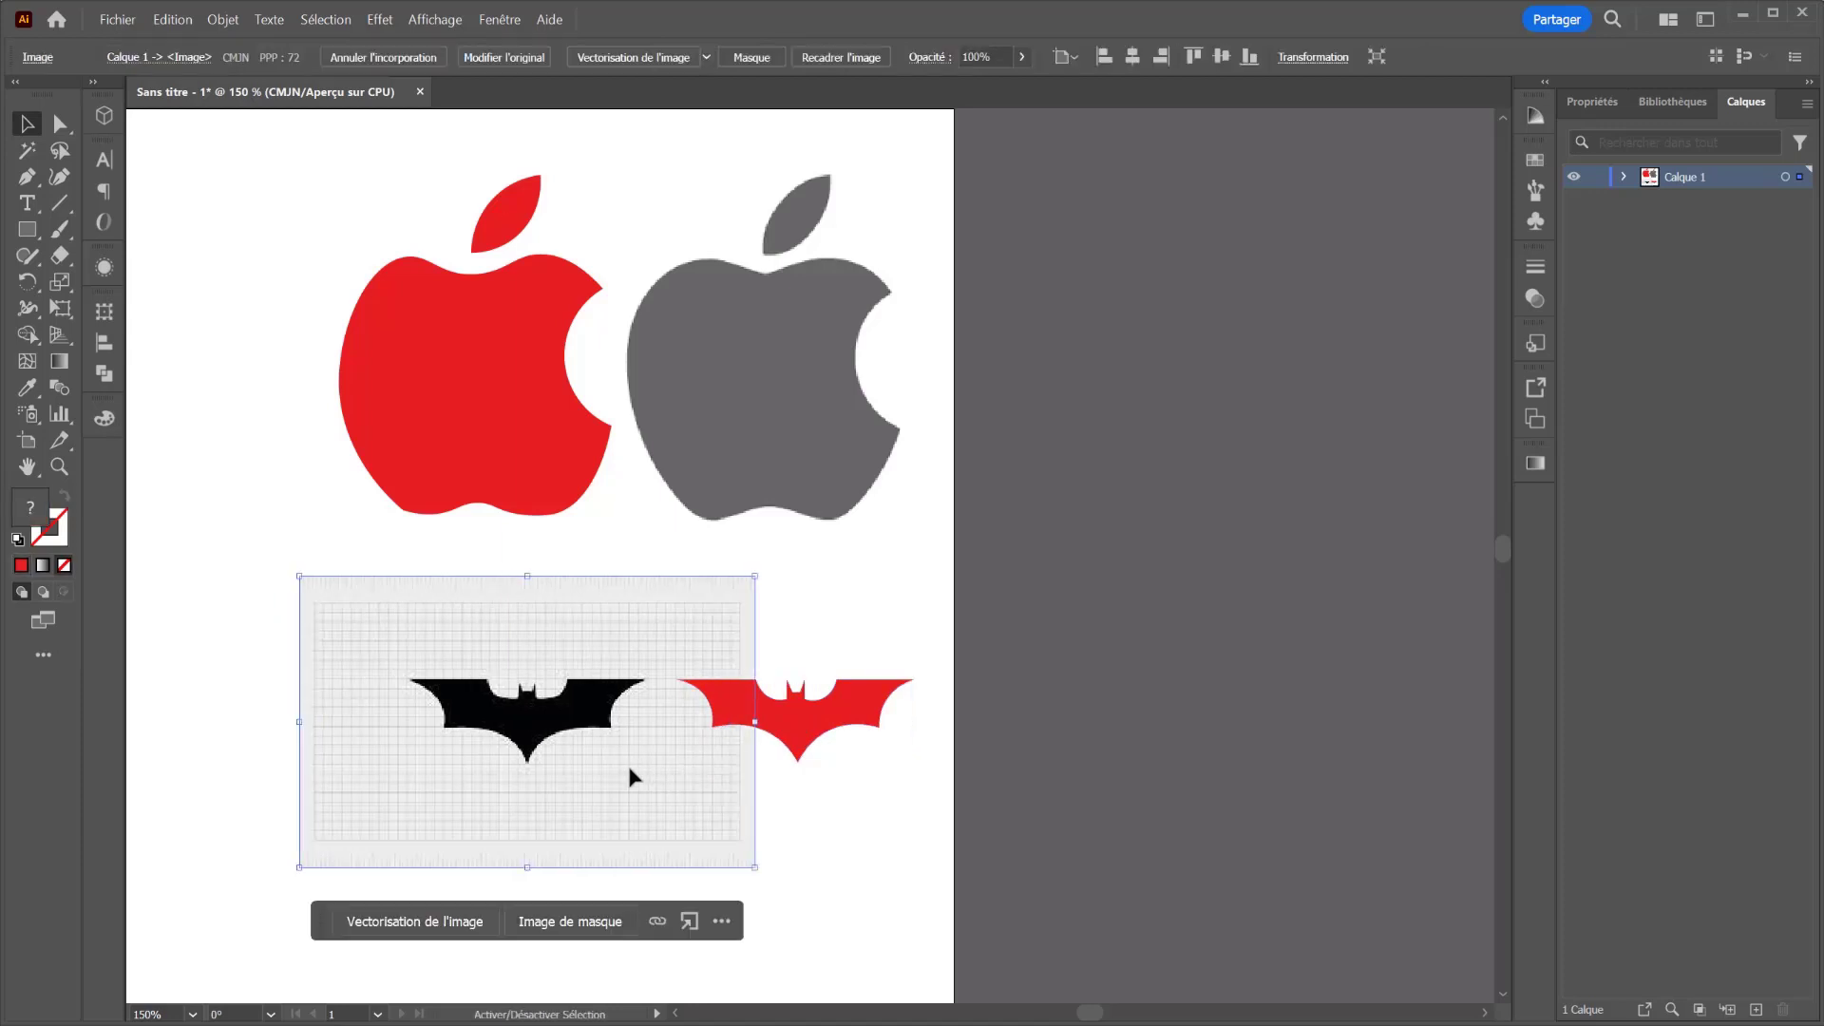